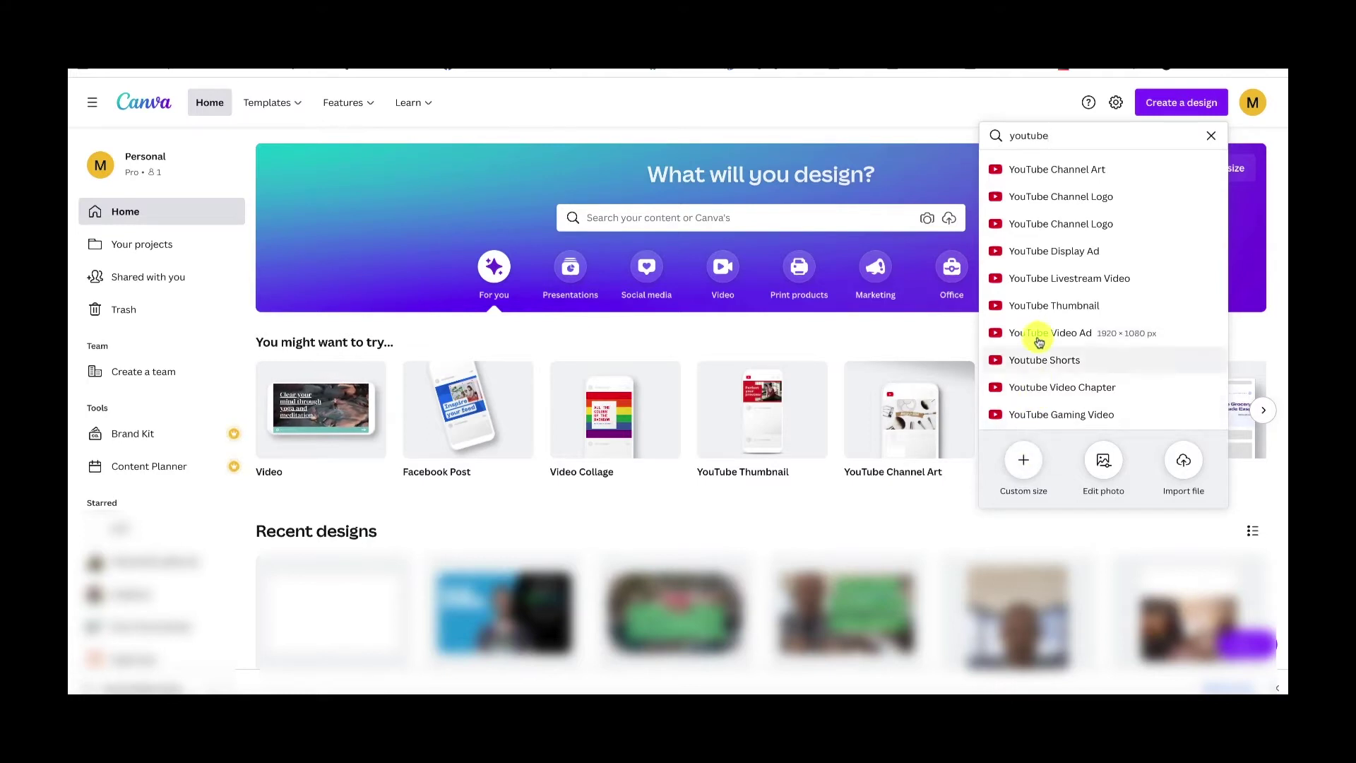
- Create a YouTube Thumbnail design and apply the "Fotografía de viaje" template from the Tutorial YouTube Thumbnail group
{"action": "left_click", "coordinate": [1054, 306]}
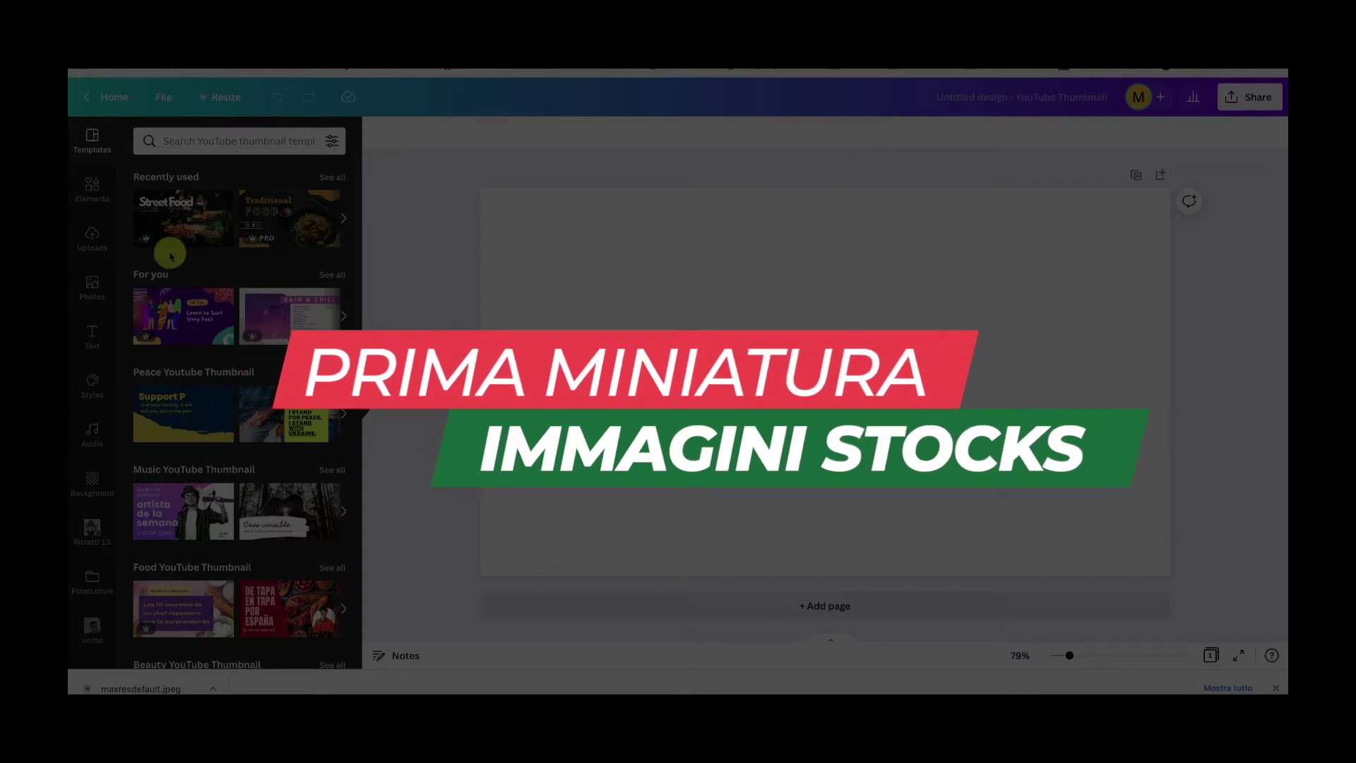
{"action": "left_click", "coordinate": [91, 288]}
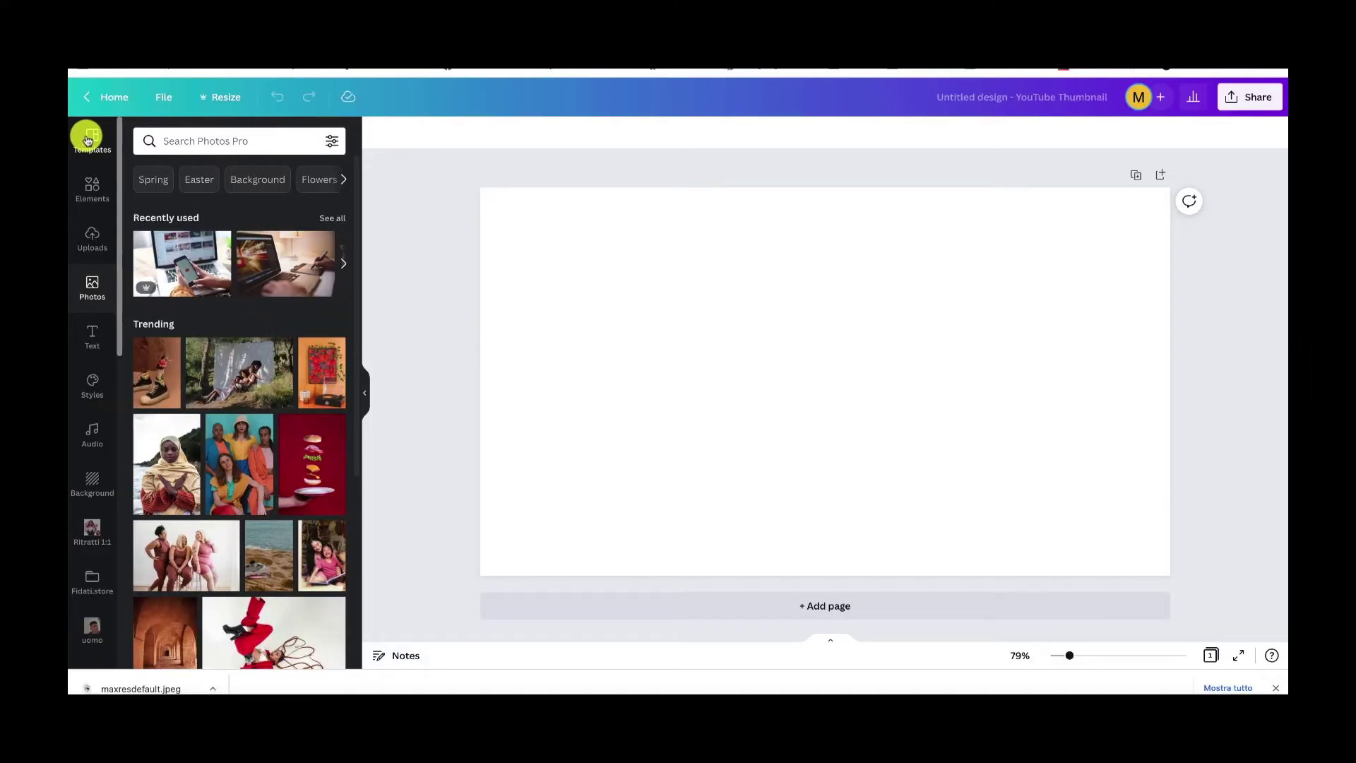
{"action": "left_click", "coordinate": [87, 139]}
{"action": "scroll", "coordinate": [227, 326], "scroll_direction": "down", "scroll_amount": 1}
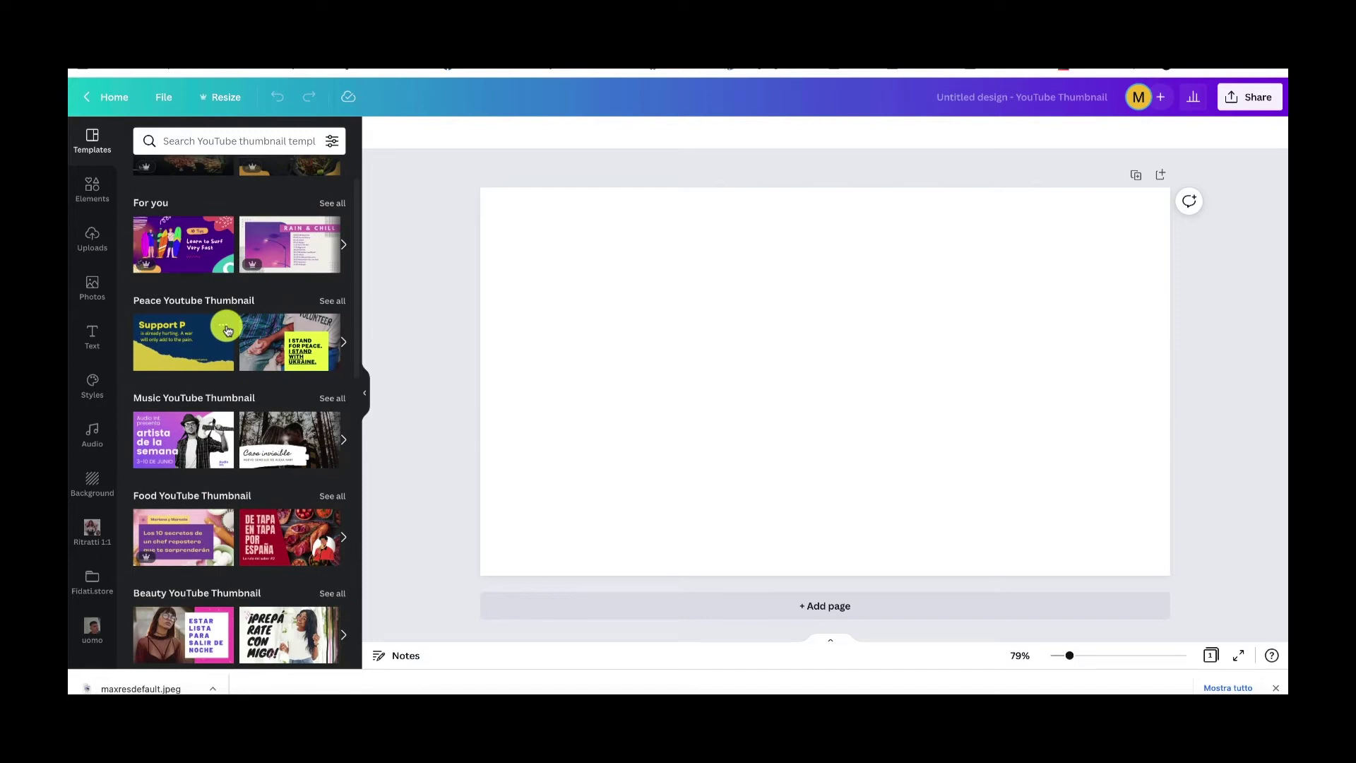
{"action": "scroll", "coordinate": [227, 329], "scroll_direction": "down", "scroll_amount": 2}
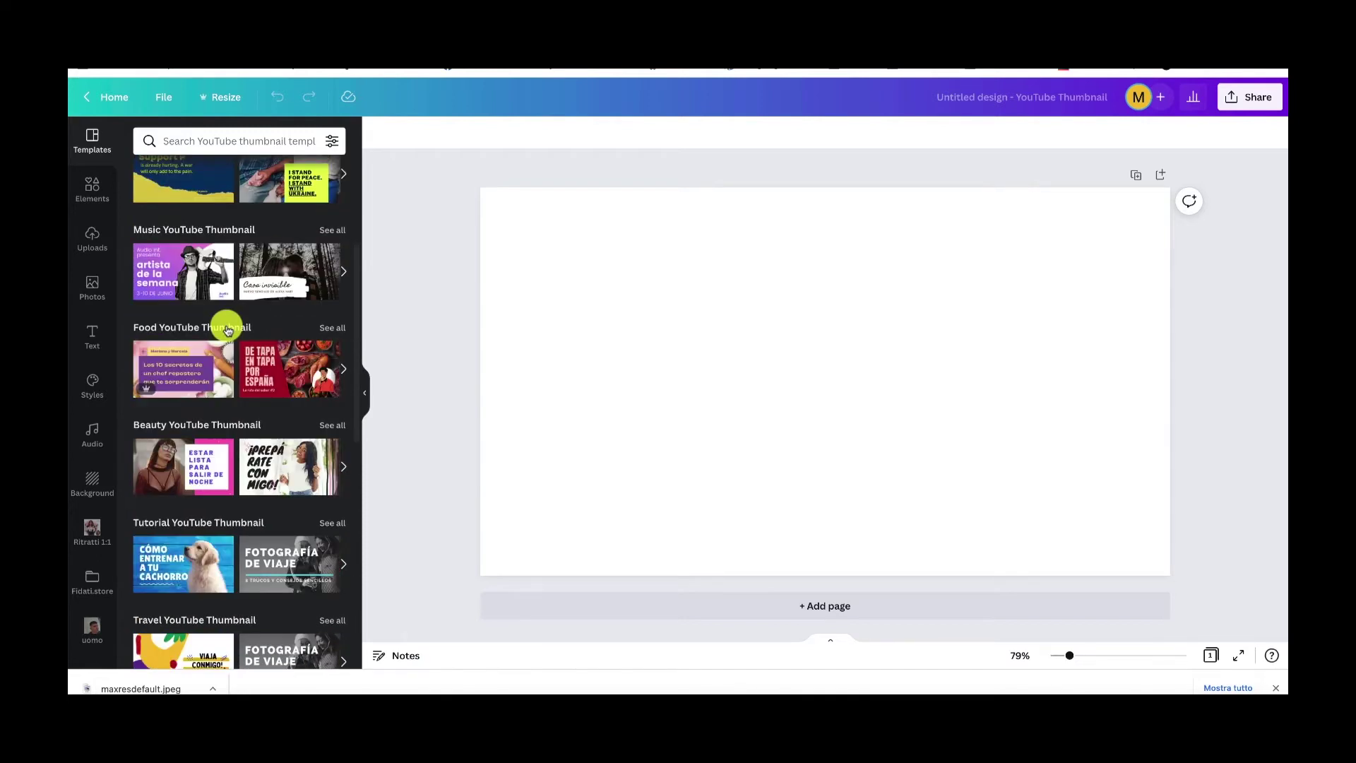
{"action": "left_click", "coordinate": [255, 570]}
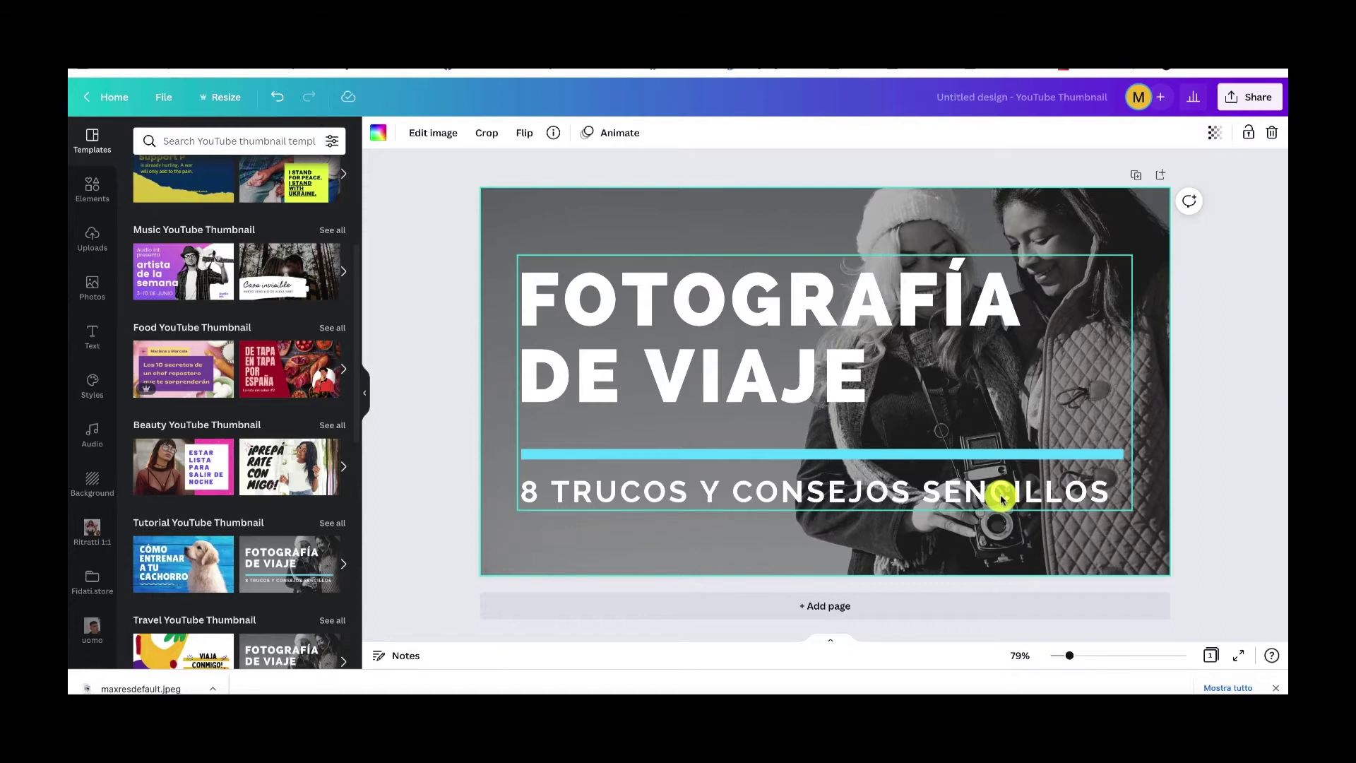
- Look at the PNG download options for the design and close them
{"action": "left_click", "coordinate": [1249, 97]}
{"action": "left_click", "coordinate": [1106, 428]}
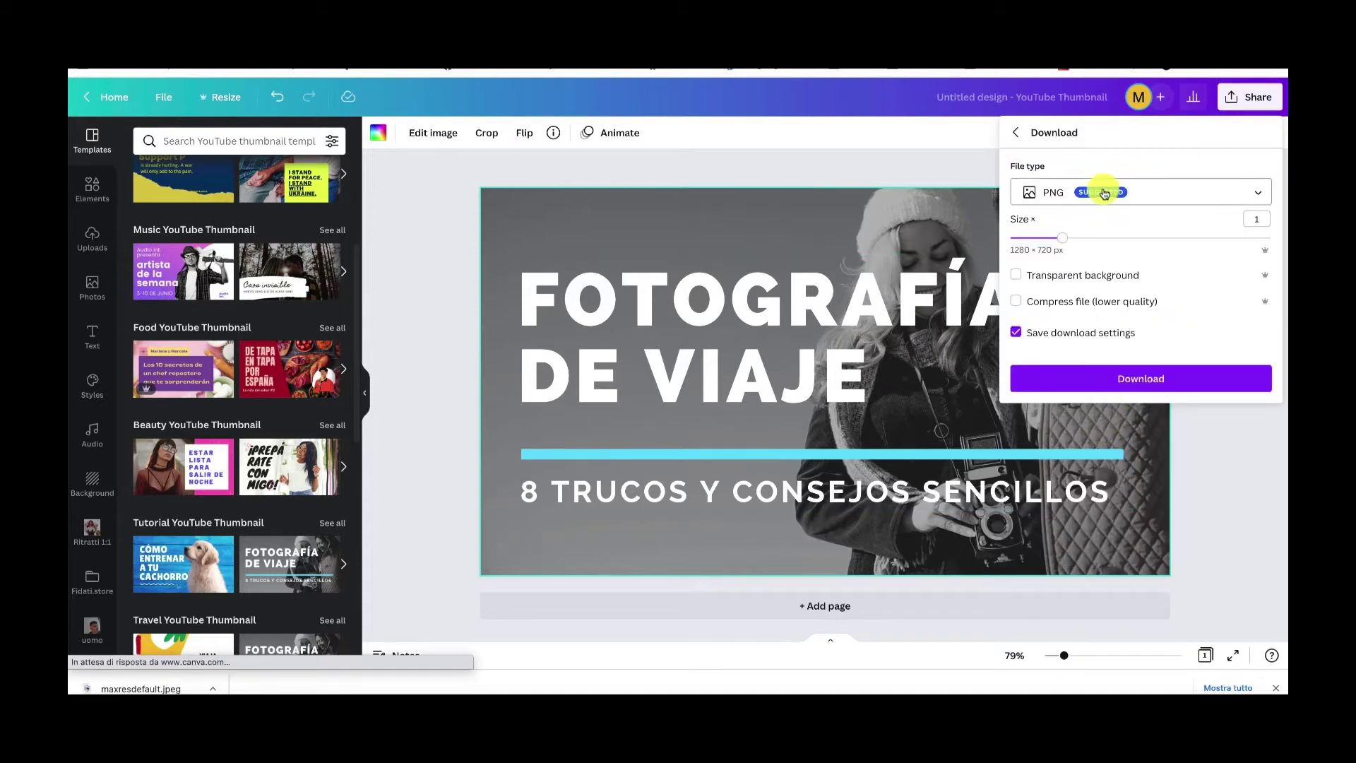
{"action": "left_click", "coordinate": [1138, 389]}
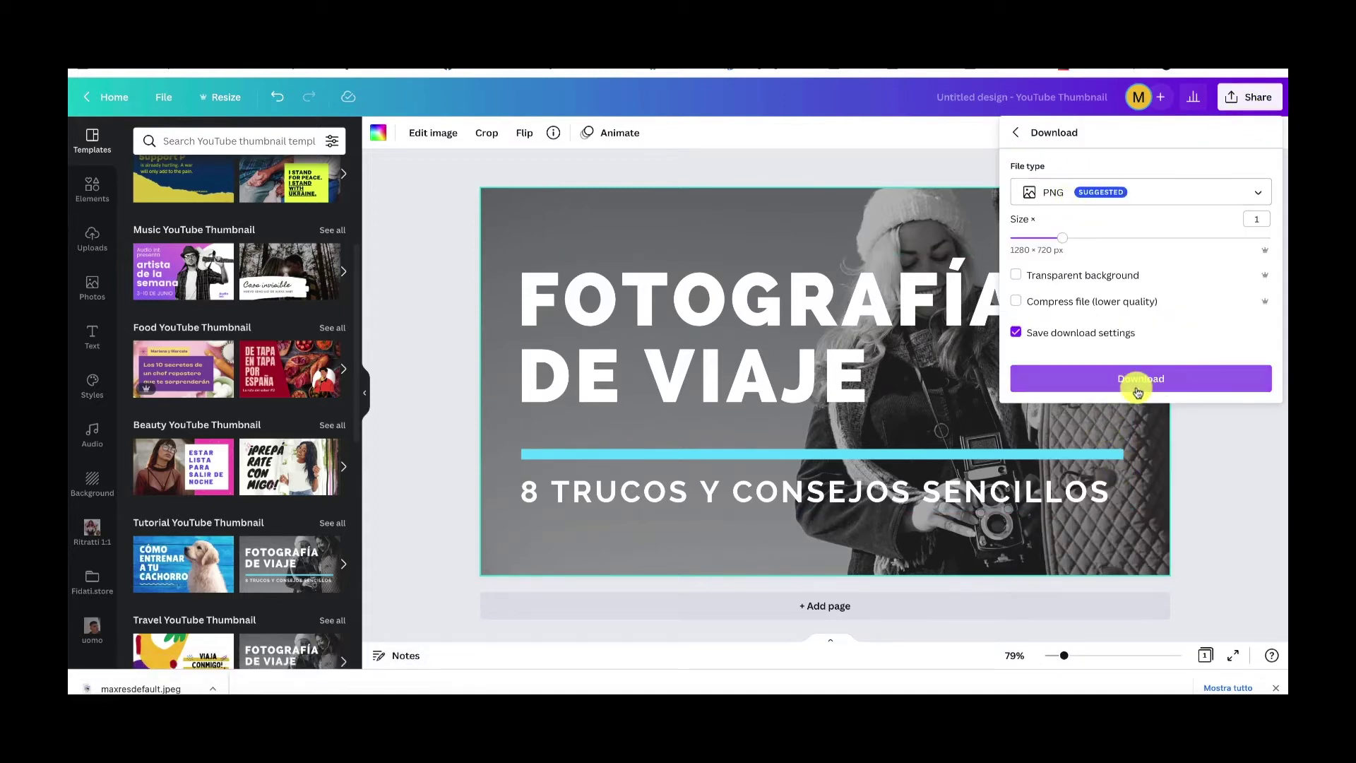
{"action": "left_click", "coordinate": [1227, 450]}
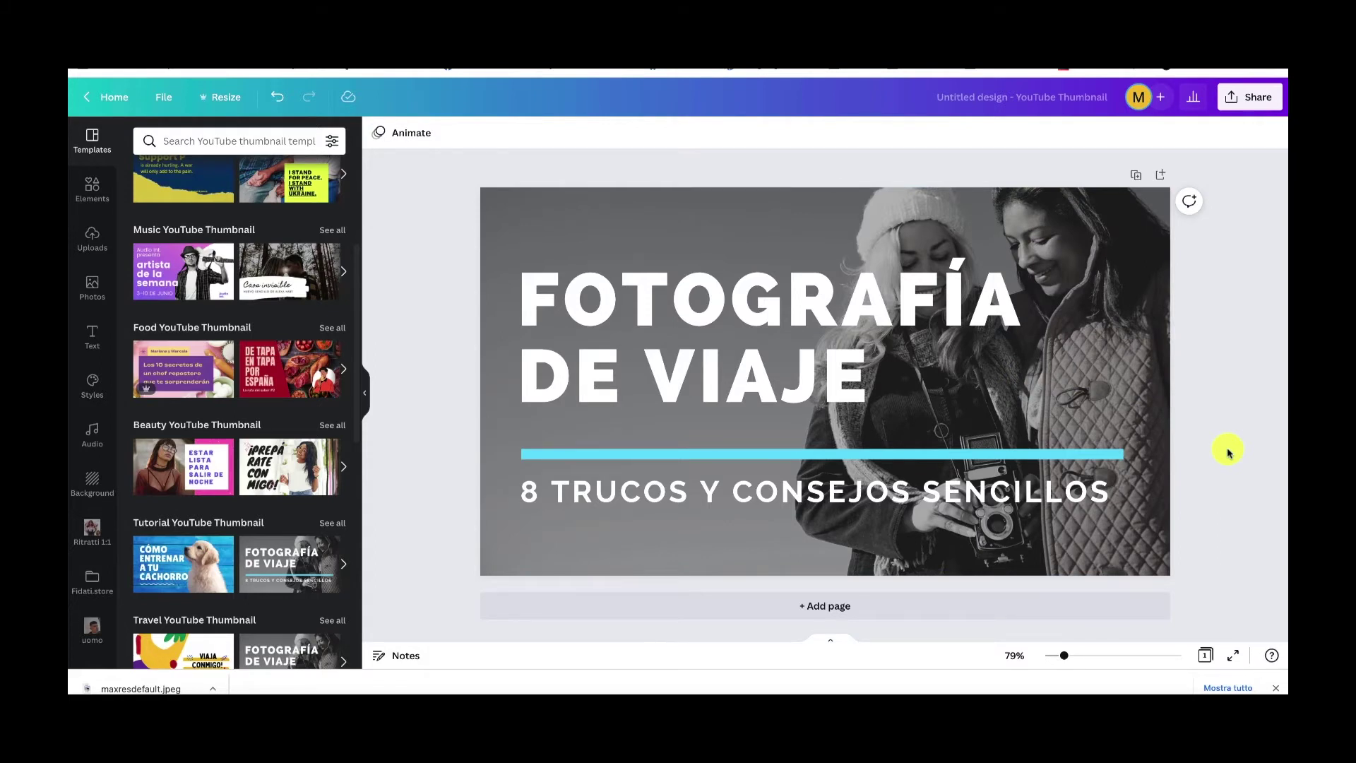
{"action": "mouse_move", "coordinate": [826, 303]}
{"action": "left_mouse_down"}
{"action": "mouse_move", "coordinate": [820, 278]}
{"action": "mouse_move", "coordinate": [841, 339]}
{"action": "mouse_move", "coordinate": [821, 284]}
{"action": "mouse_move", "coordinate": [830, 303]}
{"action": "left_mouse_up"}
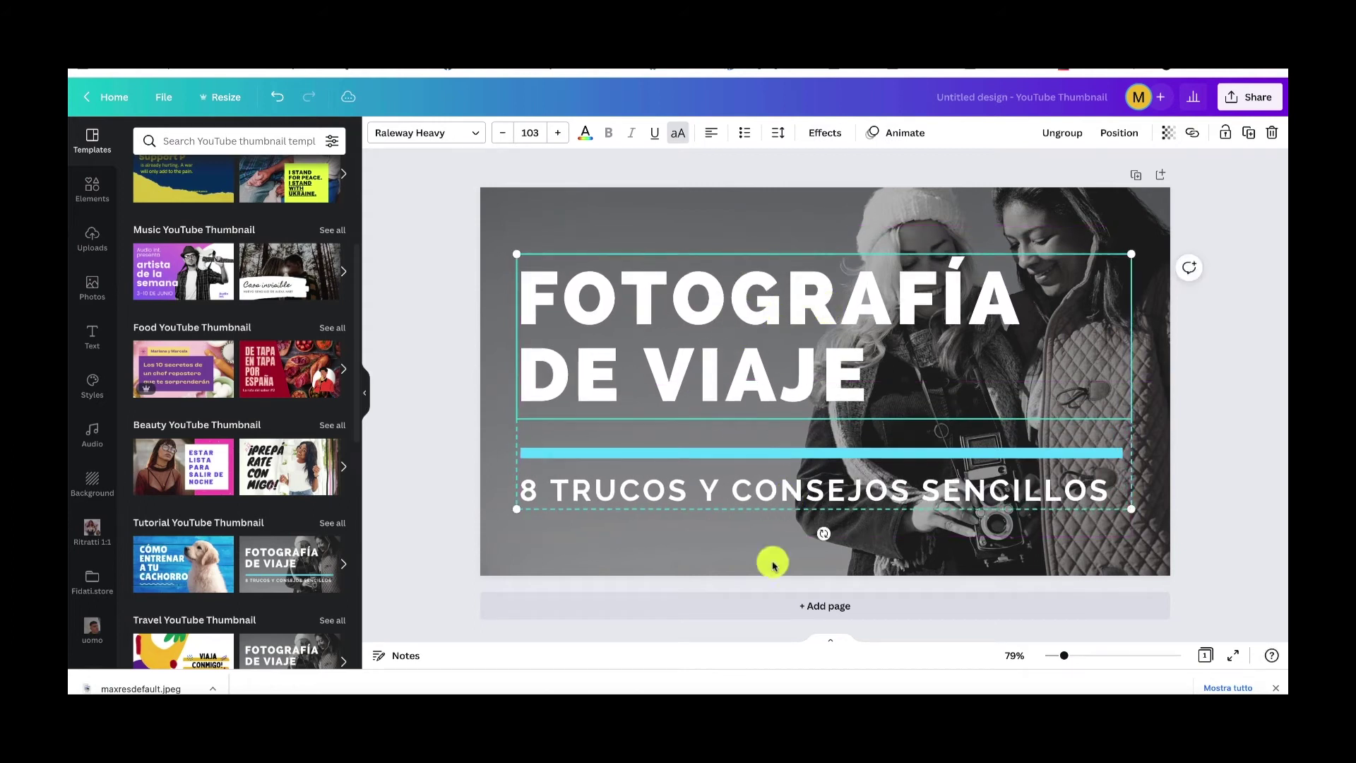
{"action": "left_click", "coordinate": [815, 226]}
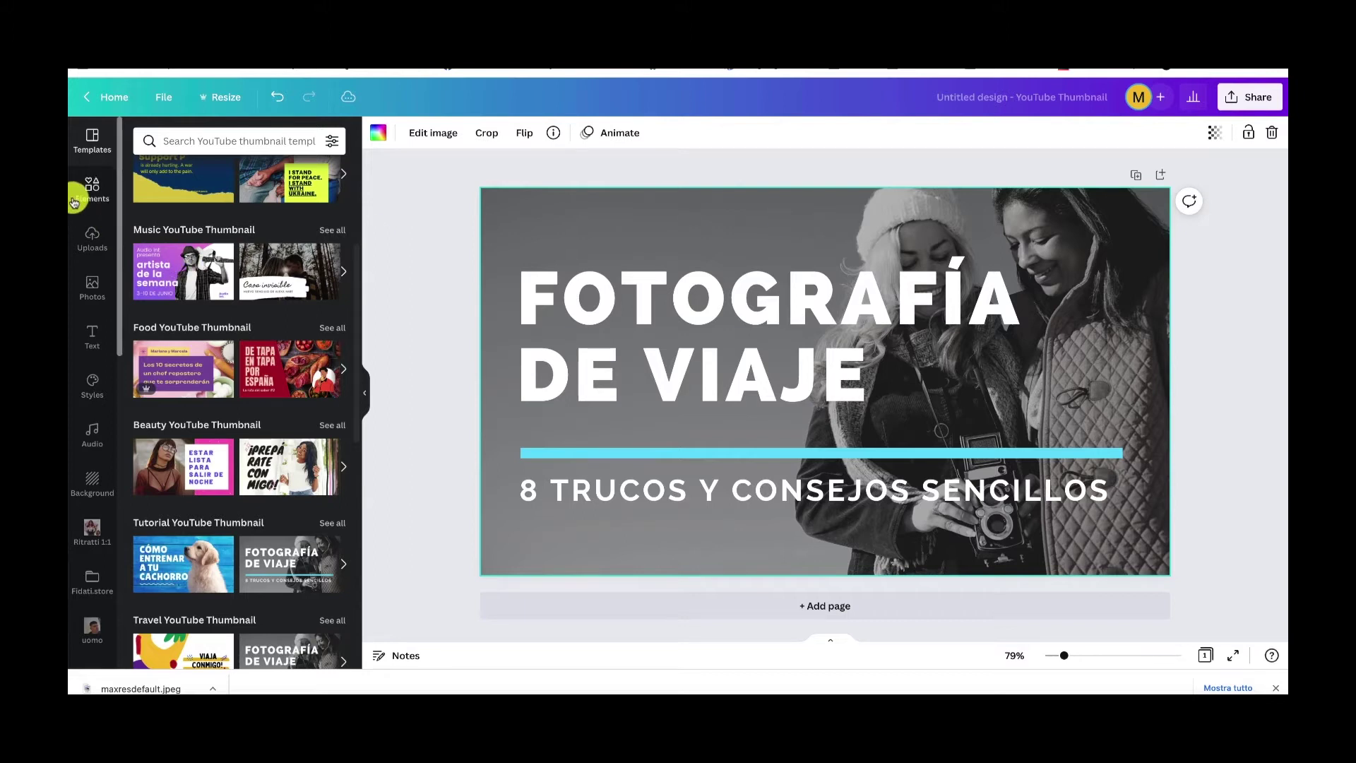
- Search the photo library for "fotografia"
{"action": "left_click", "coordinate": [92, 286]}
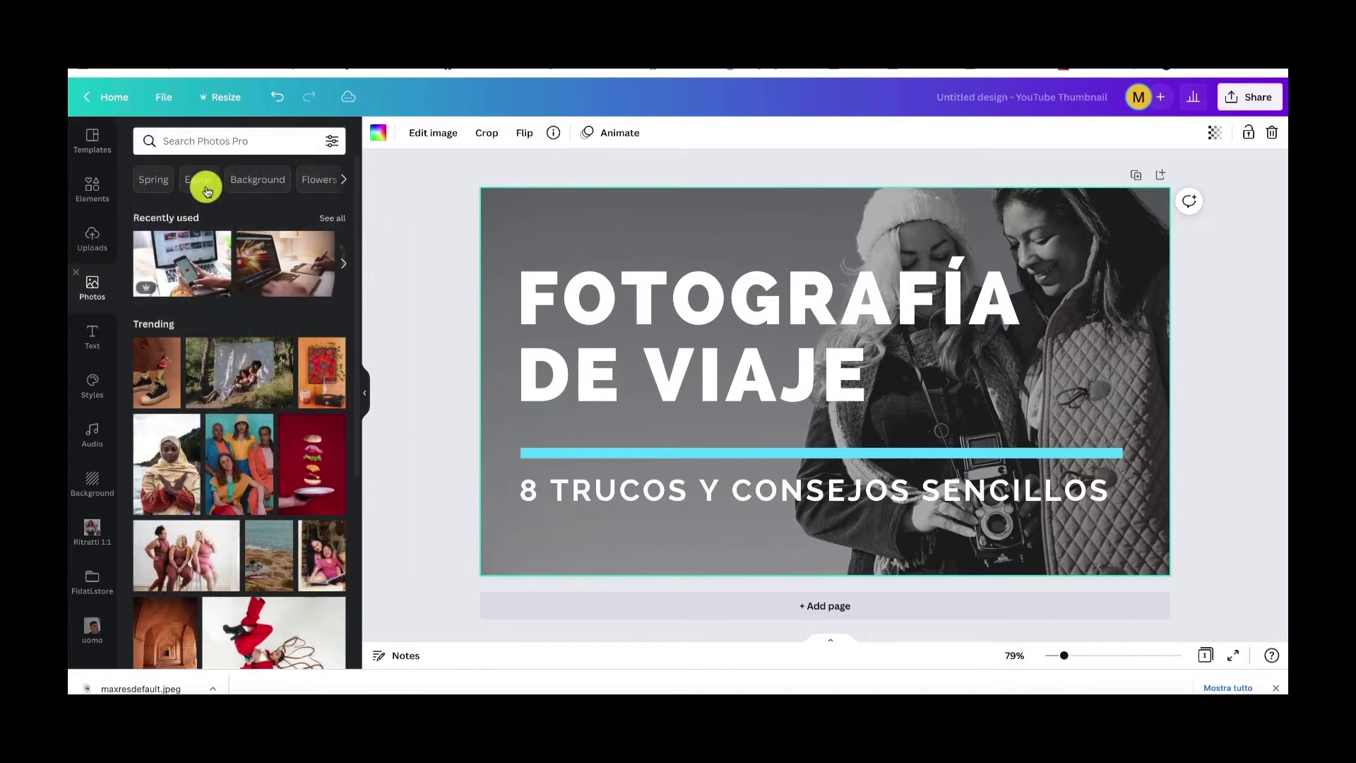
{"action": "left_click", "coordinate": [224, 141]}
{"action": "type", "text": "fotog"}
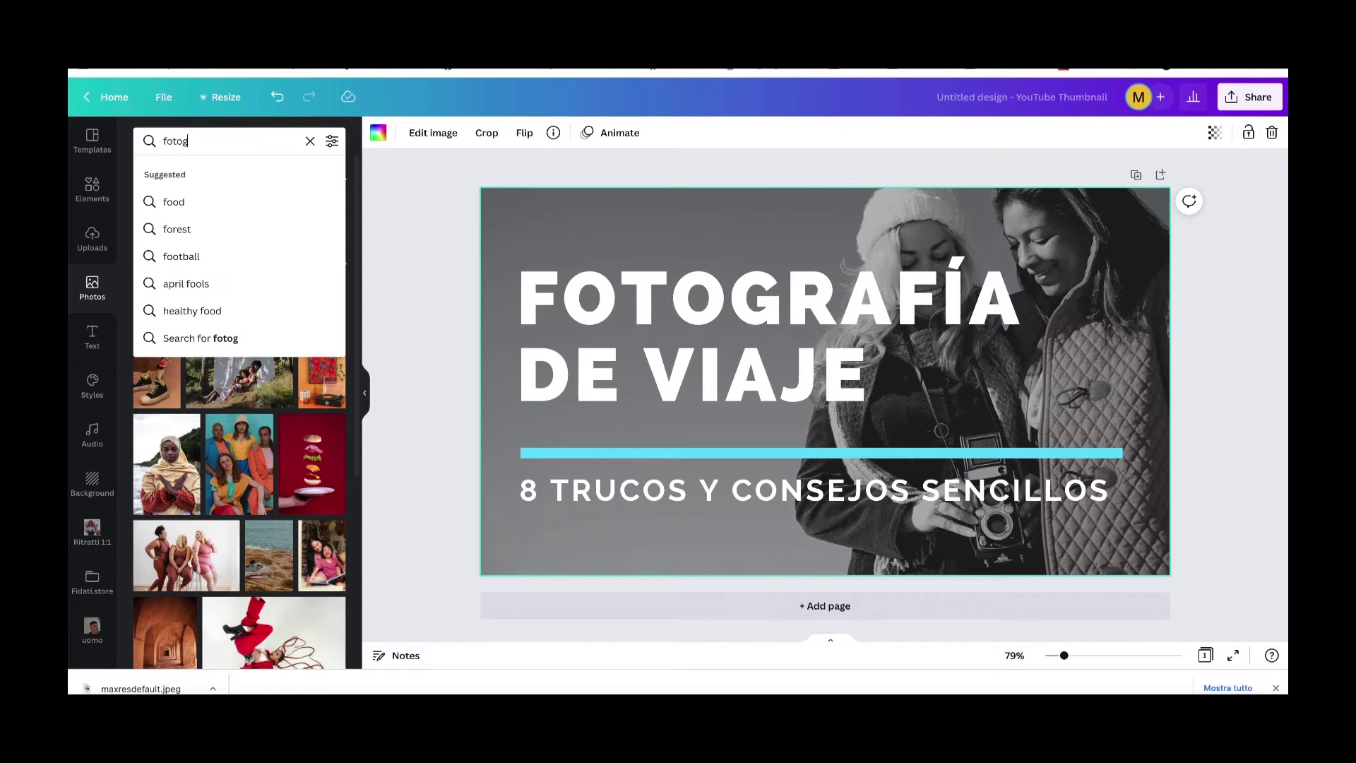
{"action": "type", "text": "ra"}
{"action": "key", "text": "Return"}
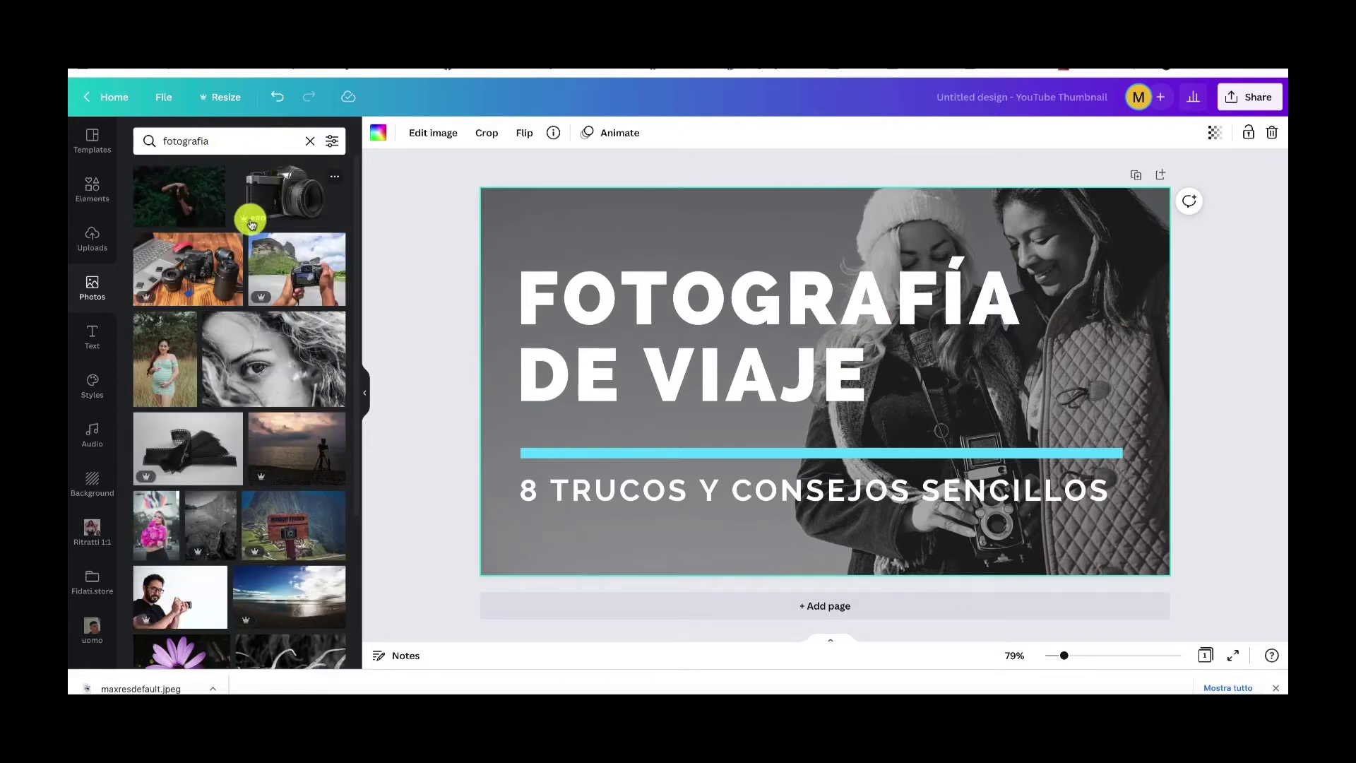
- Insert the photo of the bearded man in glasses holding a camera against a white background
{"action": "scroll", "coordinate": [255, 282], "scroll_direction": "down", "scroll_amount": 1}
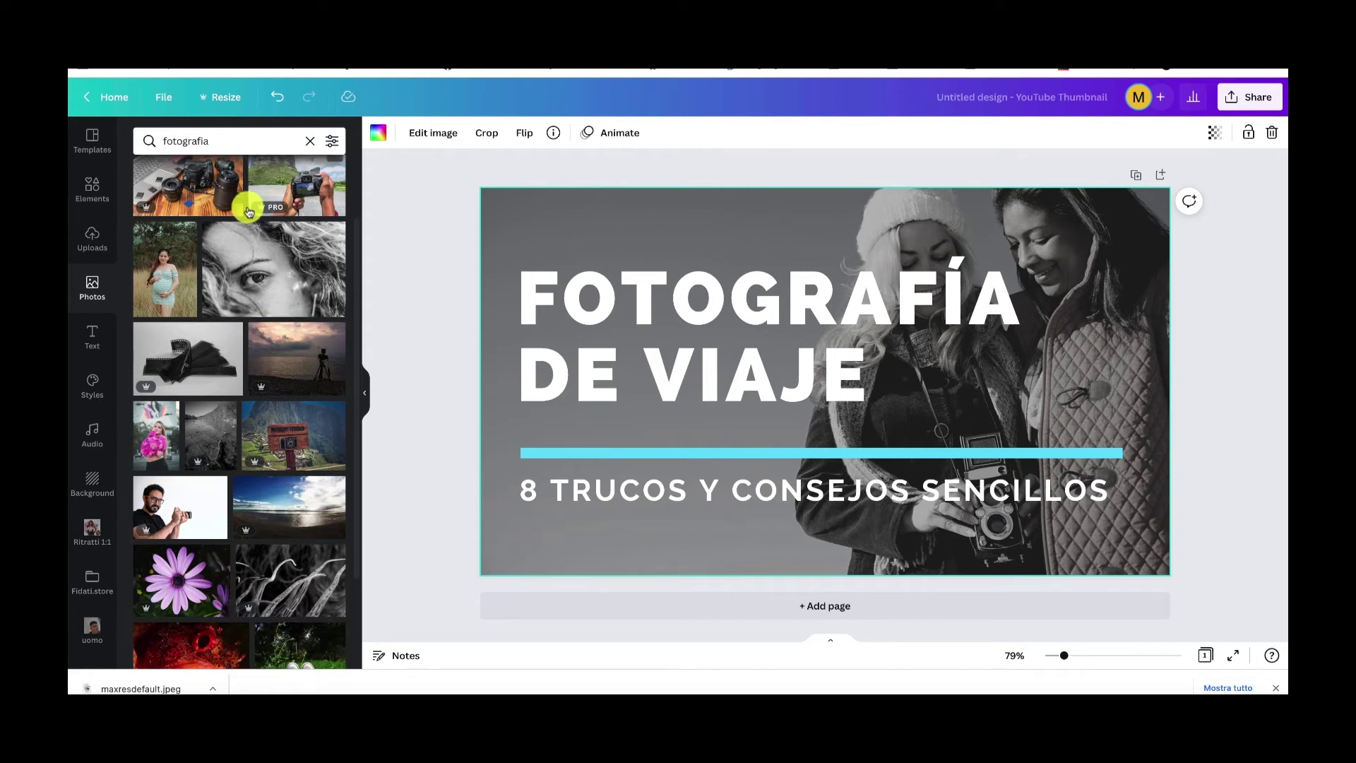
{"action": "scroll", "coordinate": [264, 300], "scroll_direction": "down", "scroll_amount": 1}
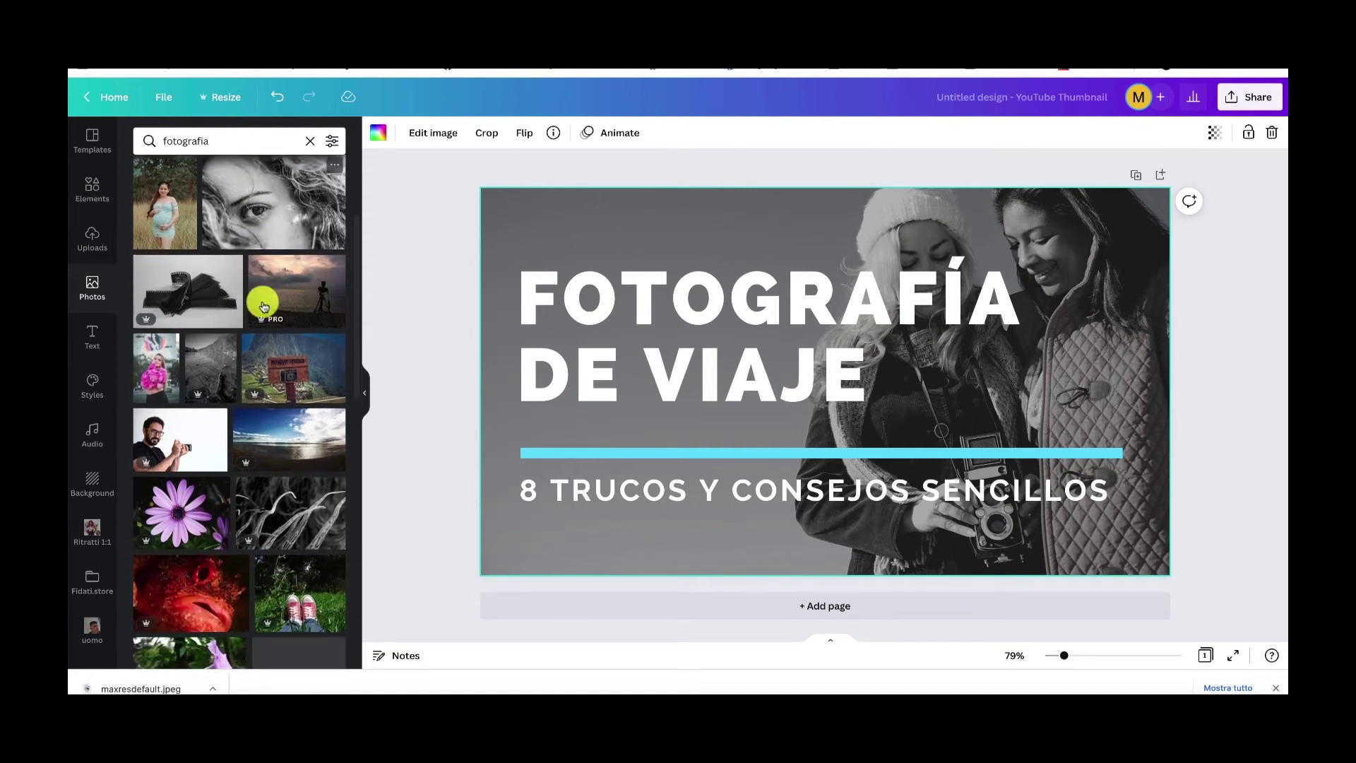
{"action": "left_click", "coordinate": [270, 361]}
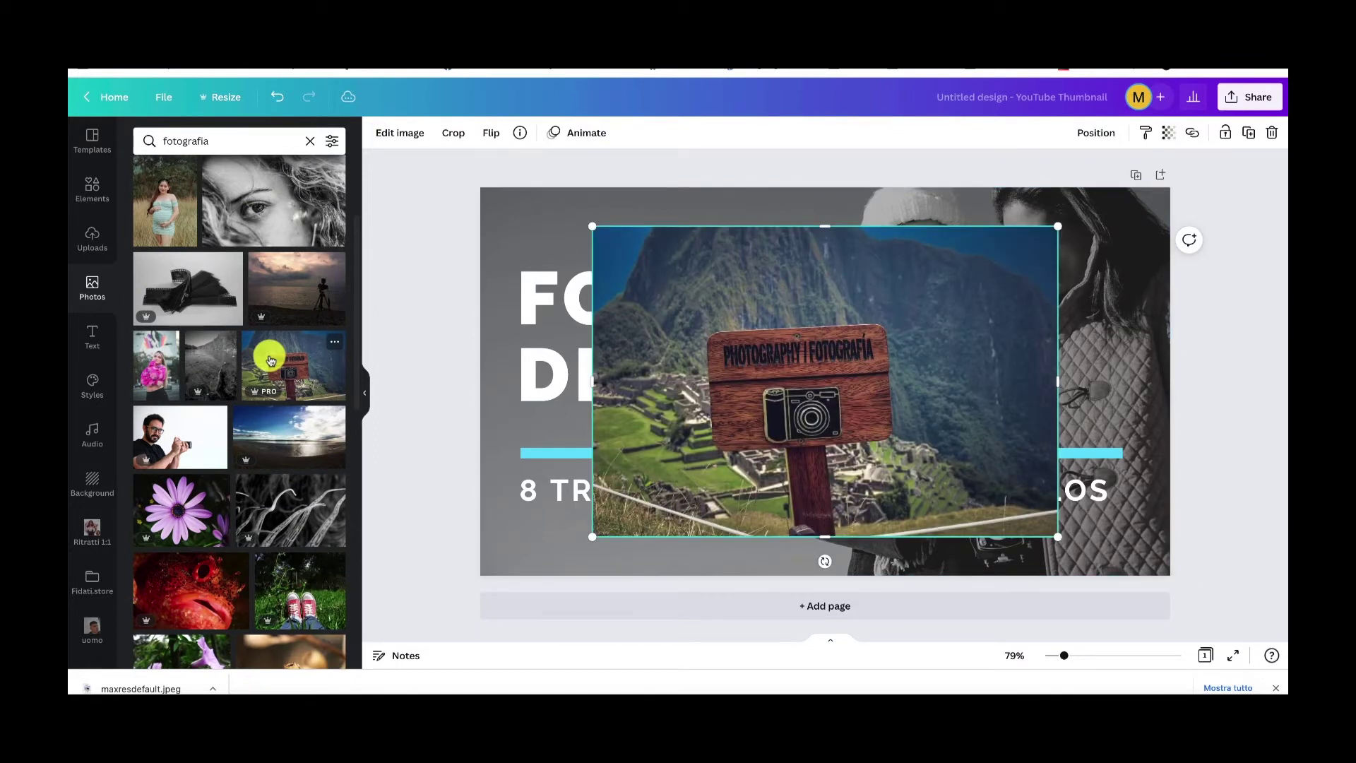
{"action": "key", "text": "Delete"}
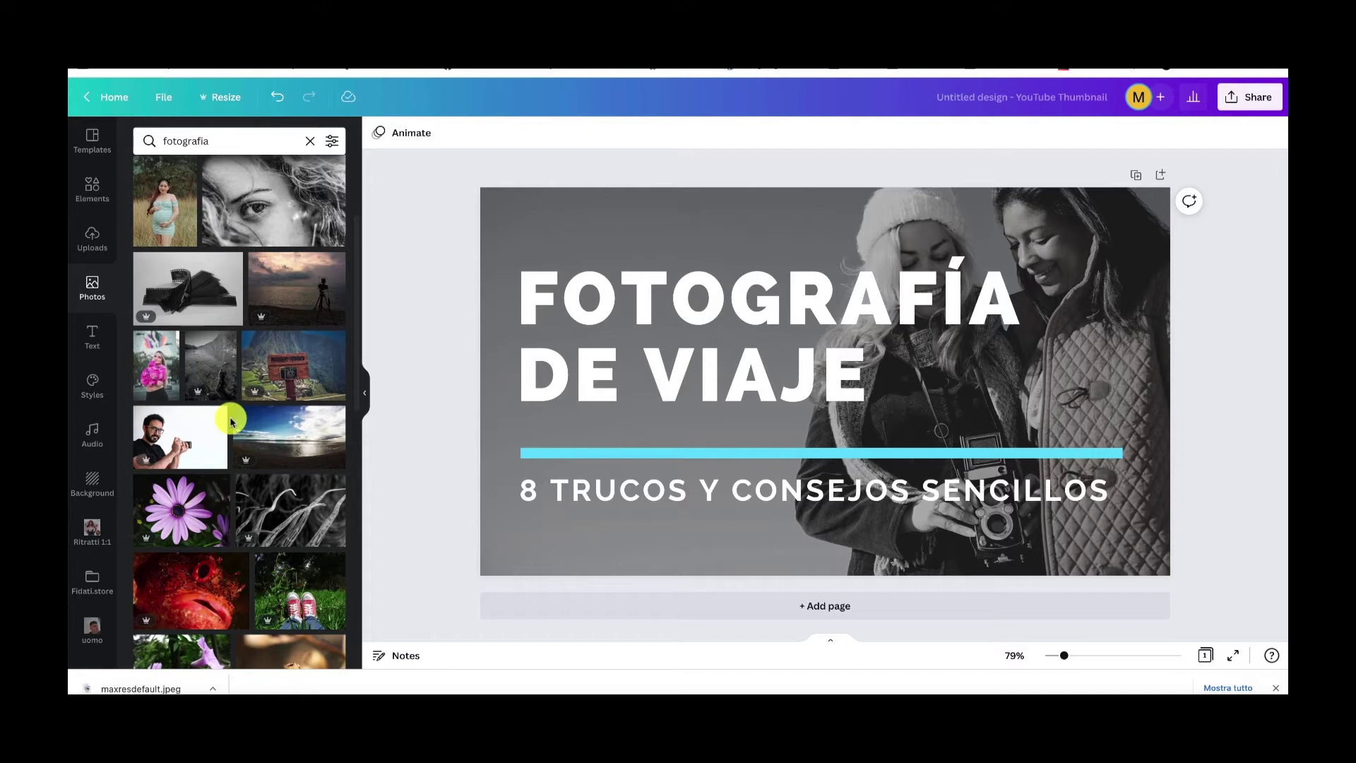
{"action": "scroll", "coordinate": [230, 417], "scroll_direction": "down", "scroll_amount": 1}
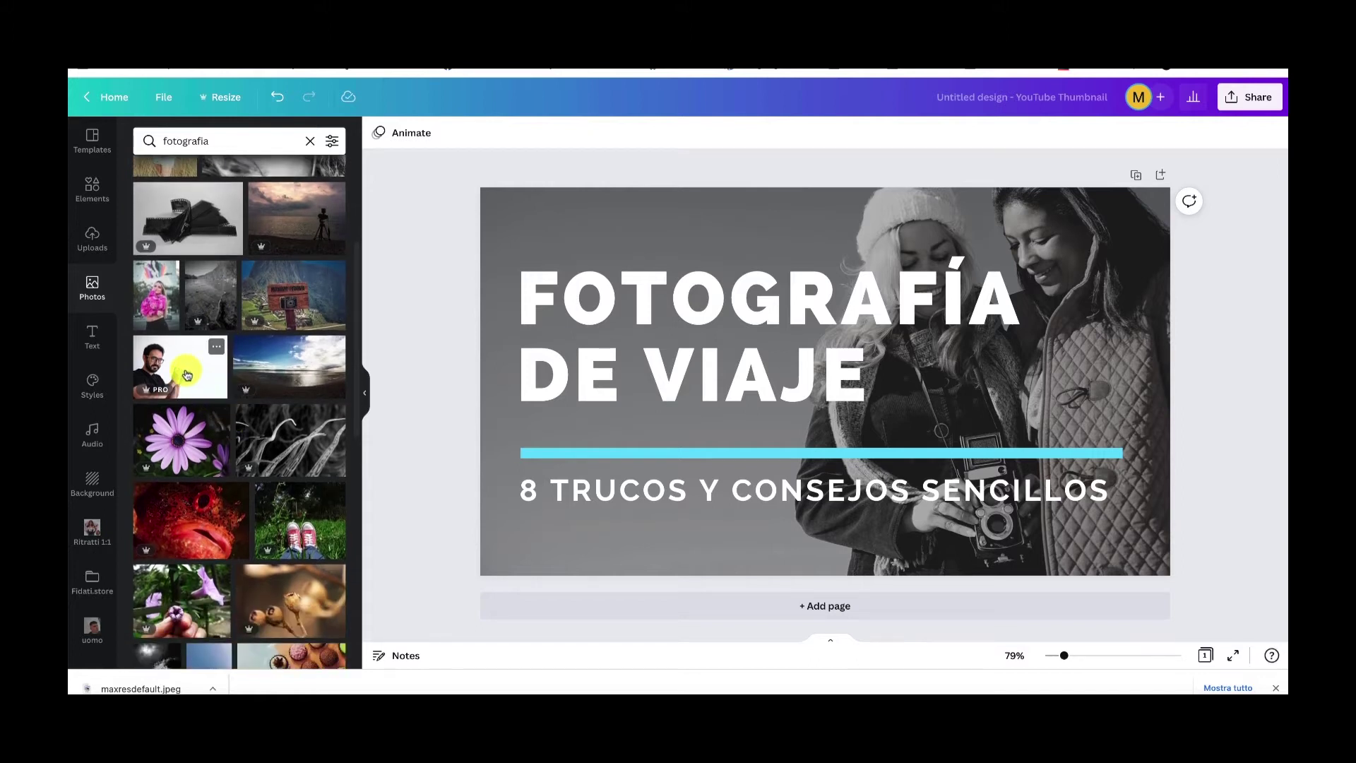
{"action": "left_click", "coordinate": [187, 375]}
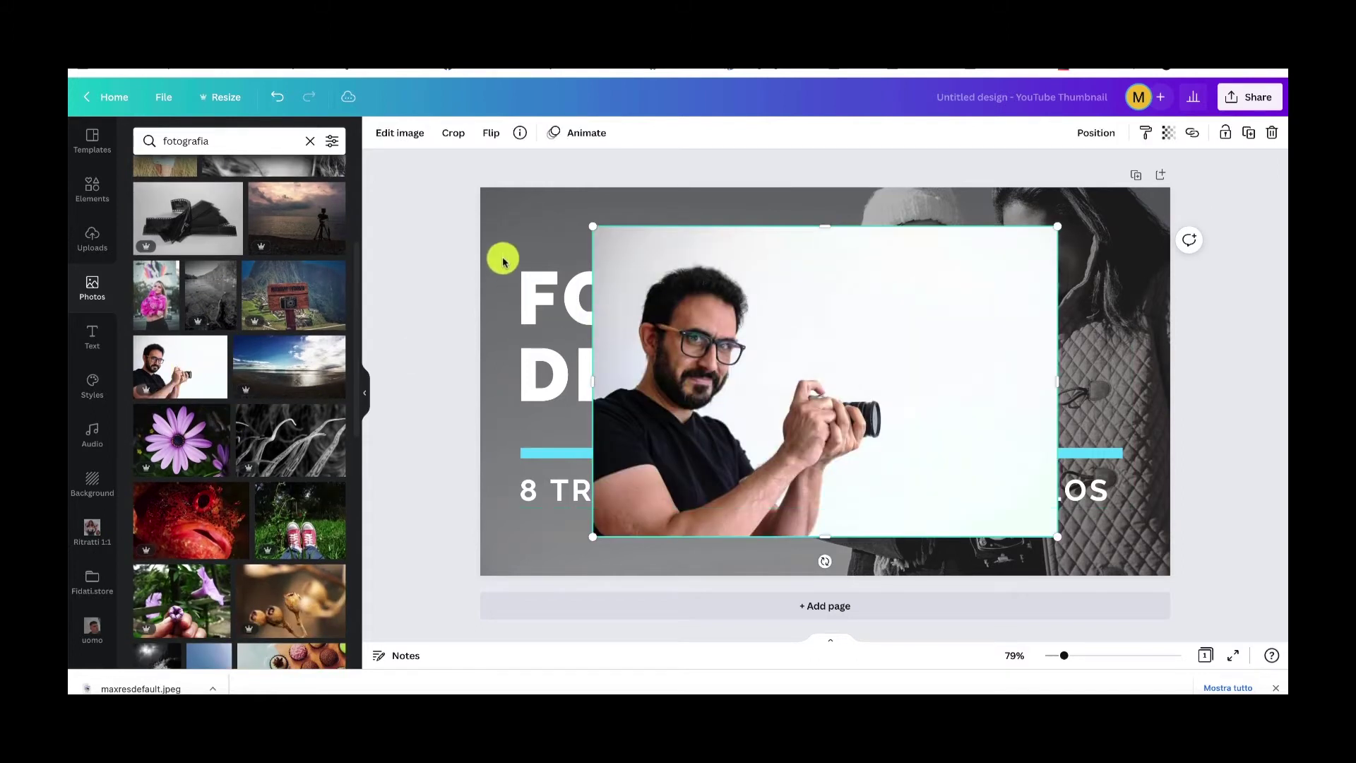
- Delete the template's black-and-white background photo of the two women
{"action": "left_click", "coordinate": [502, 217]}
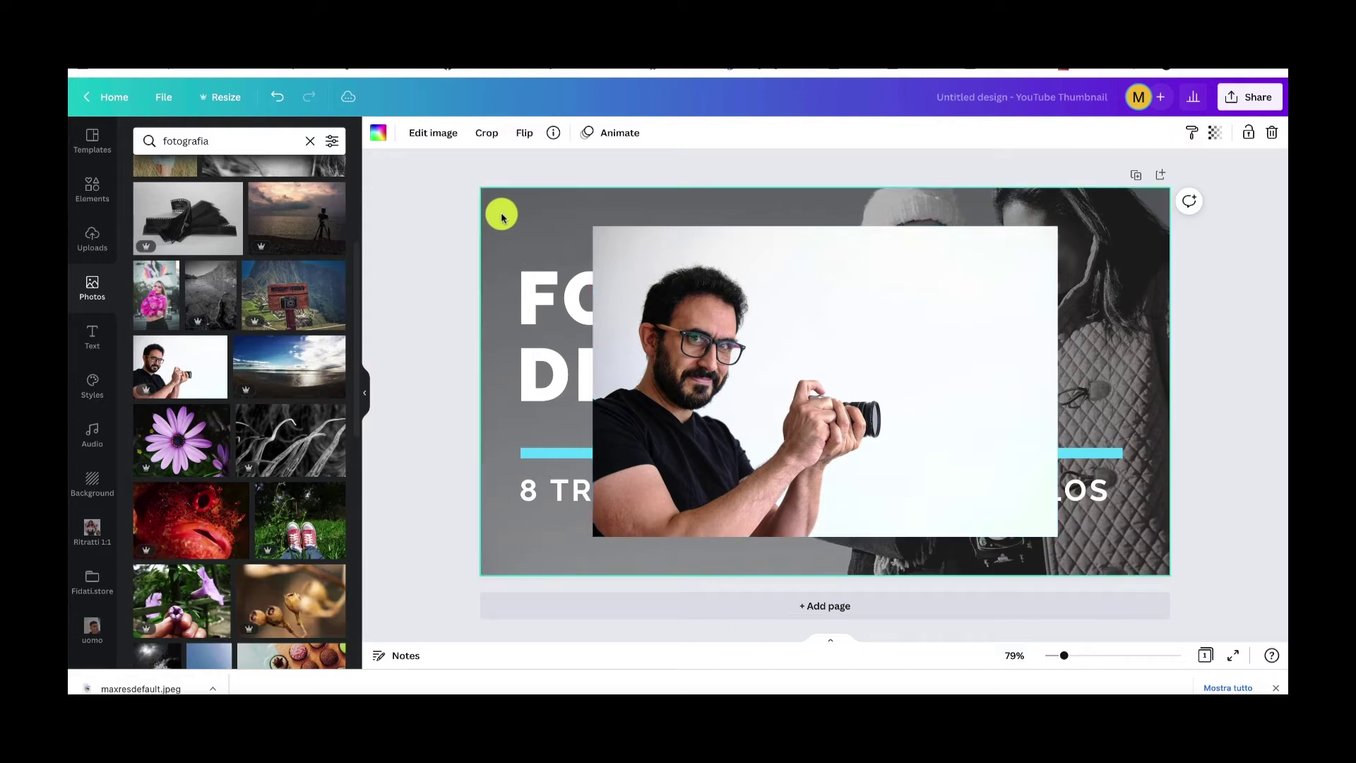
{"action": "key", "text": "BackSpace"}
{"action": "key", "text": "BackSpace"}
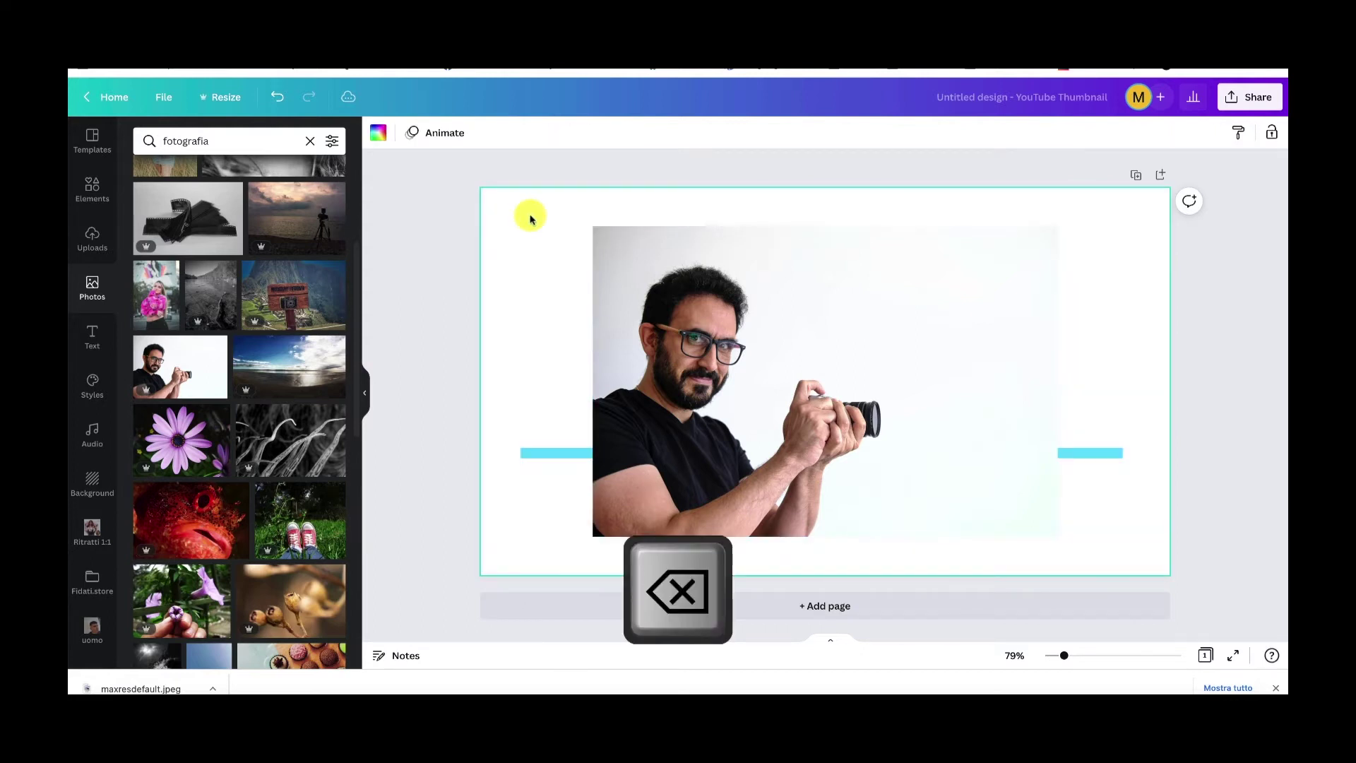
- Enlarge the photo of the man to fill the whole canvas and send it behind the text
{"action": "left_click", "coordinate": [696, 255]}
{"action": "left_click_drag", "start_coordinate": [697, 255], "coordinate": [590, 216]}
{"action": "left_click_drag", "start_coordinate": [939, 493], "coordinate": [1061, 576]}
{"action": "left_click_drag", "start_coordinate": [1057, 379], "coordinate": [1169, 380]}
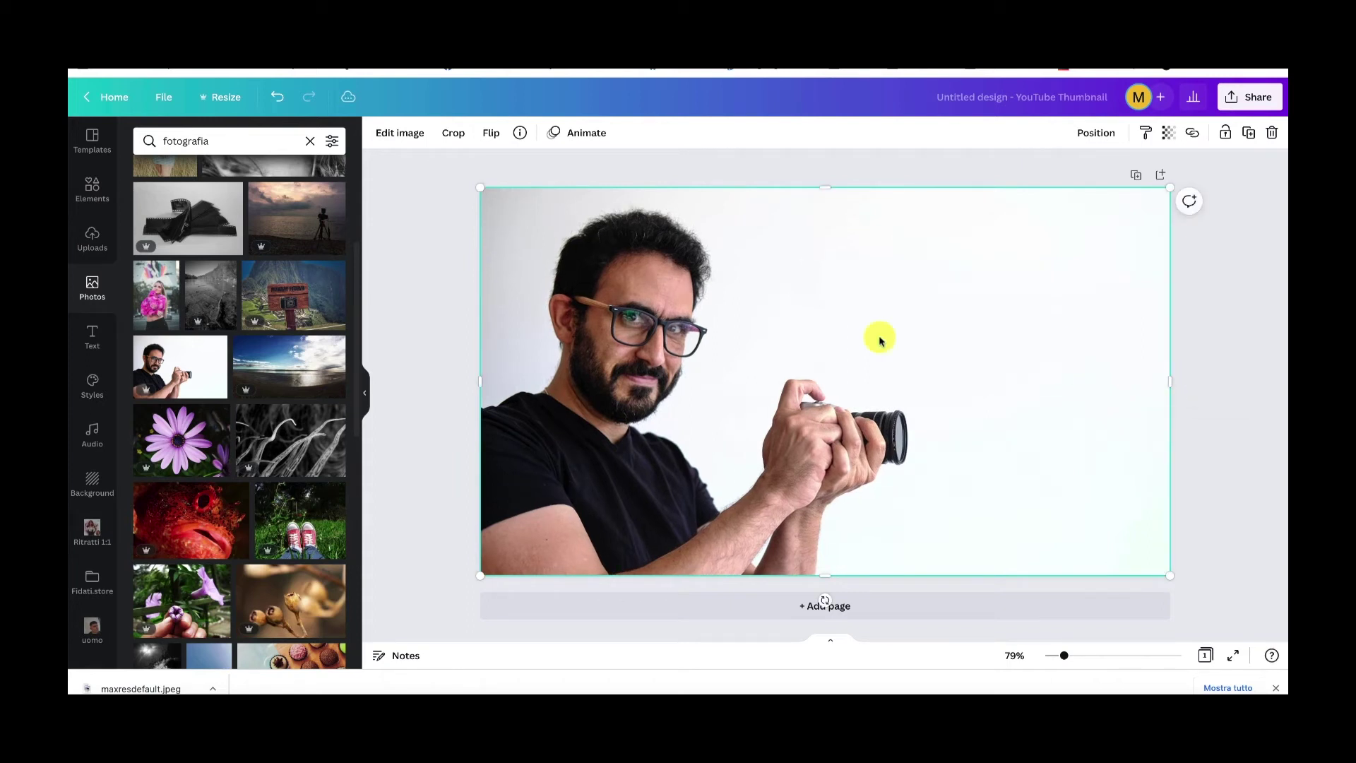
{"action": "left_click", "coordinate": [1097, 132]}
{"action": "left_click", "coordinate": [1036, 174]}
- Color the "FOTOGRAFÍA DE VIAJE" title and the "8 TRUCOS Y CONSEJOS SENCILLOS" subtitle black
{"action": "left_click", "coordinate": [634, 310]}
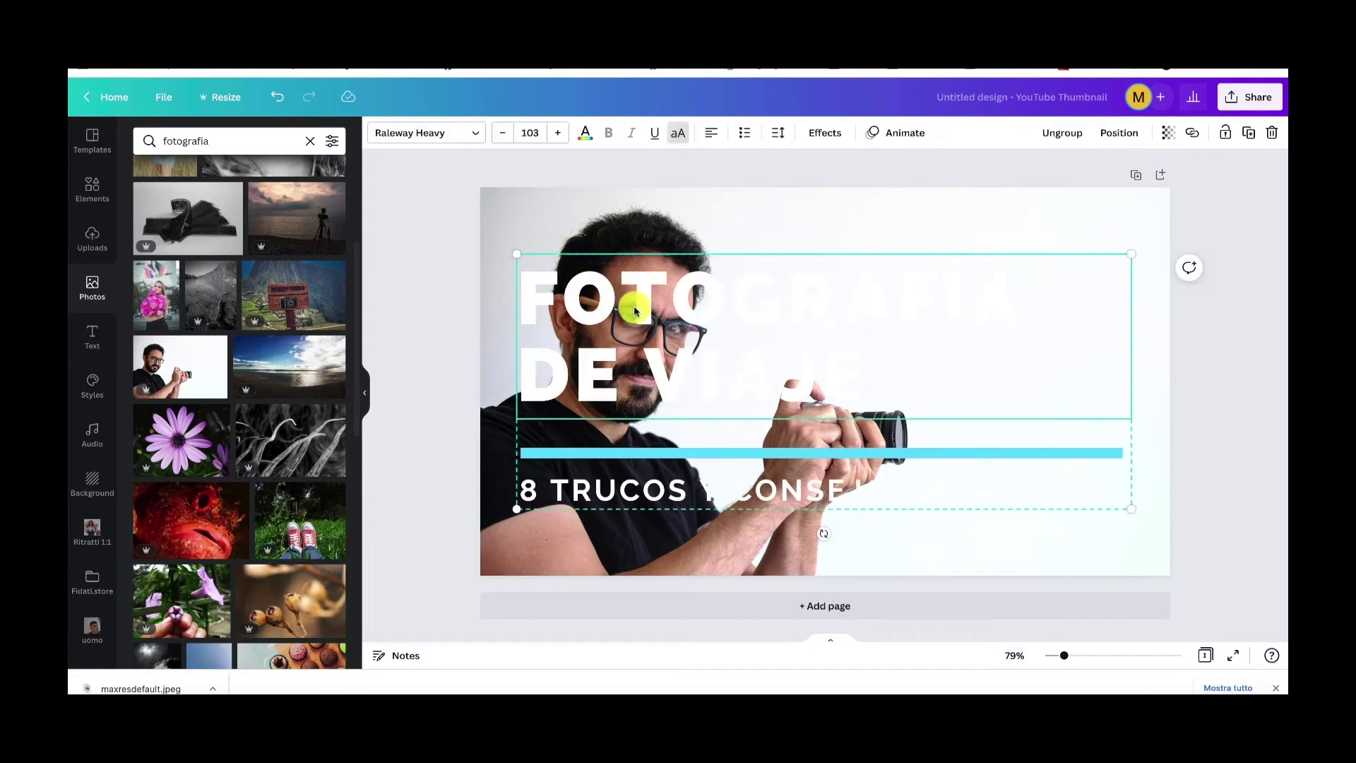
{"action": "left_click", "coordinate": [585, 132]}
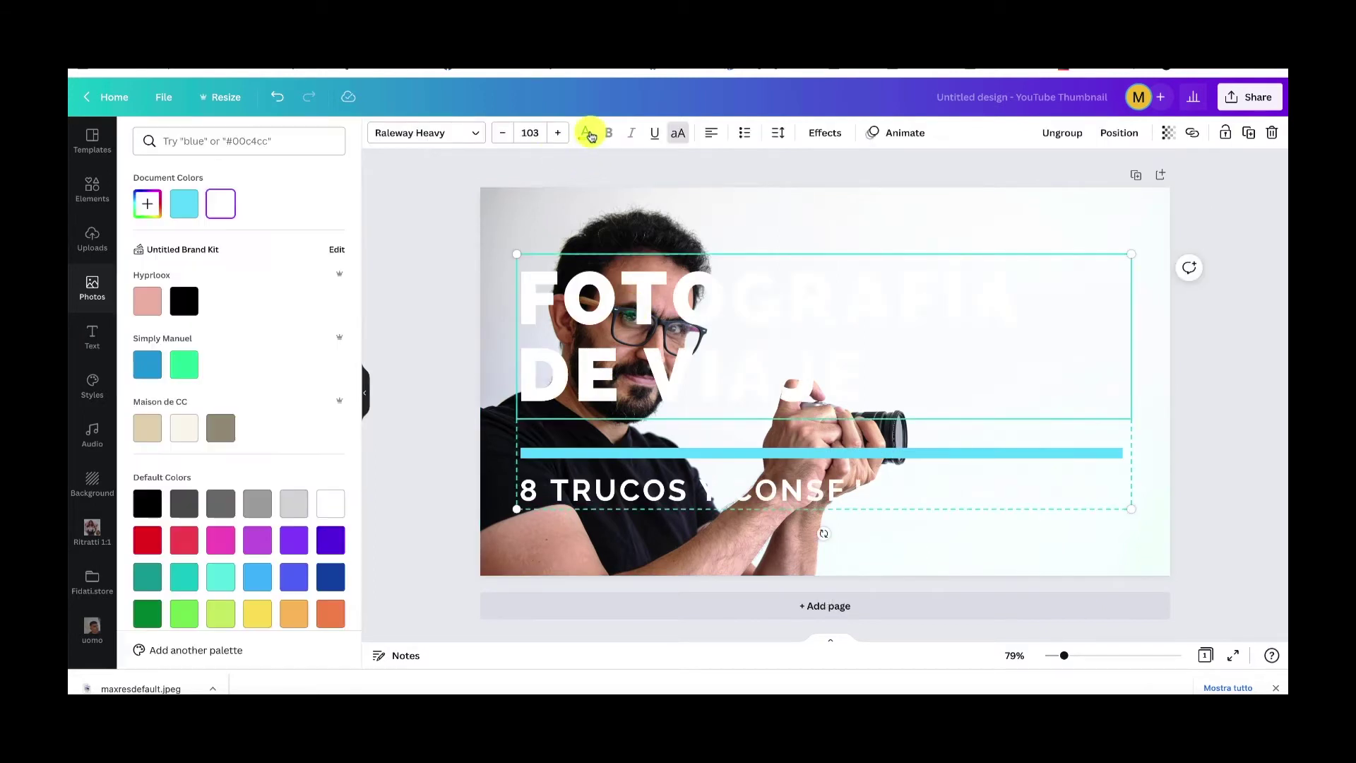
{"action": "left_click", "coordinate": [183, 305]}
{"action": "left_click", "coordinate": [590, 488]}
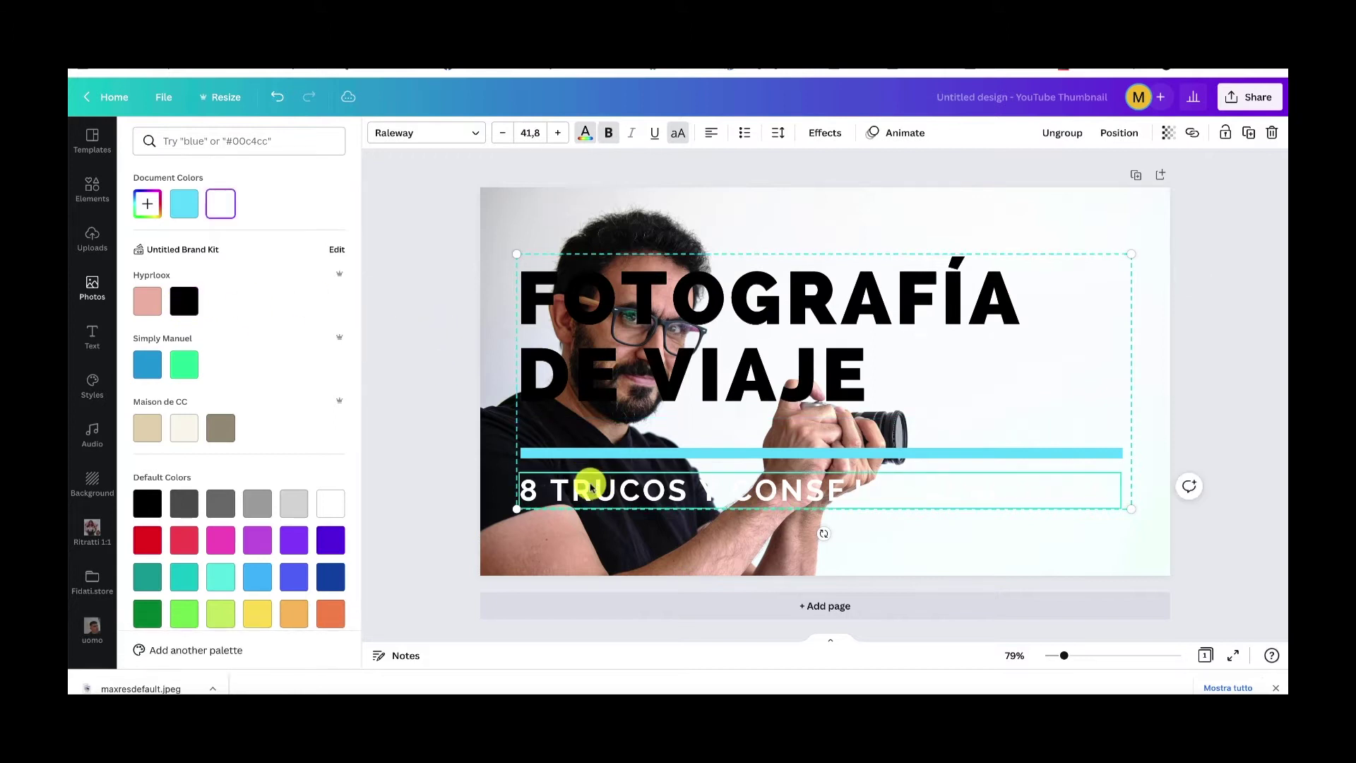
{"action": "left_click", "coordinate": [183, 300]}
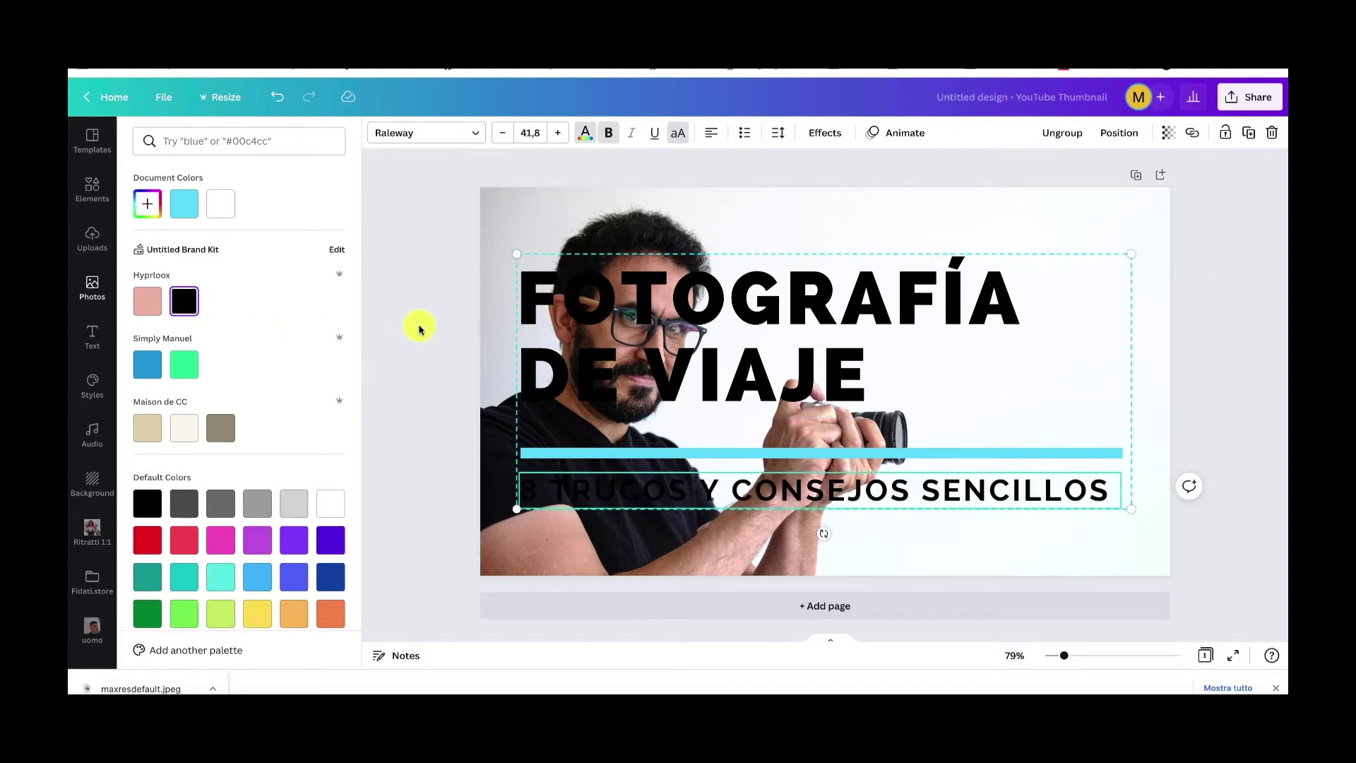
{"action": "left_click", "coordinate": [575, 247]}
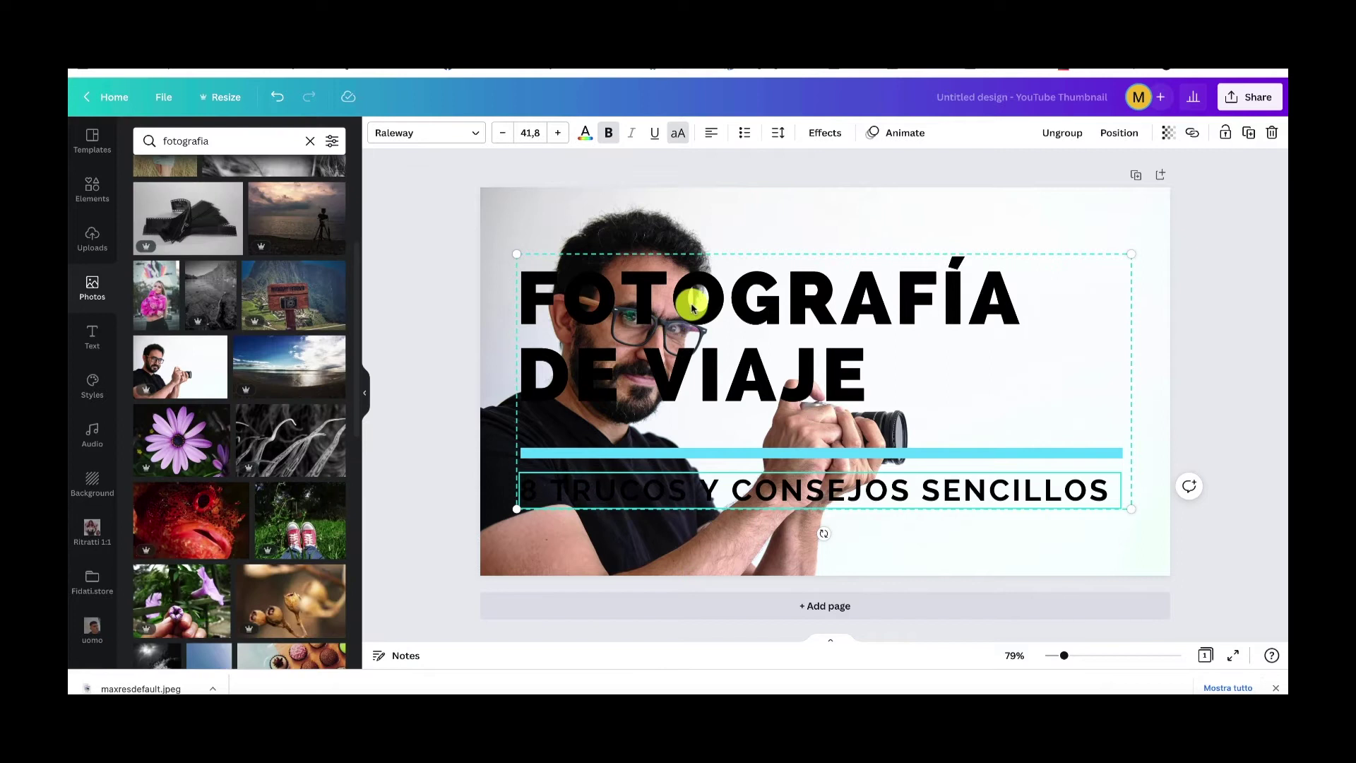
- Flip the background photo of the man horizontally
{"action": "left_click", "coordinate": [640, 217]}
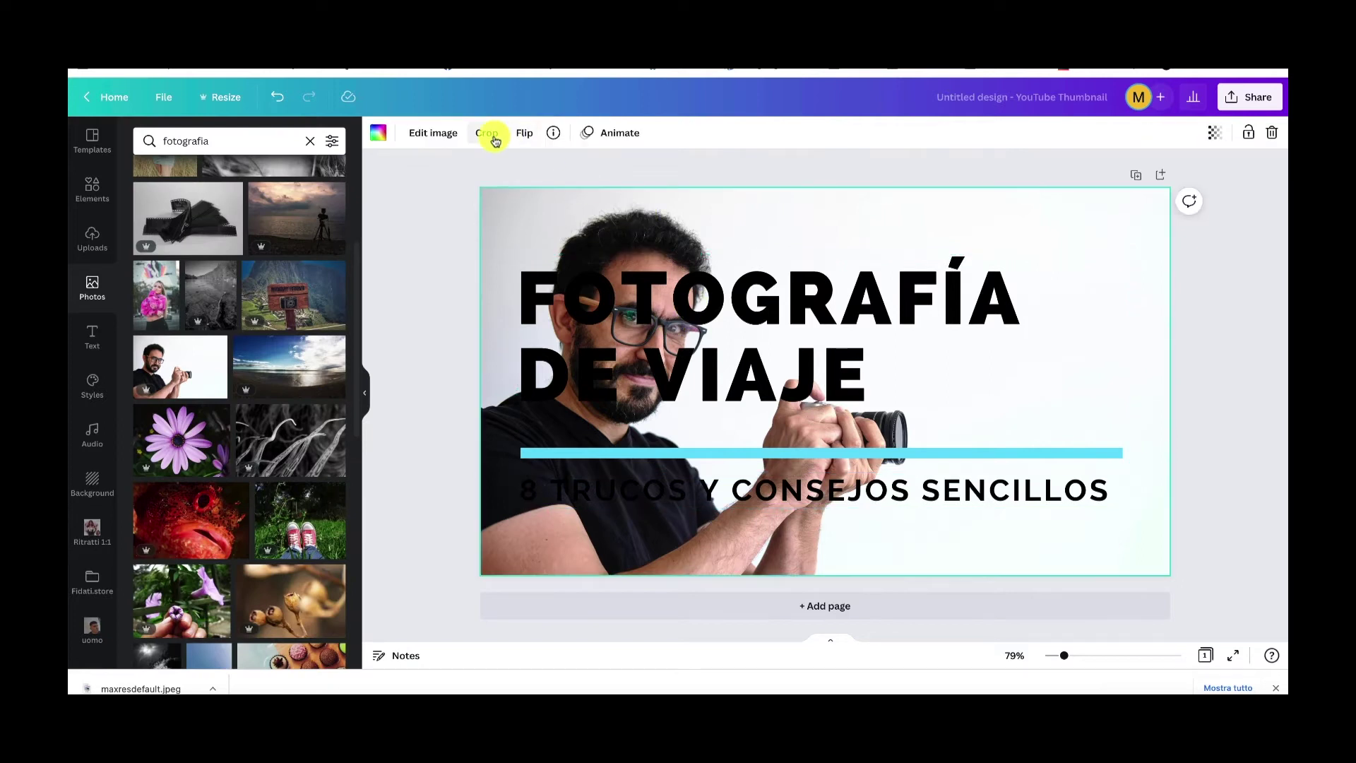
{"action": "left_click", "coordinate": [525, 139]}
{"action": "left_click", "coordinate": [537, 168]}
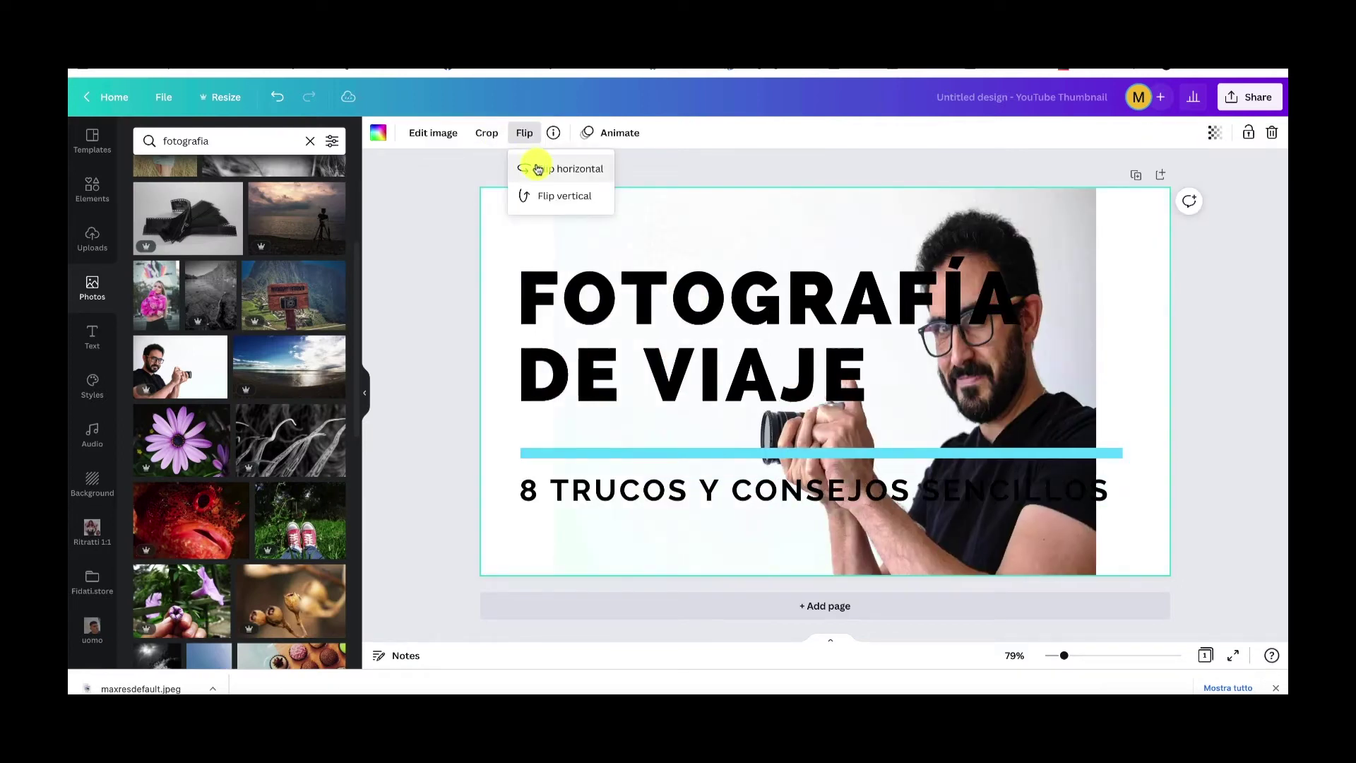
- Move the text group to the upper-left corner of the canvas and set the title's font size to 90
{"action": "left_click_drag", "start_coordinate": [632, 277], "coordinate": [600, 210]}
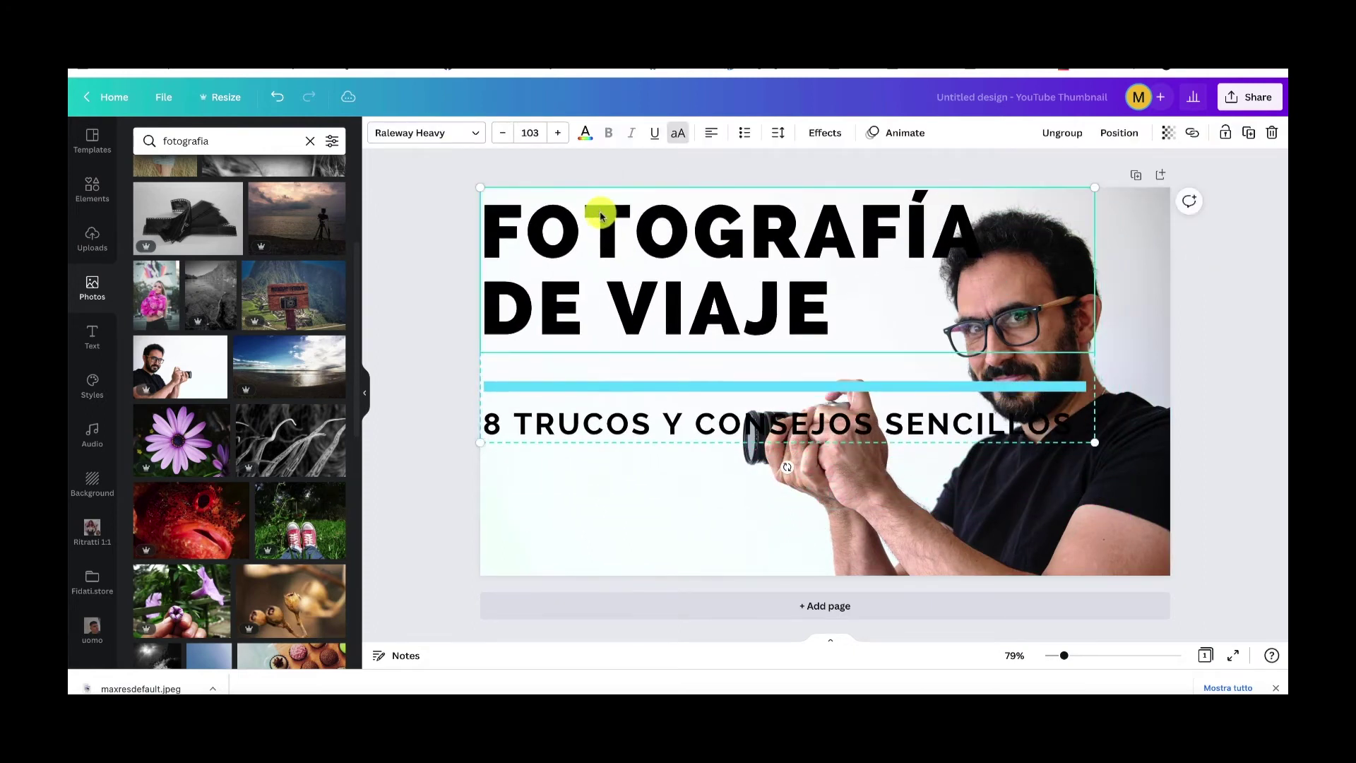
{"action": "double_click", "coordinate": [635, 231]}
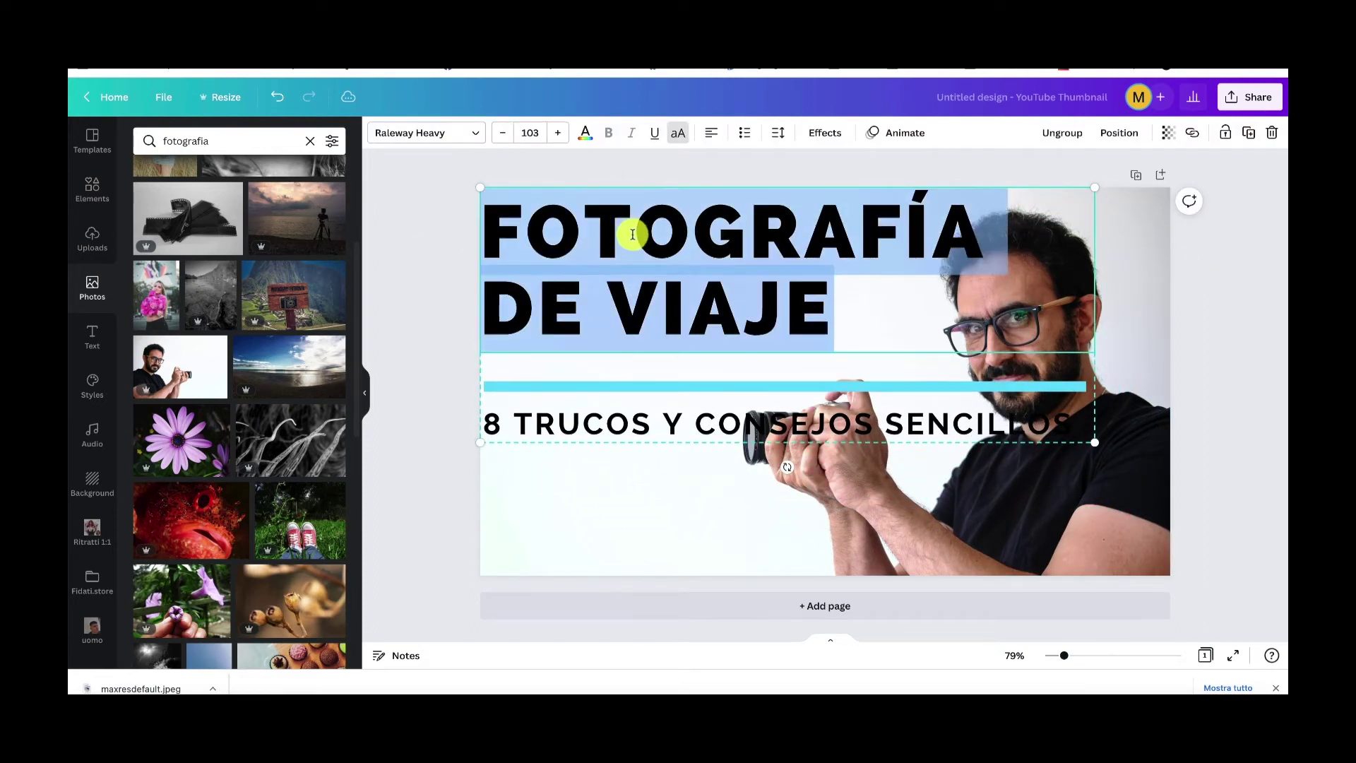
{"action": "left_click", "coordinate": [532, 133]}
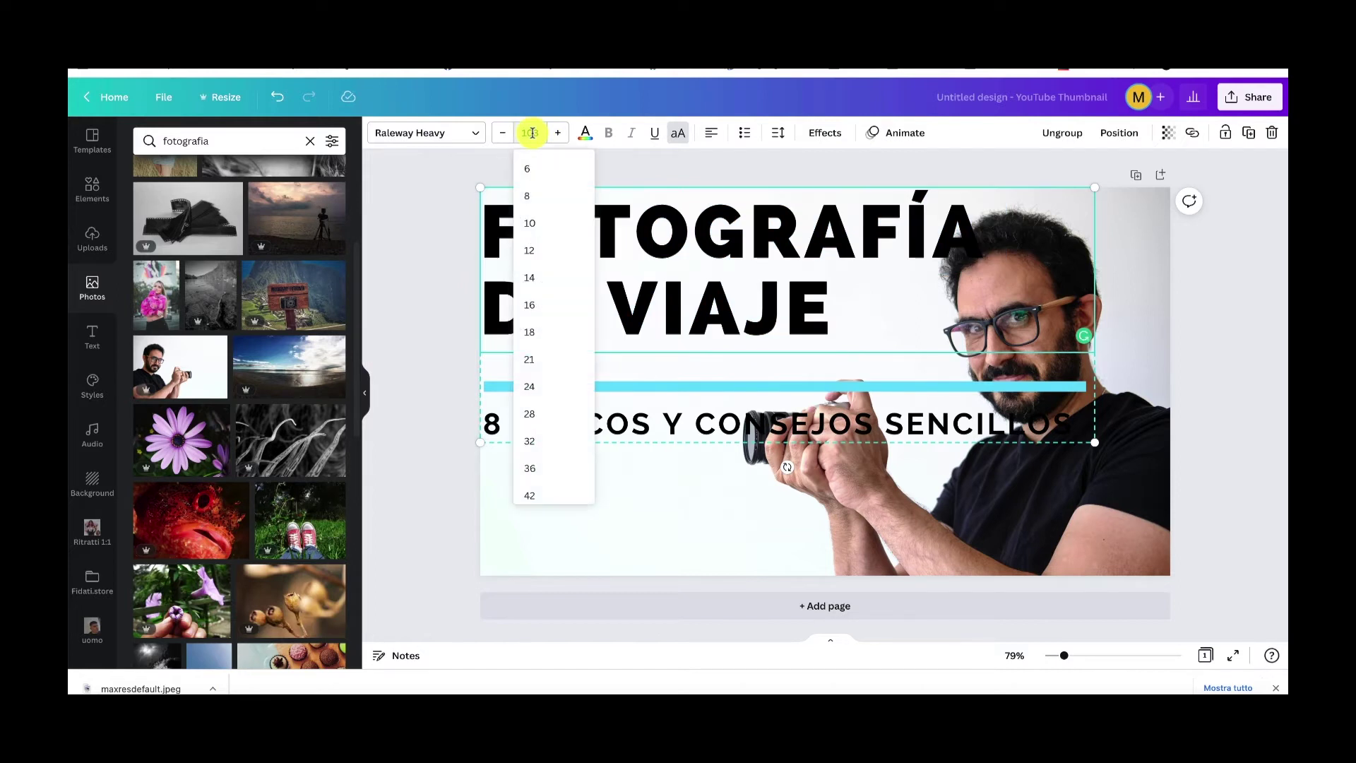
{"action": "key", "text": "Escape"}
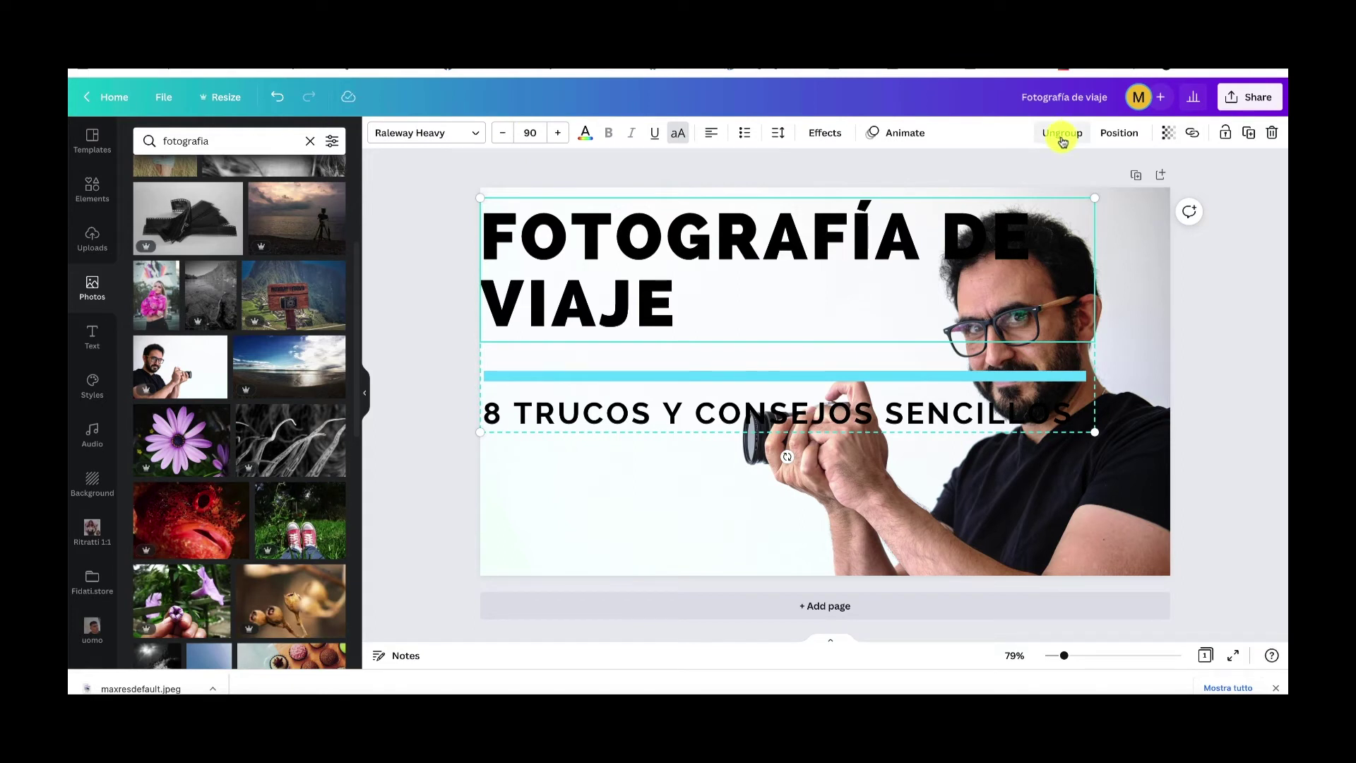
- Ungroup the text elements and narrow the title box so it wraps as "FOTOGRAFÍA" over "DE VIAJE", clear of the man's face
{"action": "left_click", "coordinate": [1063, 142]}
{"action": "left_click", "coordinate": [1186, 342]}
{"action": "left_click", "coordinate": [913, 245]}
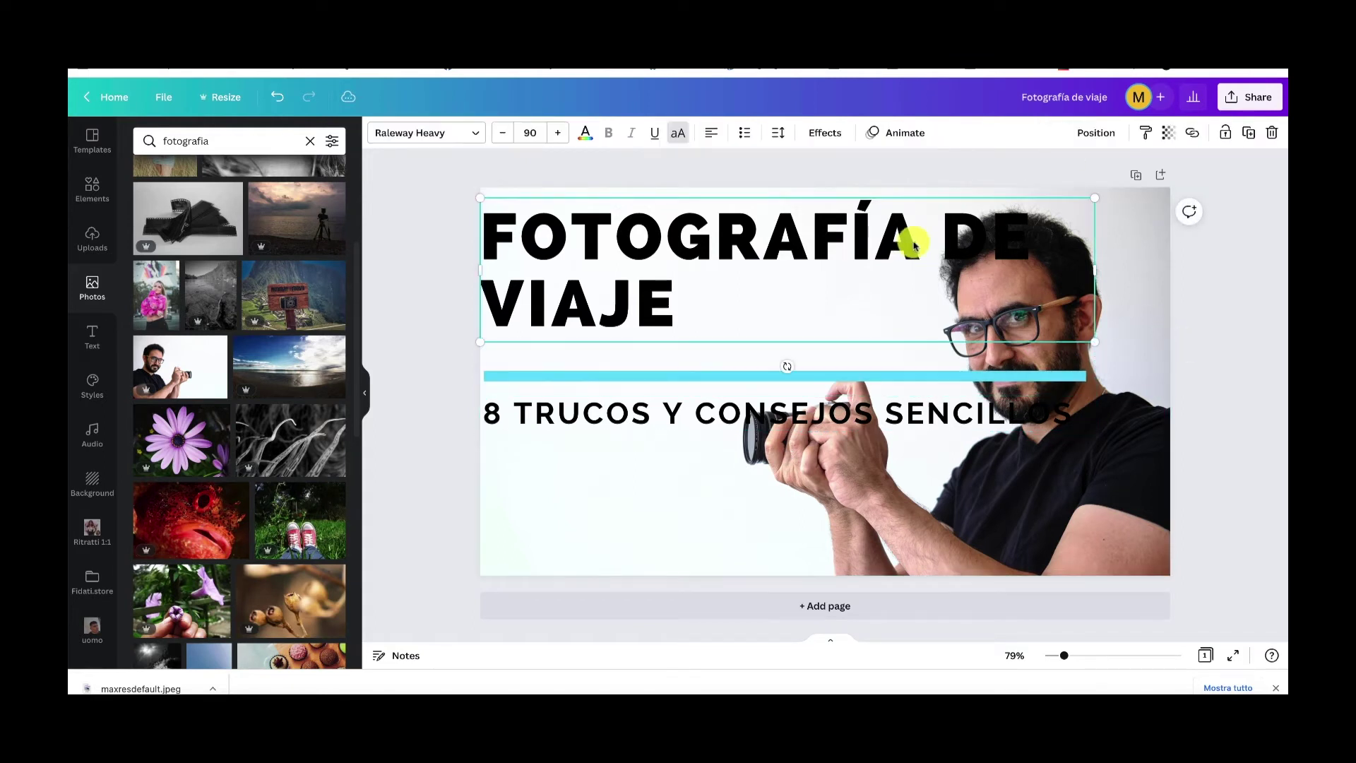
{"action": "left_click_drag", "start_coordinate": [1094, 271], "coordinate": [930, 278]}
- Narrow the subtitle box so its text wraps onto three lines beside the camera, and move it slightly down
{"action": "left_click", "coordinate": [1067, 414]}
{"action": "left_click_drag", "start_coordinate": [1084, 415], "coordinate": [693, 445]}
{"action": "left_click_drag", "start_coordinate": [573, 422], "coordinate": [579, 455]}
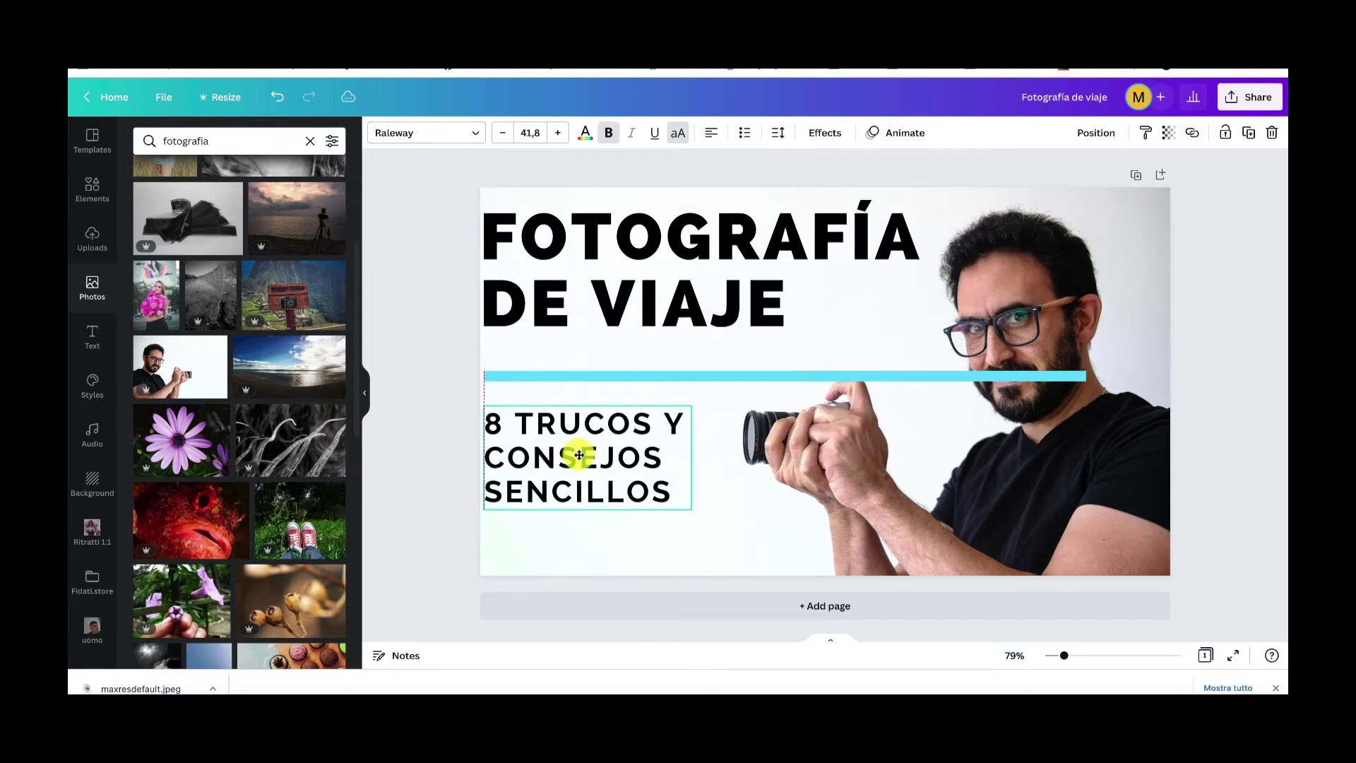
- Shorten the light-blue line so it ends before the man and move it directly beneath "DE VIAJE"
{"action": "left_click", "coordinate": [727, 376]}
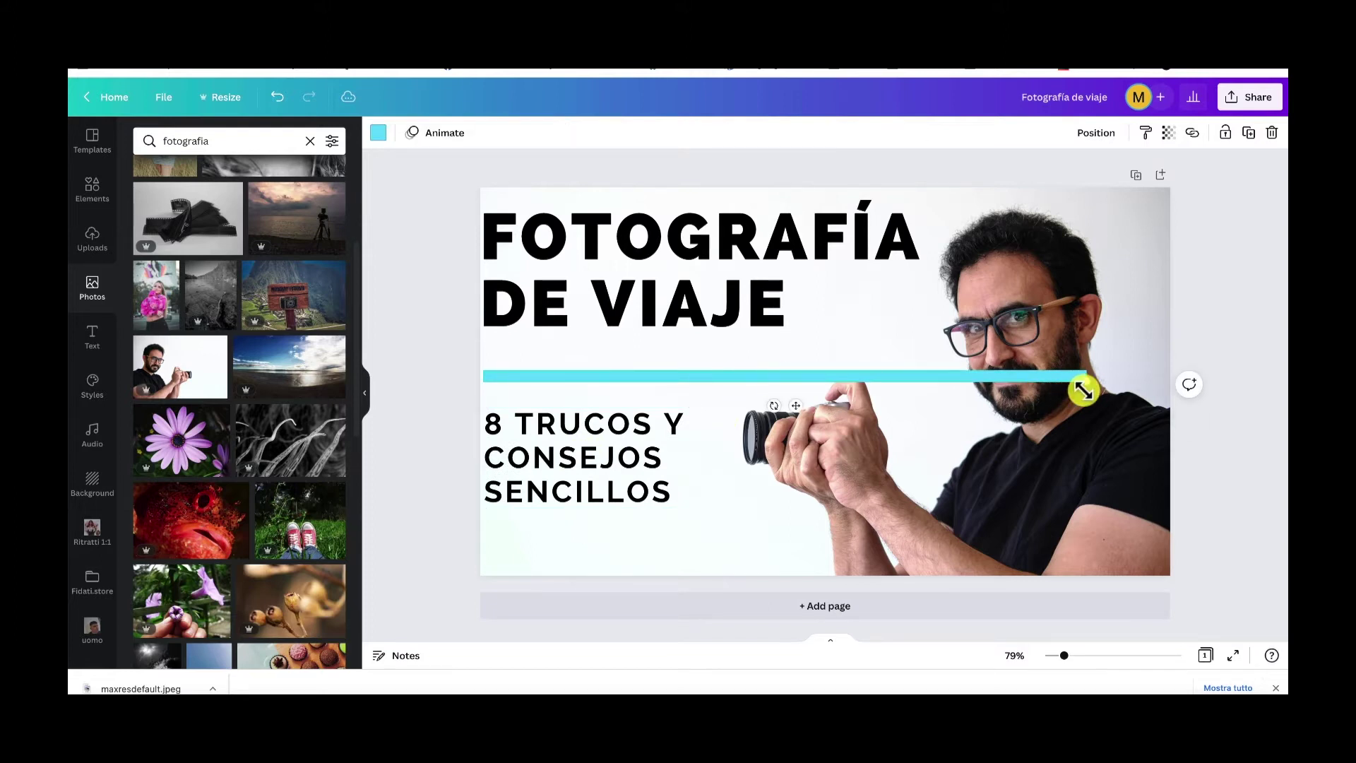
{"action": "left_click_drag", "start_coordinate": [1081, 375], "coordinate": [736, 380]}
{"action": "left_click_drag", "start_coordinate": [612, 375], "coordinate": [621, 351]}
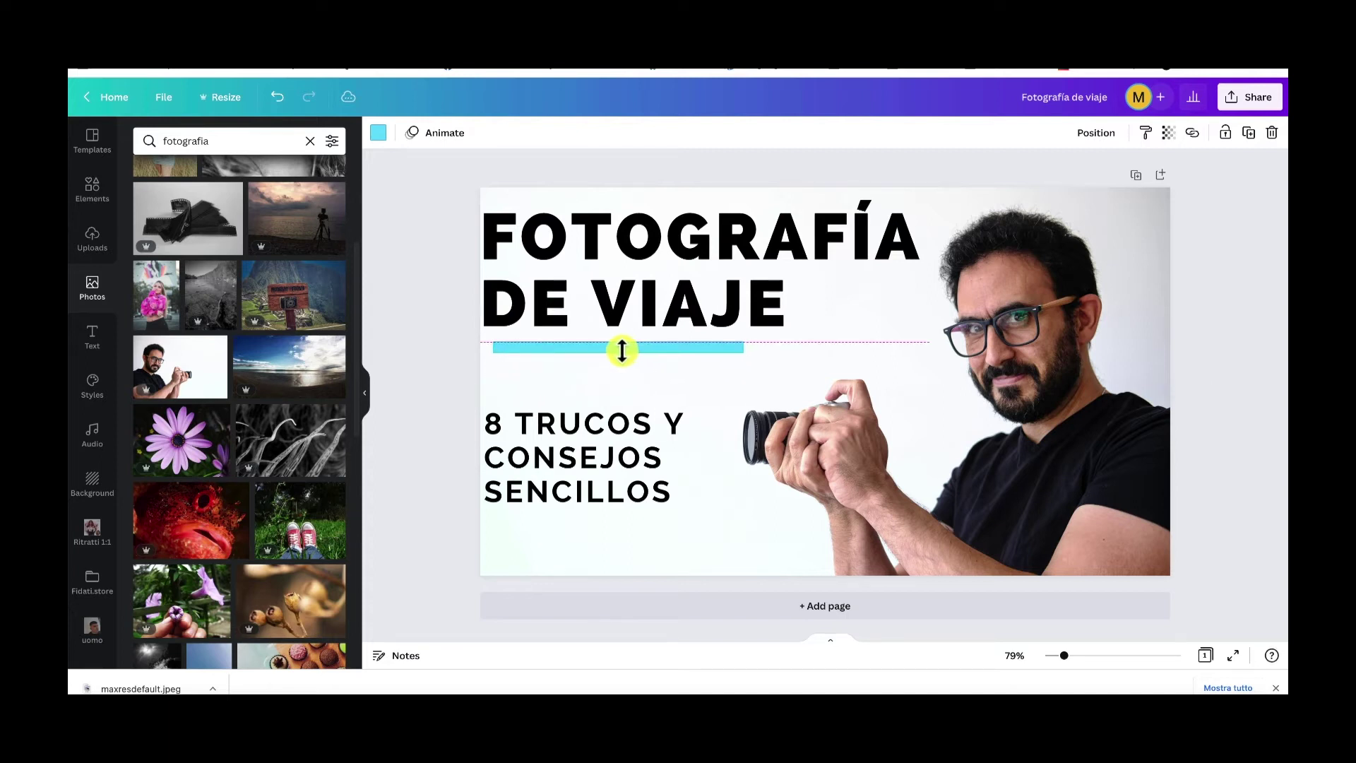
{"action": "left_click_drag", "start_coordinate": [745, 347], "coordinate": [775, 357]}
- Move the three-line subtitle up beneath the blue line with a slight indent, and shift the title slightly to the right
{"action": "left_click", "coordinate": [570, 424]}
{"action": "left_click_drag", "start_coordinate": [570, 424], "coordinate": [606, 389]}
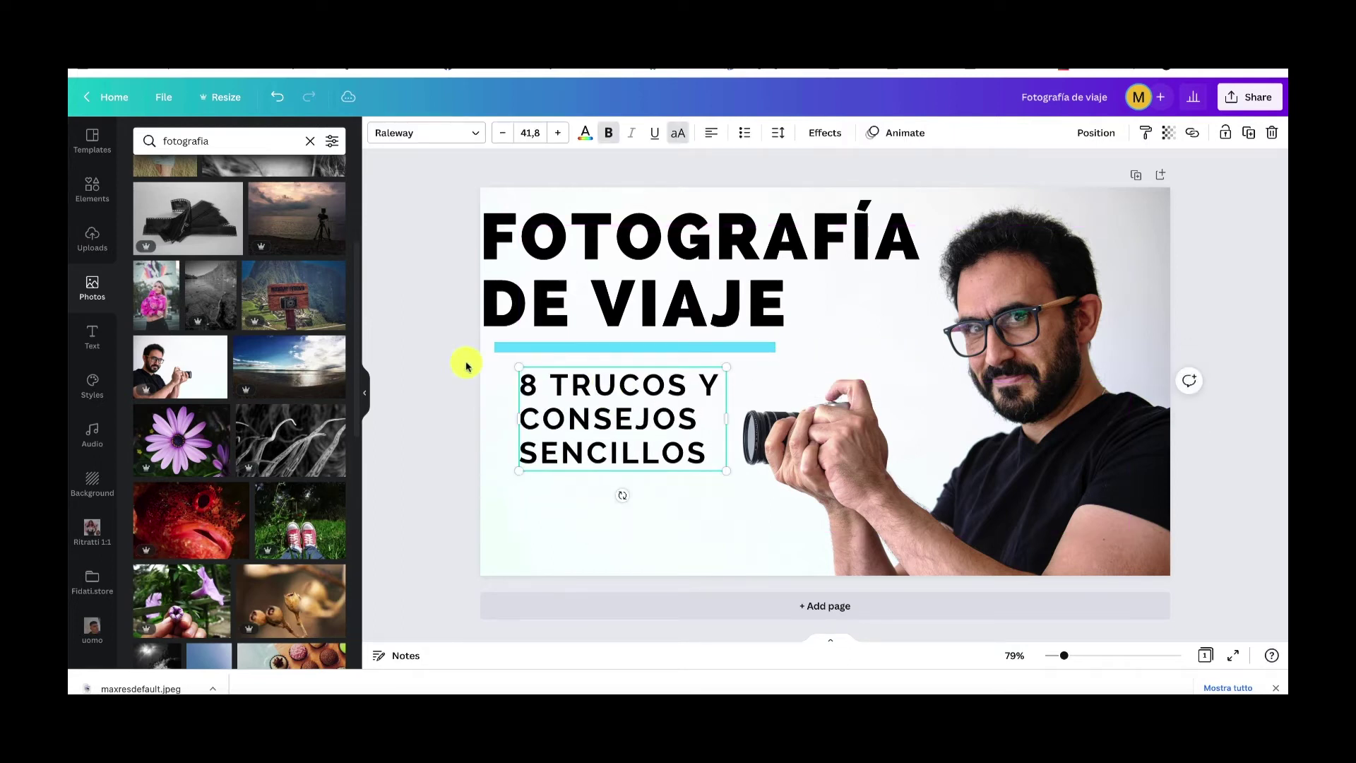
{"action": "left_click", "coordinate": [439, 372]}
{"action": "left_click_drag", "start_coordinate": [621, 233], "coordinate": [629, 233]}
{"action": "left_click", "coordinate": [438, 225]}
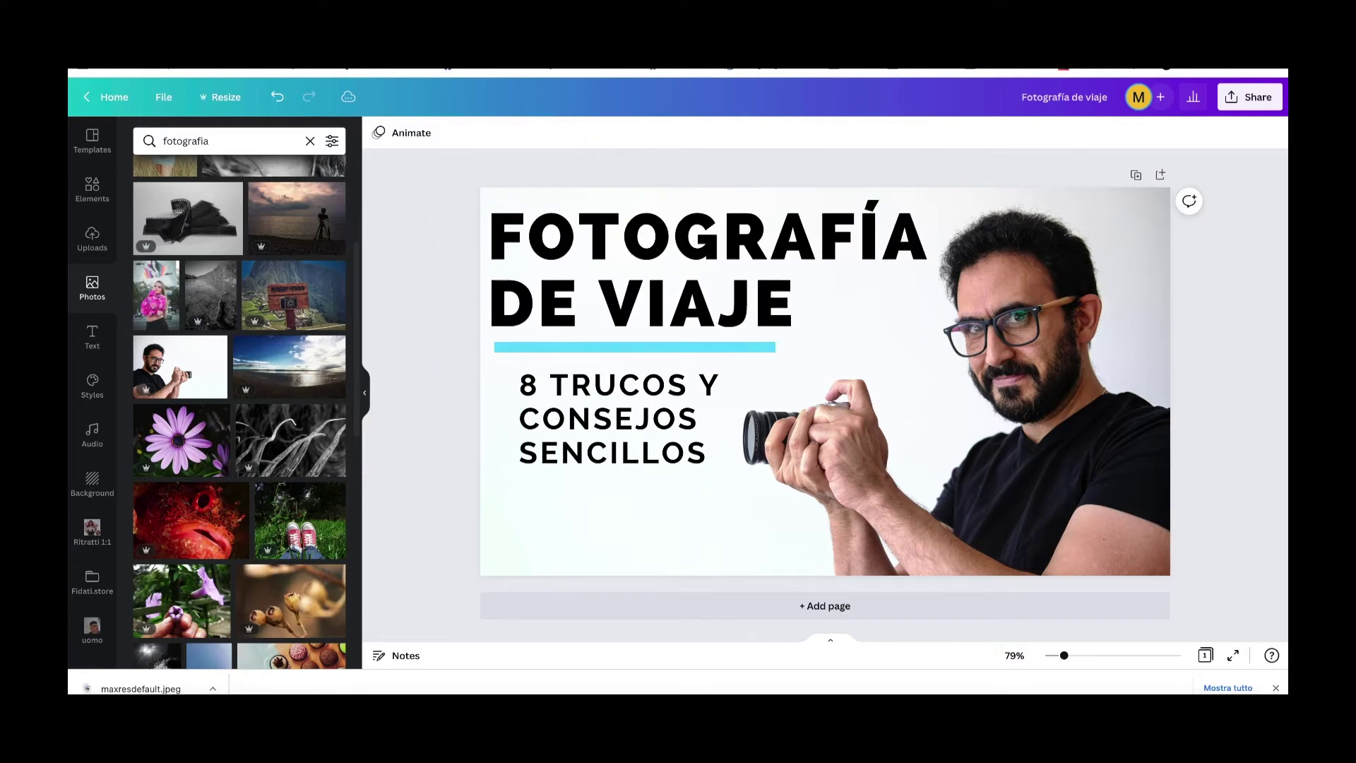
{"action": "left_click", "coordinate": [1250, 103]}
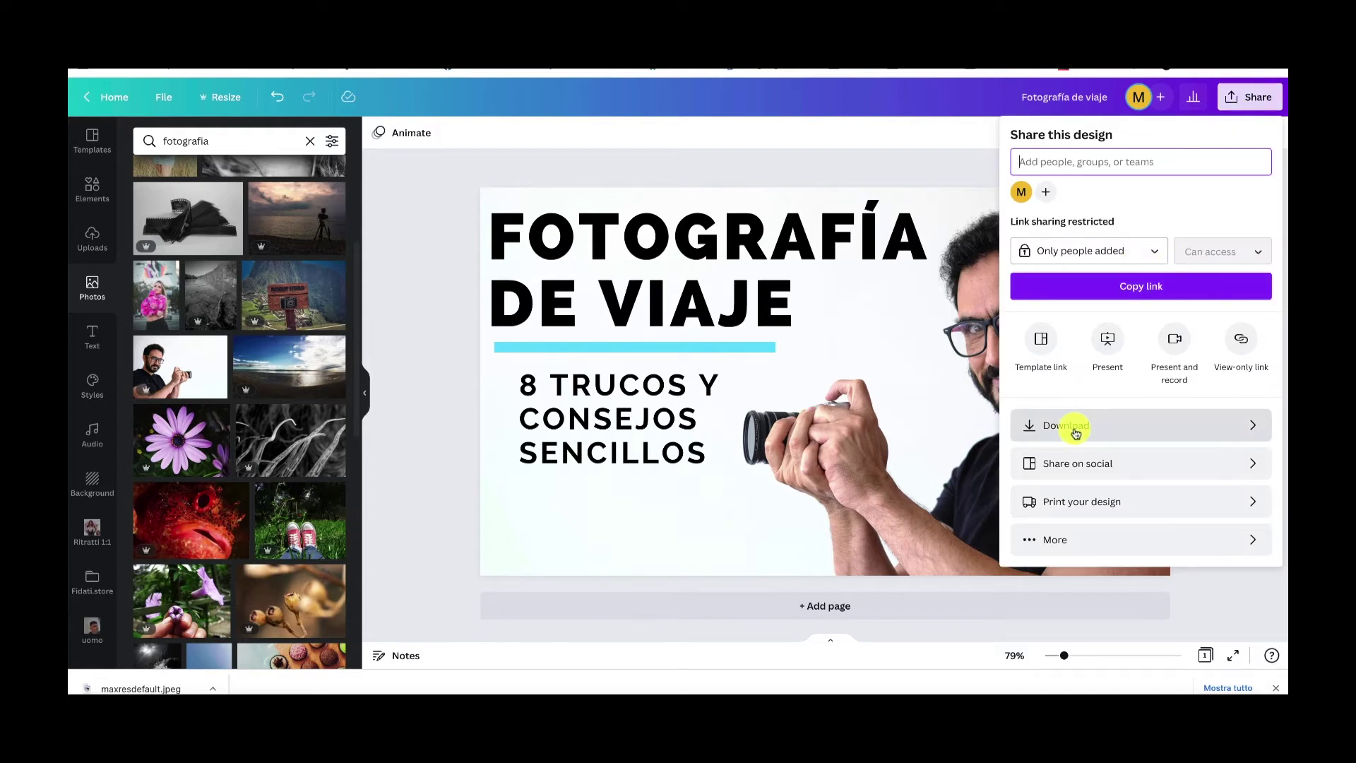
{"action": "left_click", "coordinate": [434, 526]}
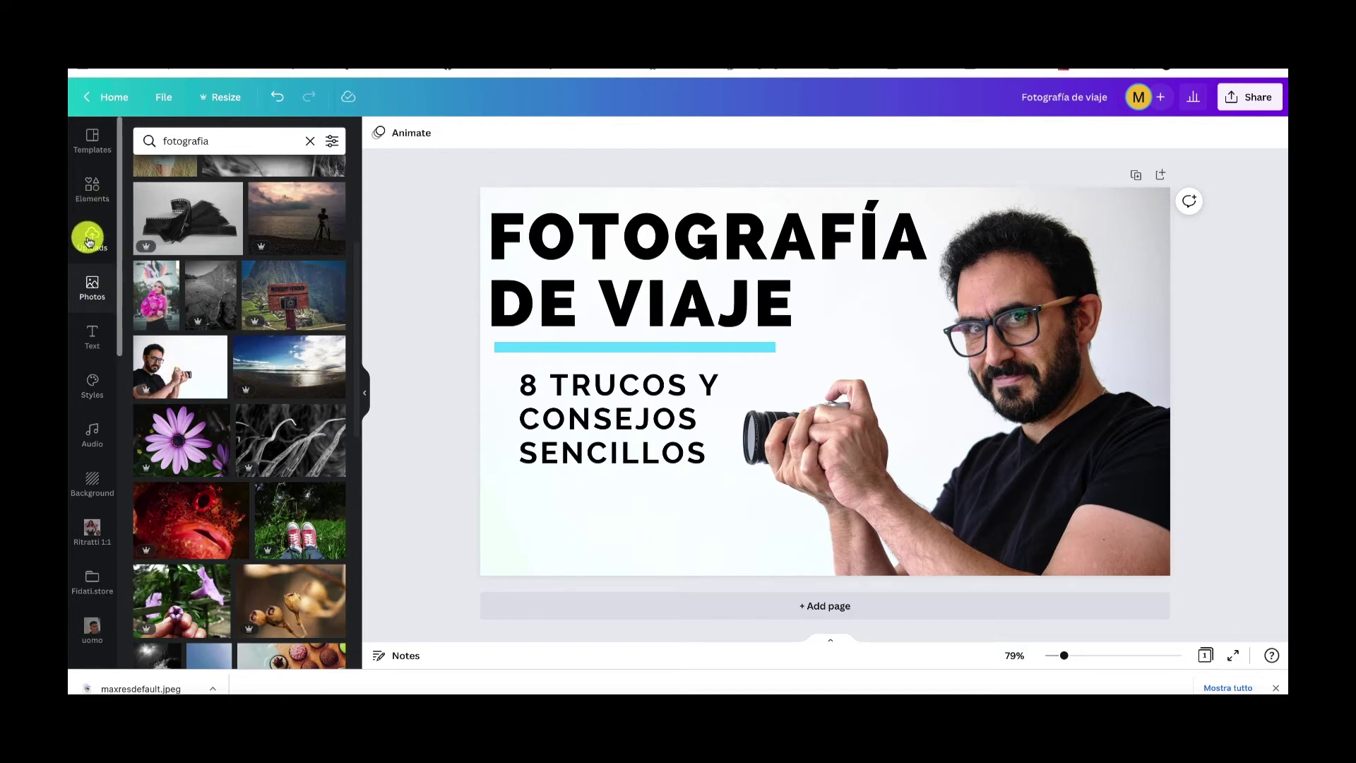
{"action": "left_click", "coordinate": [93, 339]}
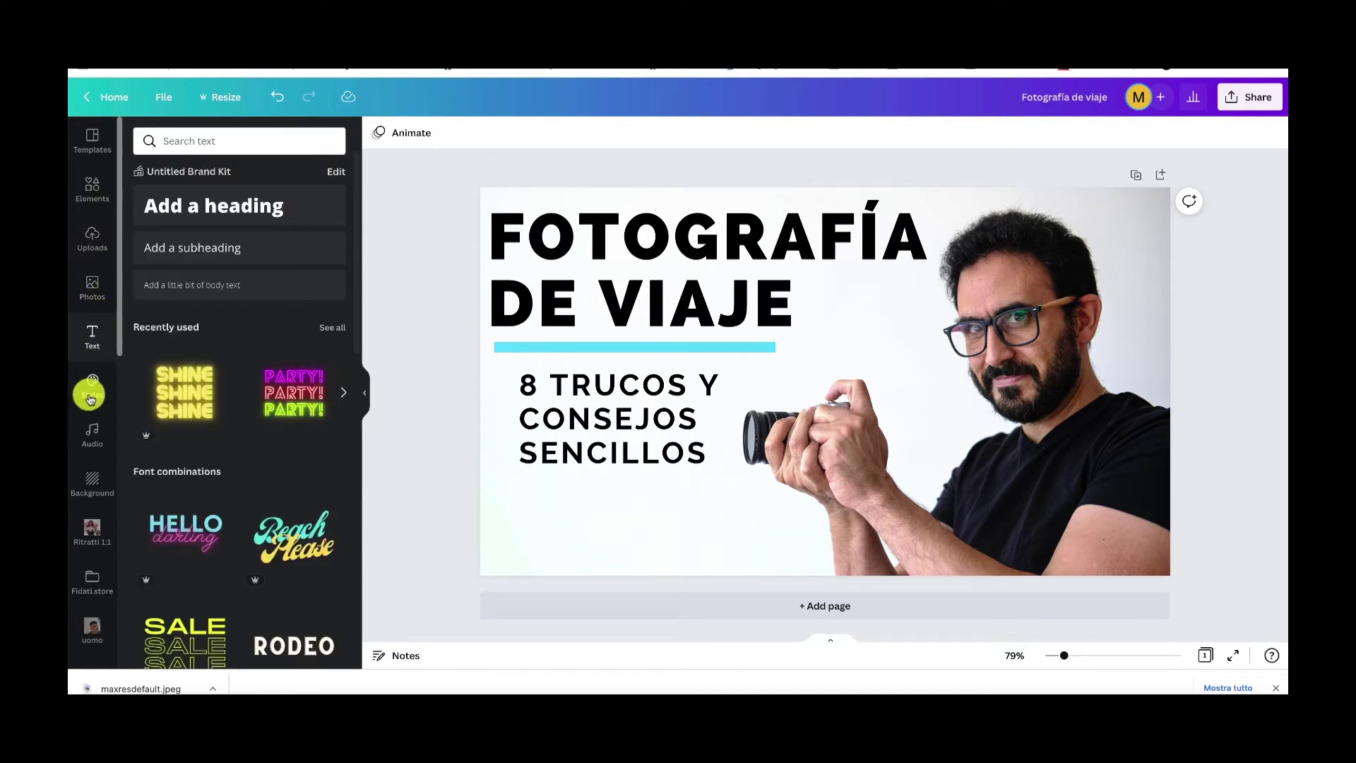
- Search the design elements for "foto" and restrict the results to graphics
{"action": "left_click", "coordinate": [90, 189]}
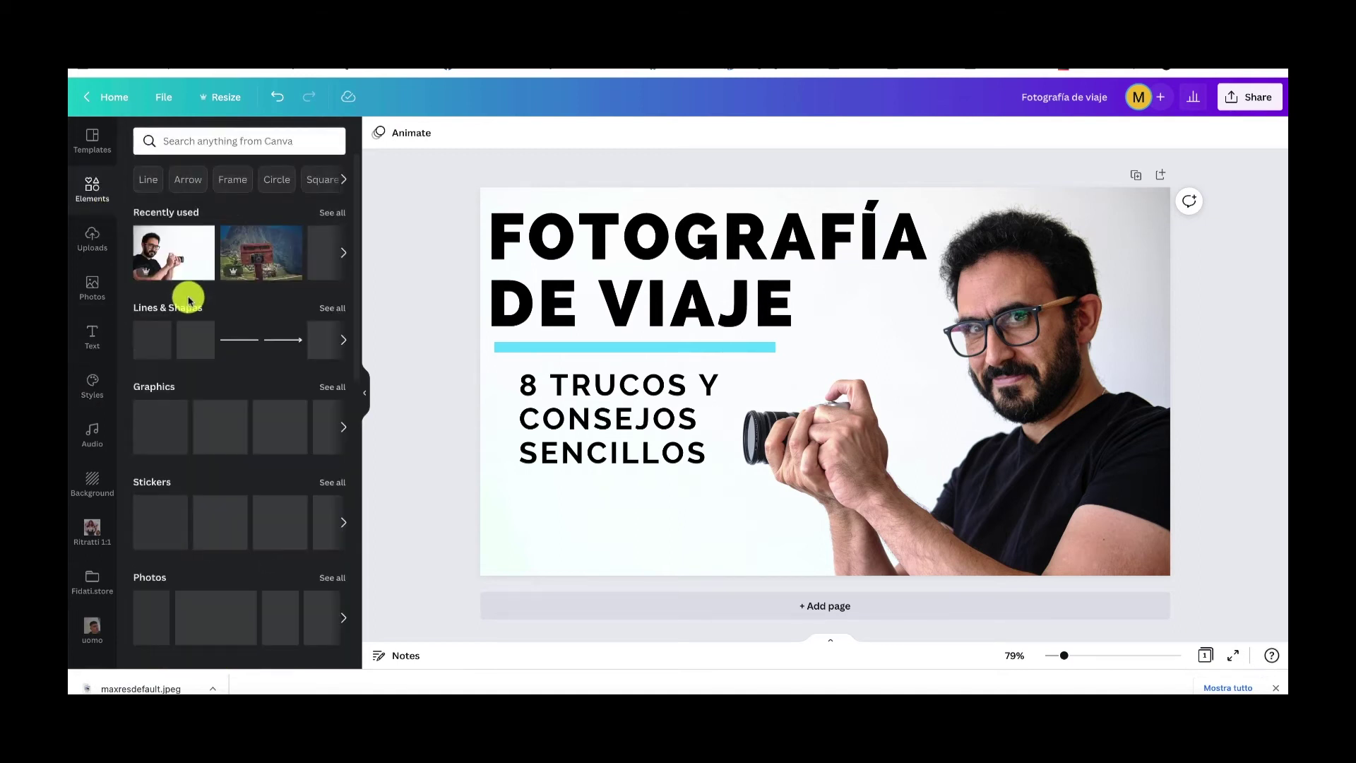
{"action": "left_click", "coordinate": [236, 145]}
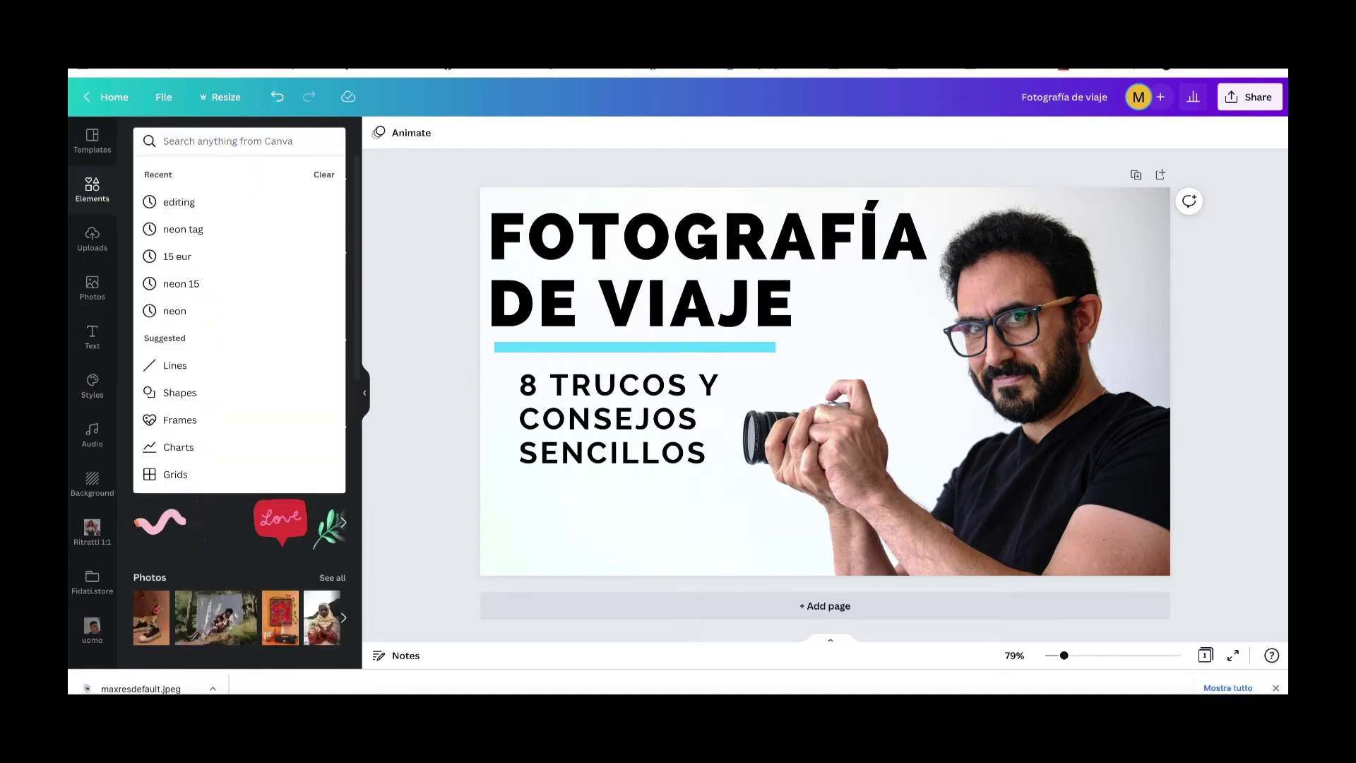
{"action": "type", "text": "foto"}
{"action": "key", "text": "Return"}
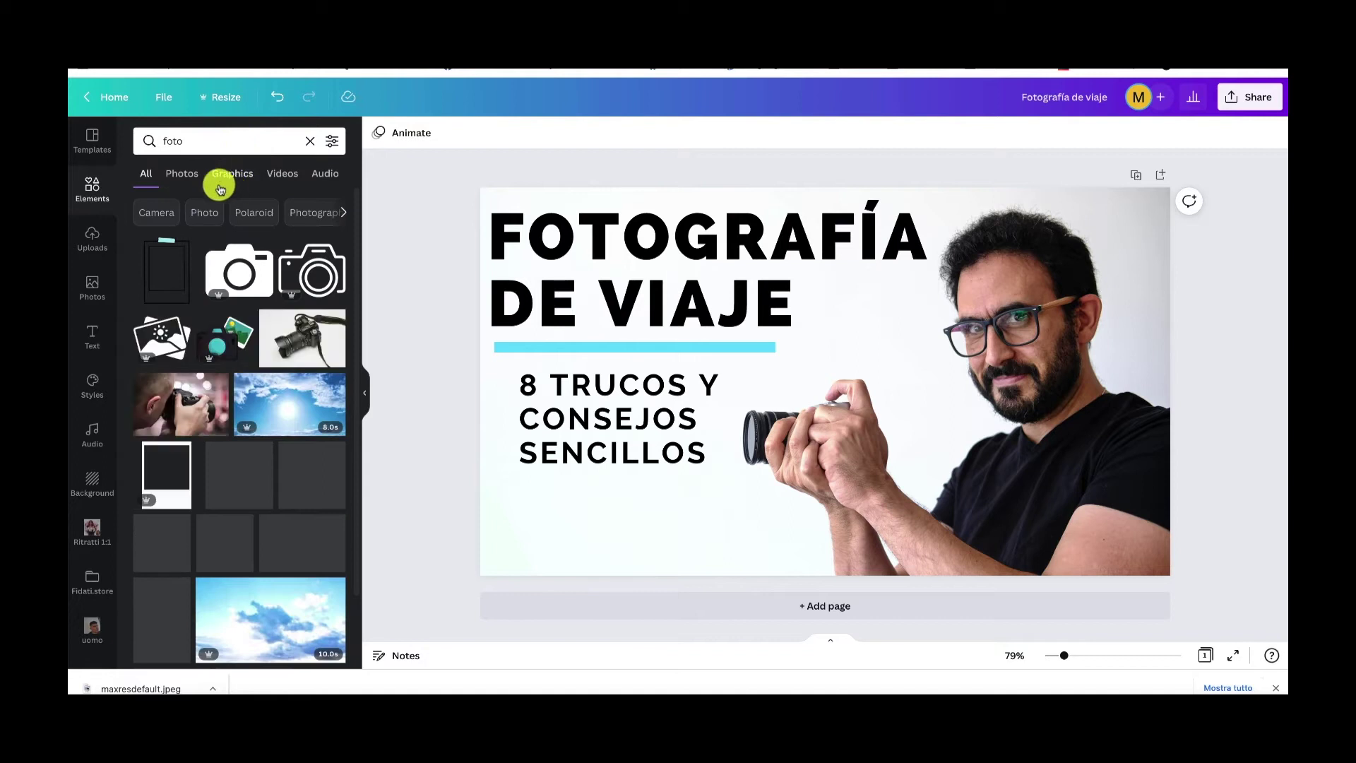
{"action": "left_click", "coordinate": [236, 178]}
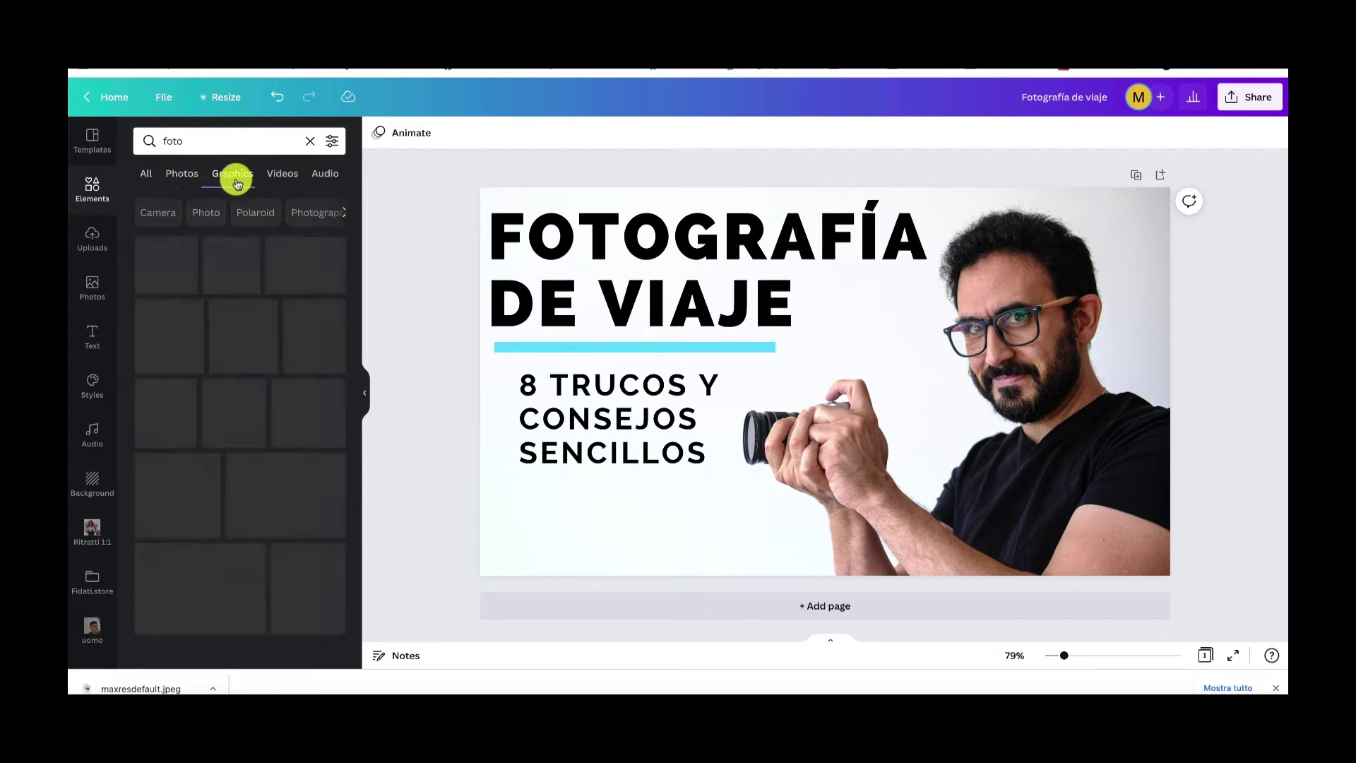
{"action": "scroll", "coordinate": [204, 352], "scroll_direction": "down", "scroll_amount": 1}
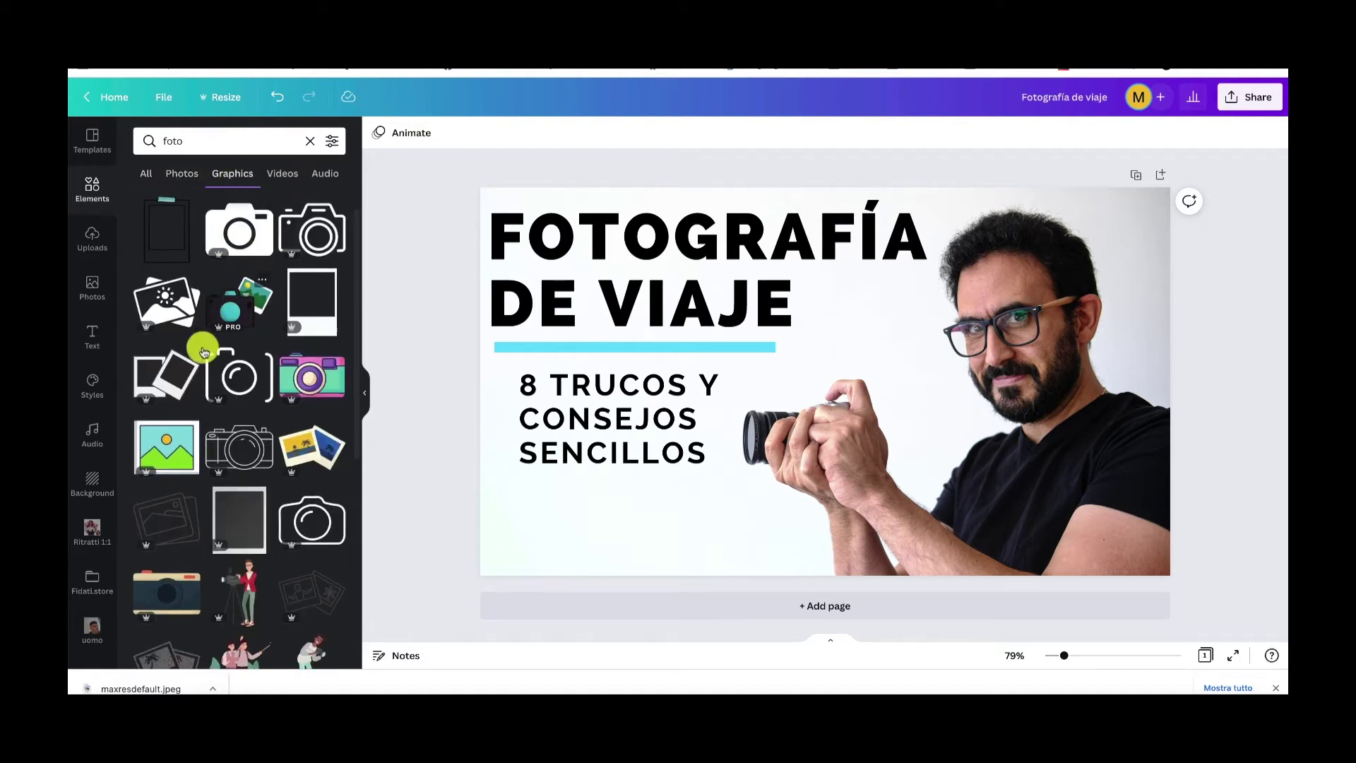
- Add the graphic of two overlapping black-filled polaroids, shrink it, and place it below the subtitle
{"action": "left_click", "coordinate": [166, 374]}
{"action": "left_click_drag", "start_coordinate": [840, 408], "coordinate": [655, 491]}
{"action": "left_click_drag", "start_coordinate": [745, 407], "coordinate": [627, 505]}
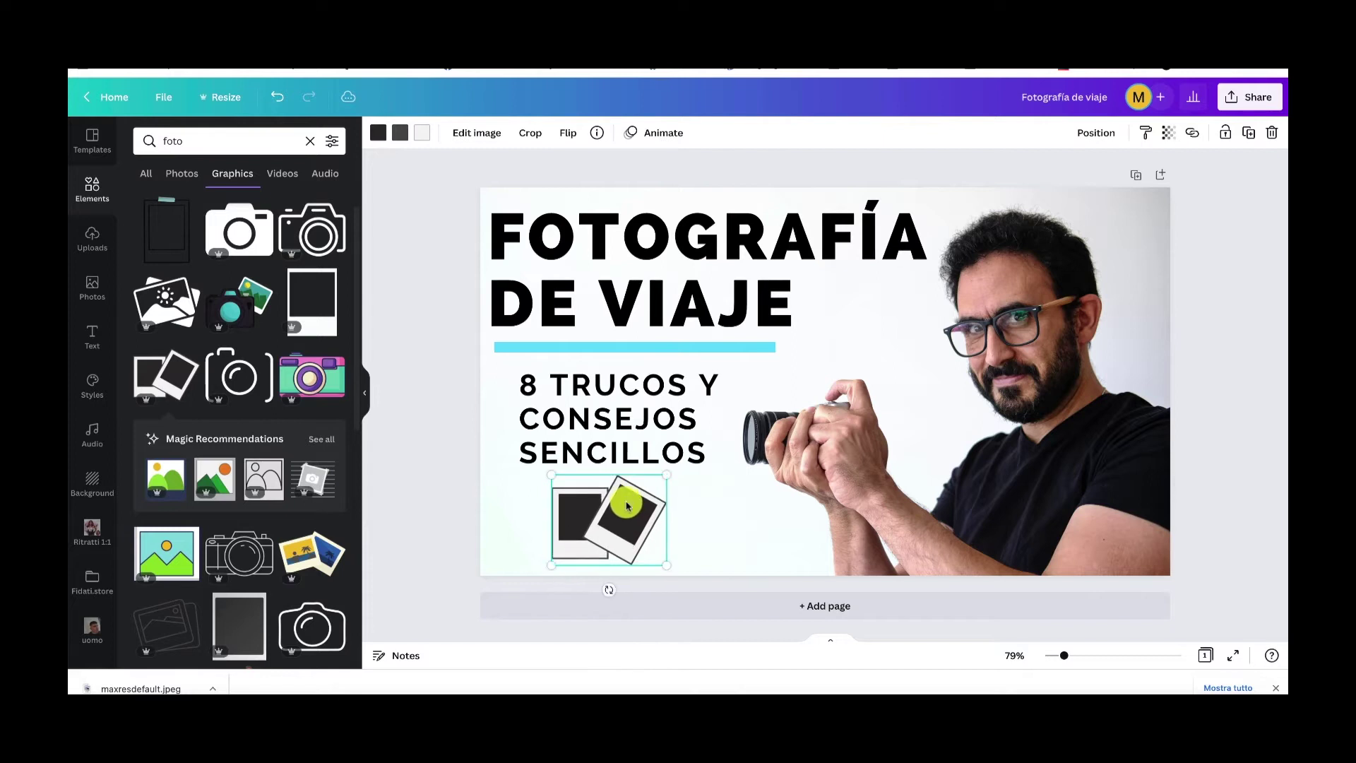
{"action": "left_click", "coordinate": [438, 445]}
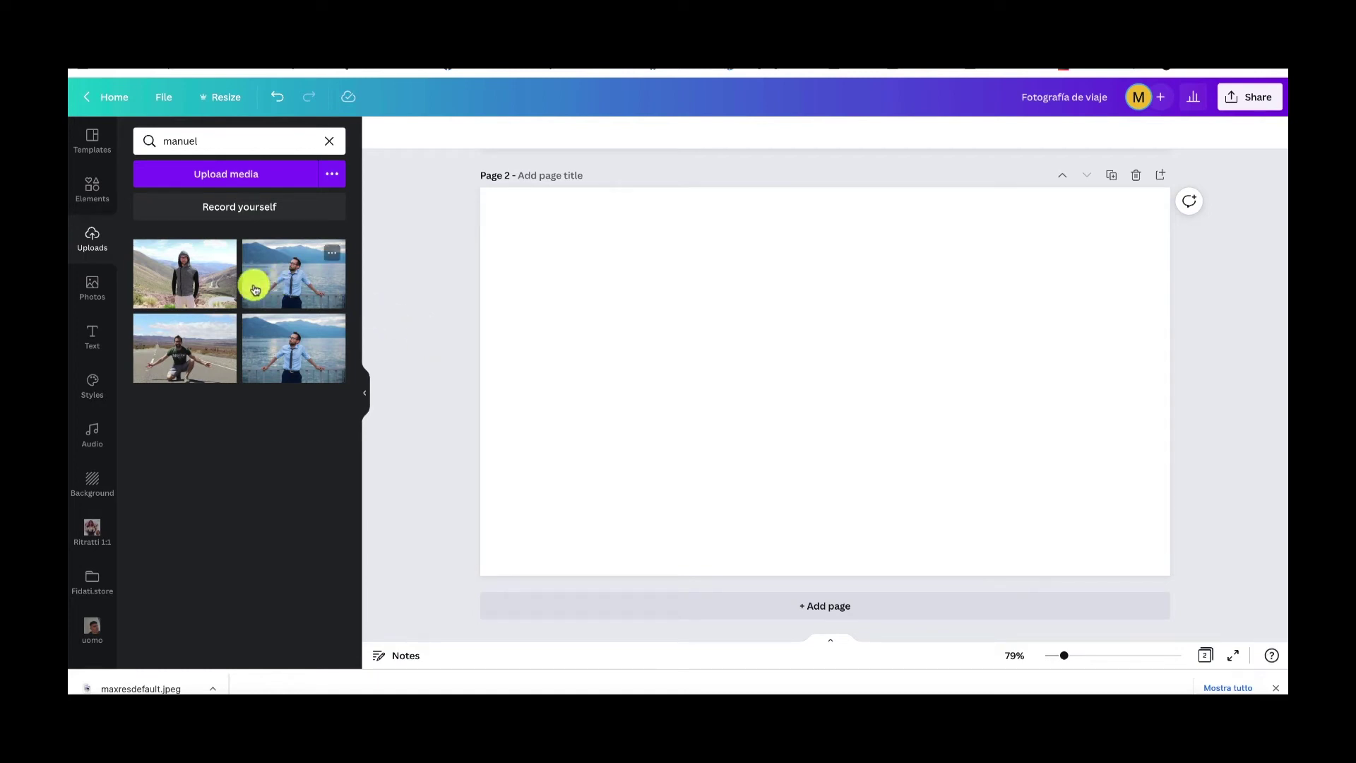
- Insert the uploaded photo of the hooded man in the mountains on page 2 and enlarge it to cover the whole page
{"action": "left_click", "coordinate": [185, 283]}
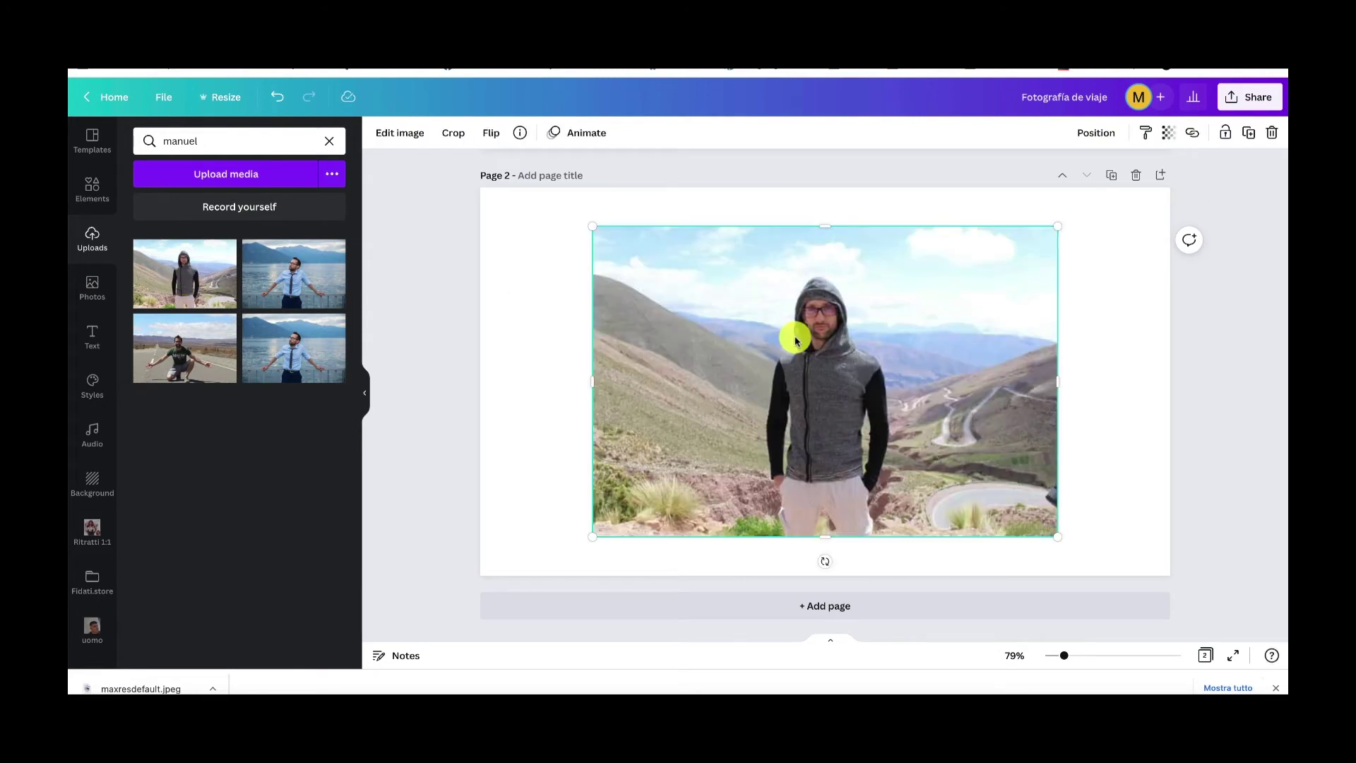
{"action": "left_click_drag", "start_coordinate": [823, 357], "coordinate": [711, 320]}
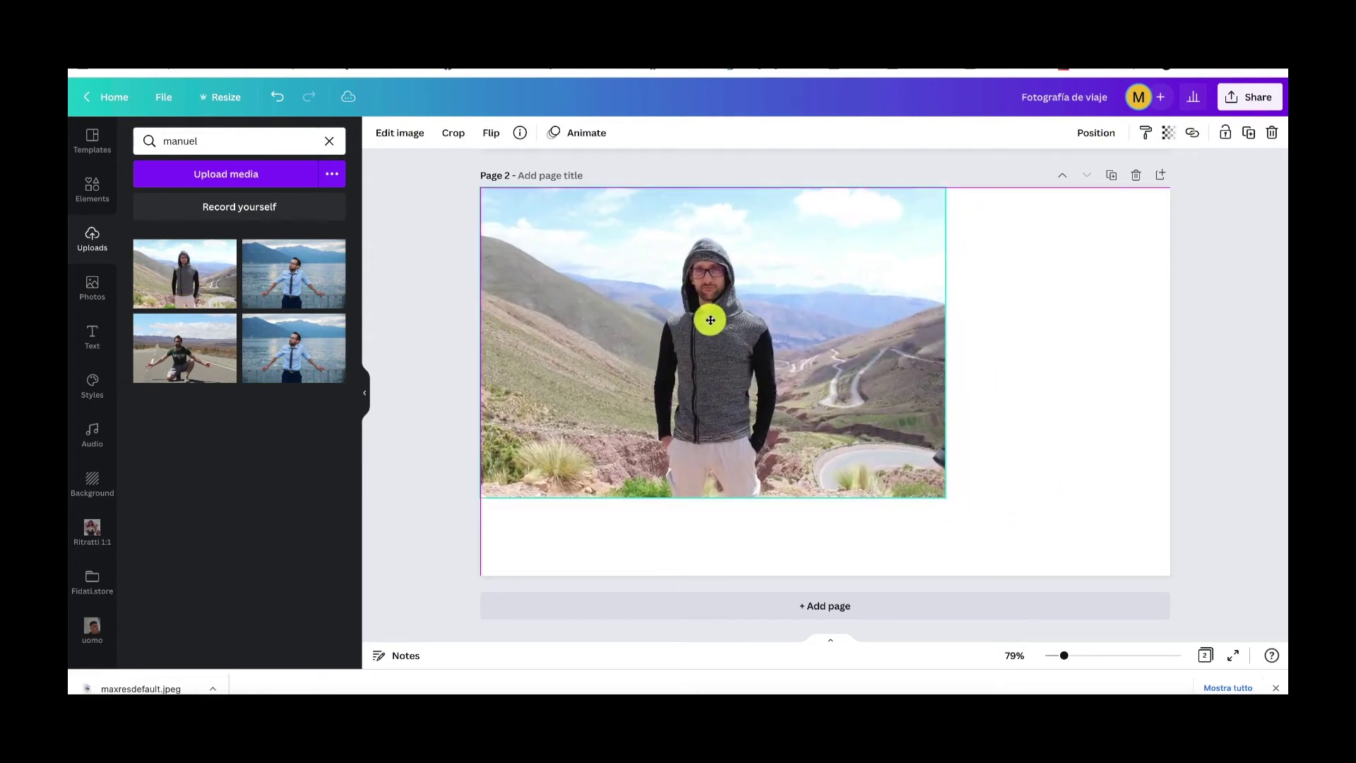
{"action": "left_click_drag", "start_coordinate": [945, 496], "coordinate": [1049, 583]}
{"action": "left_click_drag", "start_coordinate": [1056, 384], "coordinate": [1170, 384]}
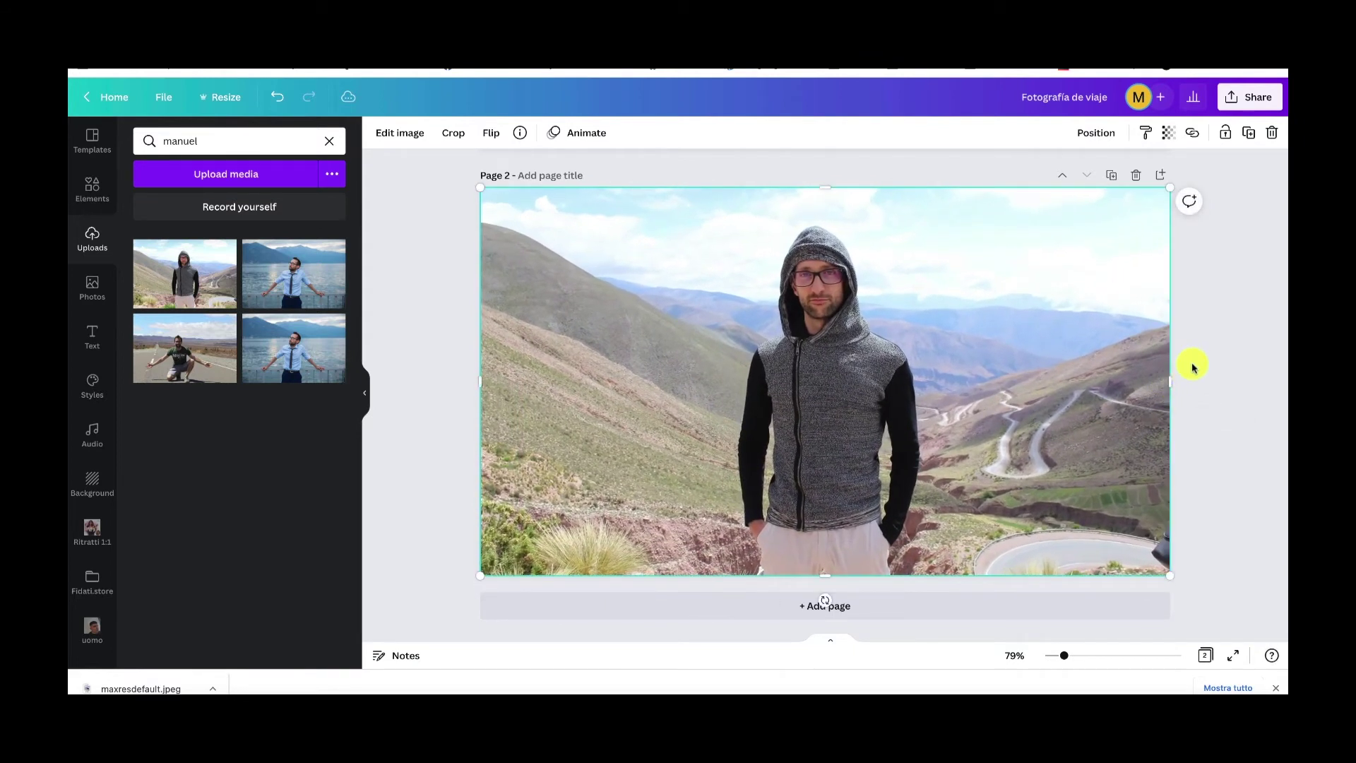
{"action": "left_click", "coordinate": [1192, 368]}
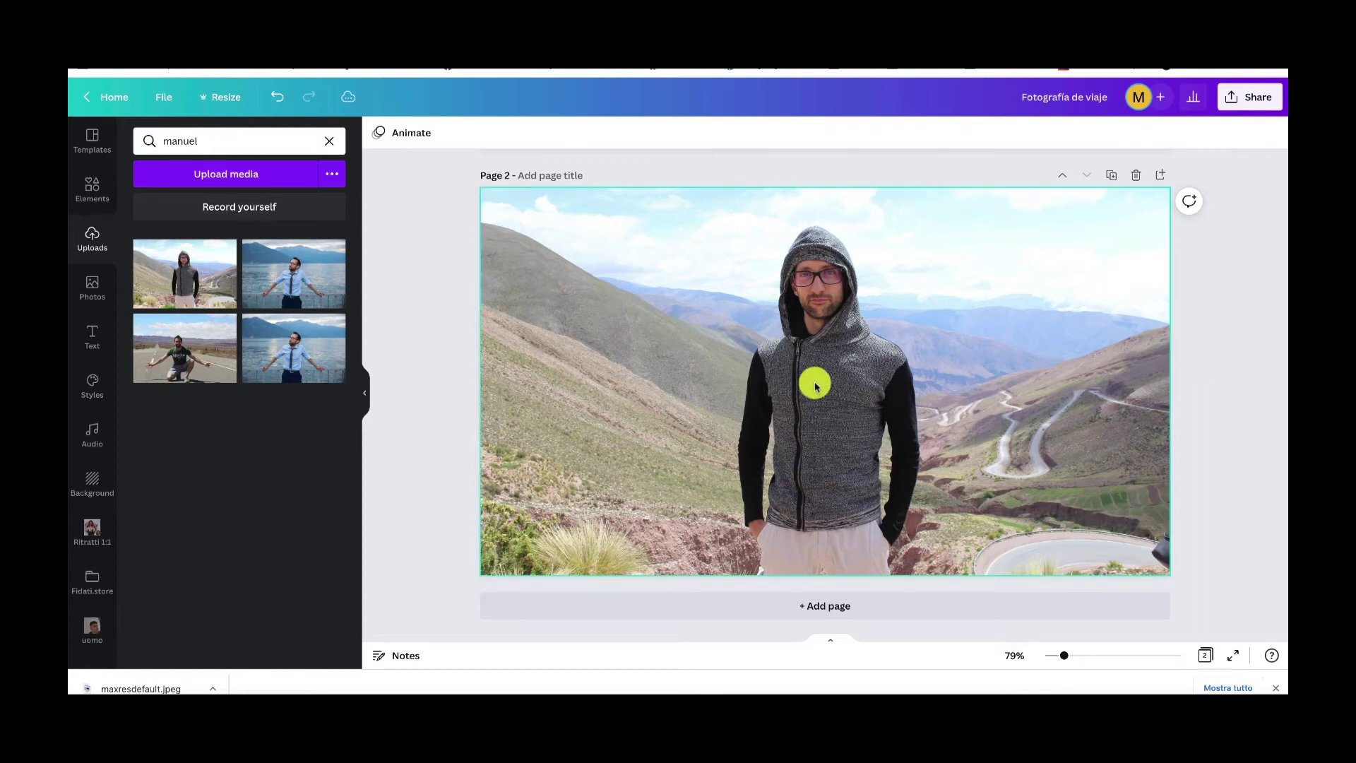
- Detach the hooded man's photo from the background of page 2
{"action": "left_click", "coordinate": [581, 498]}
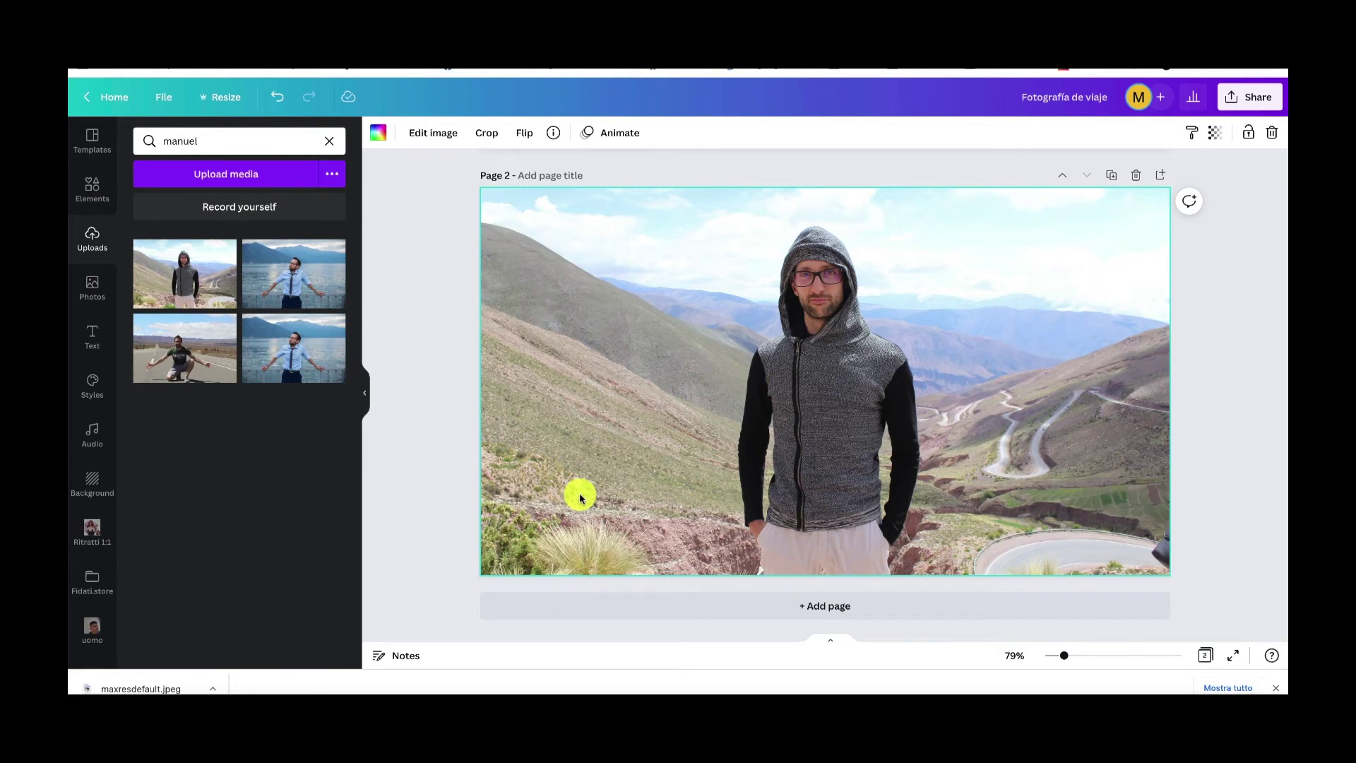
{"action": "right_click", "coordinate": [581, 498]}
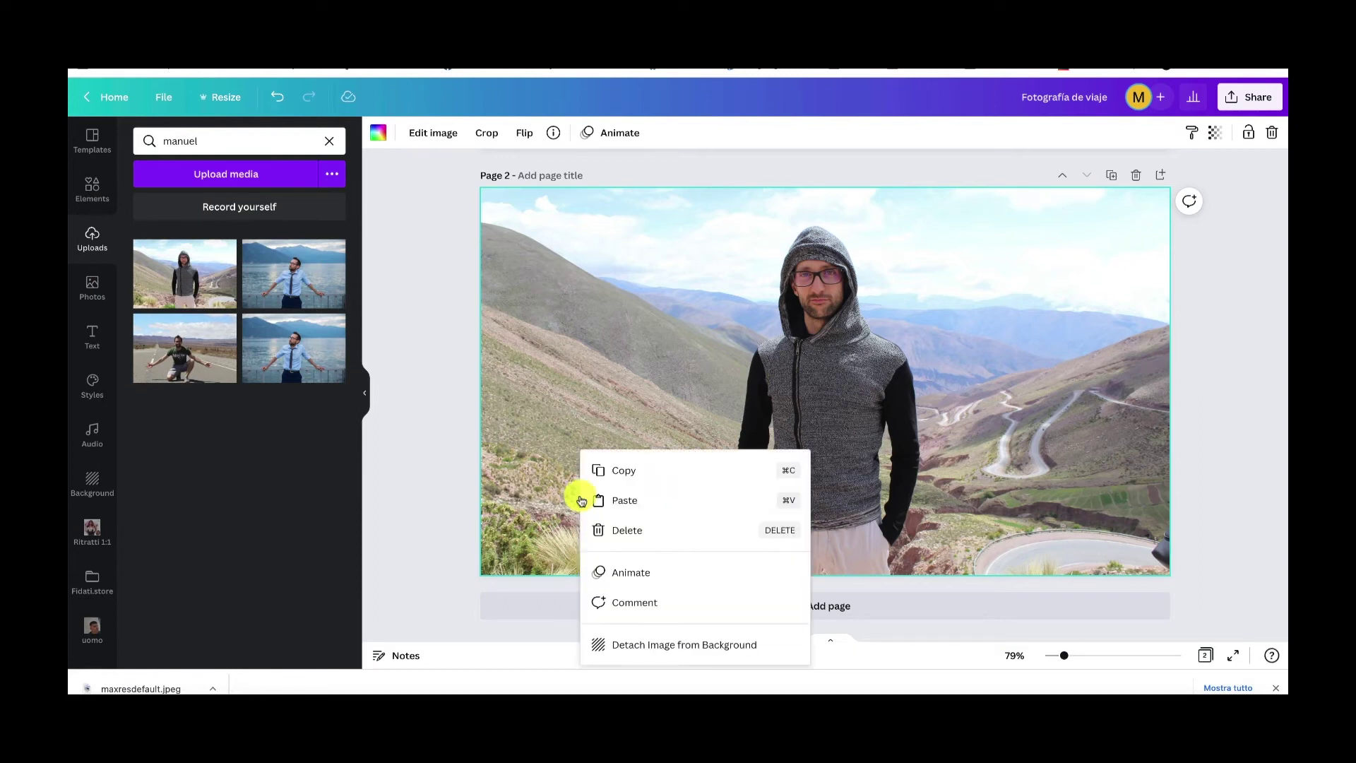
{"action": "left_click", "coordinate": [443, 486]}
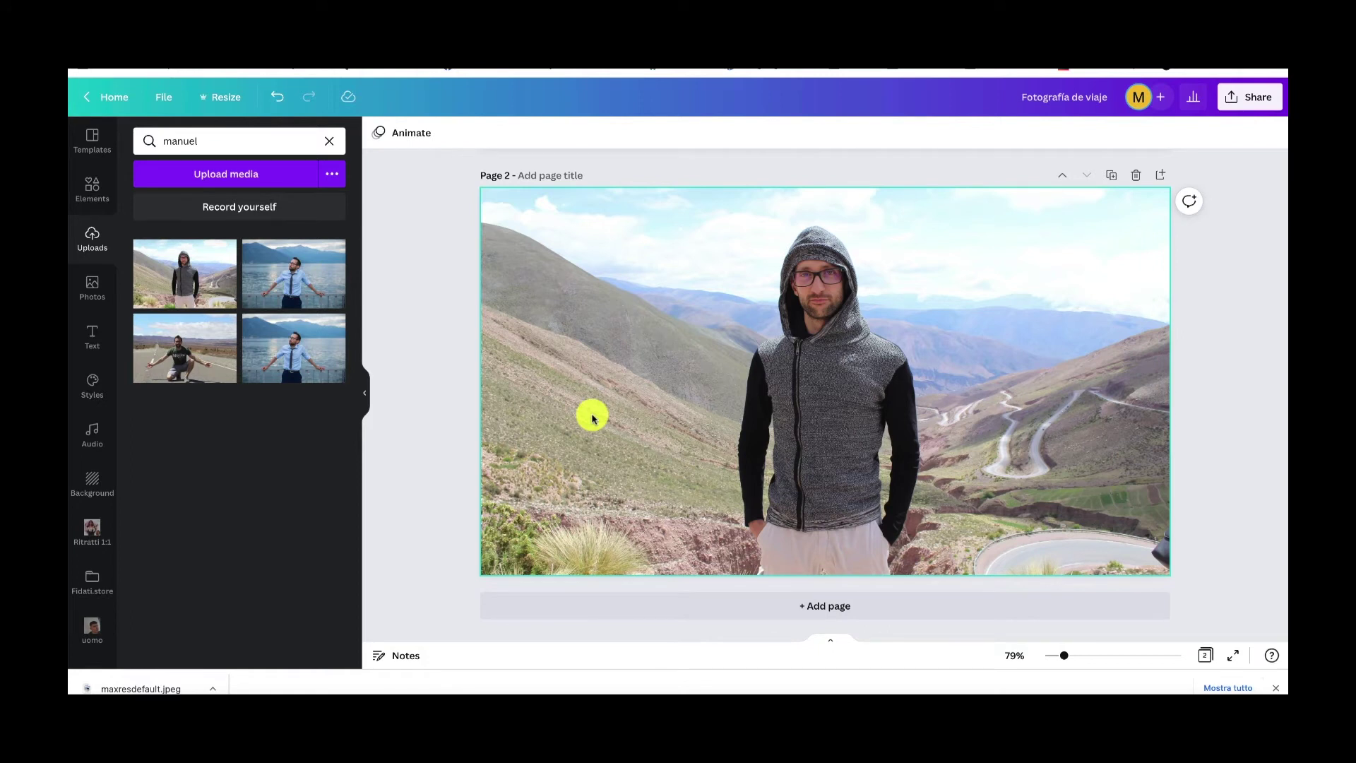
{"action": "left_click", "coordinate": [635, 413]}
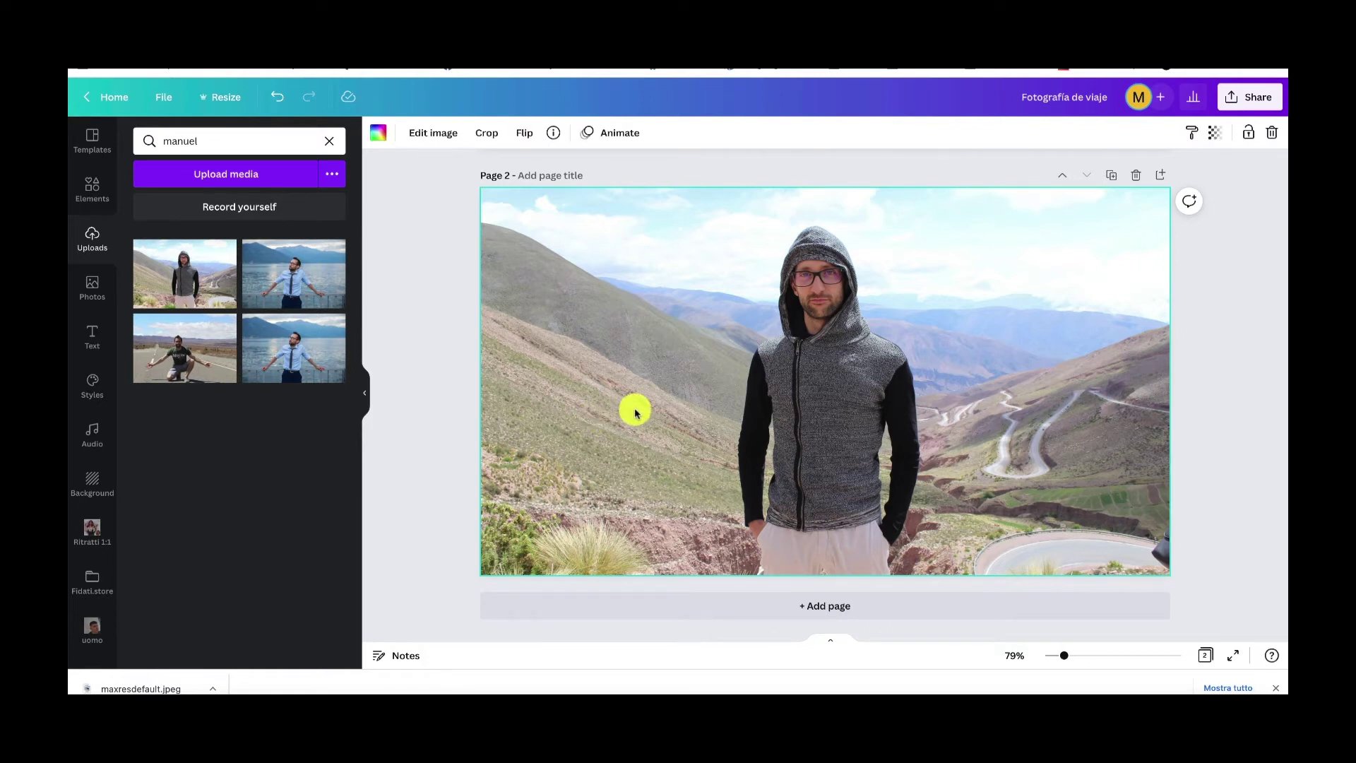
{"action": "right_click", "coordinate": [635, 412]}
{"action": "left_click", "coordinate": [690, 604]}
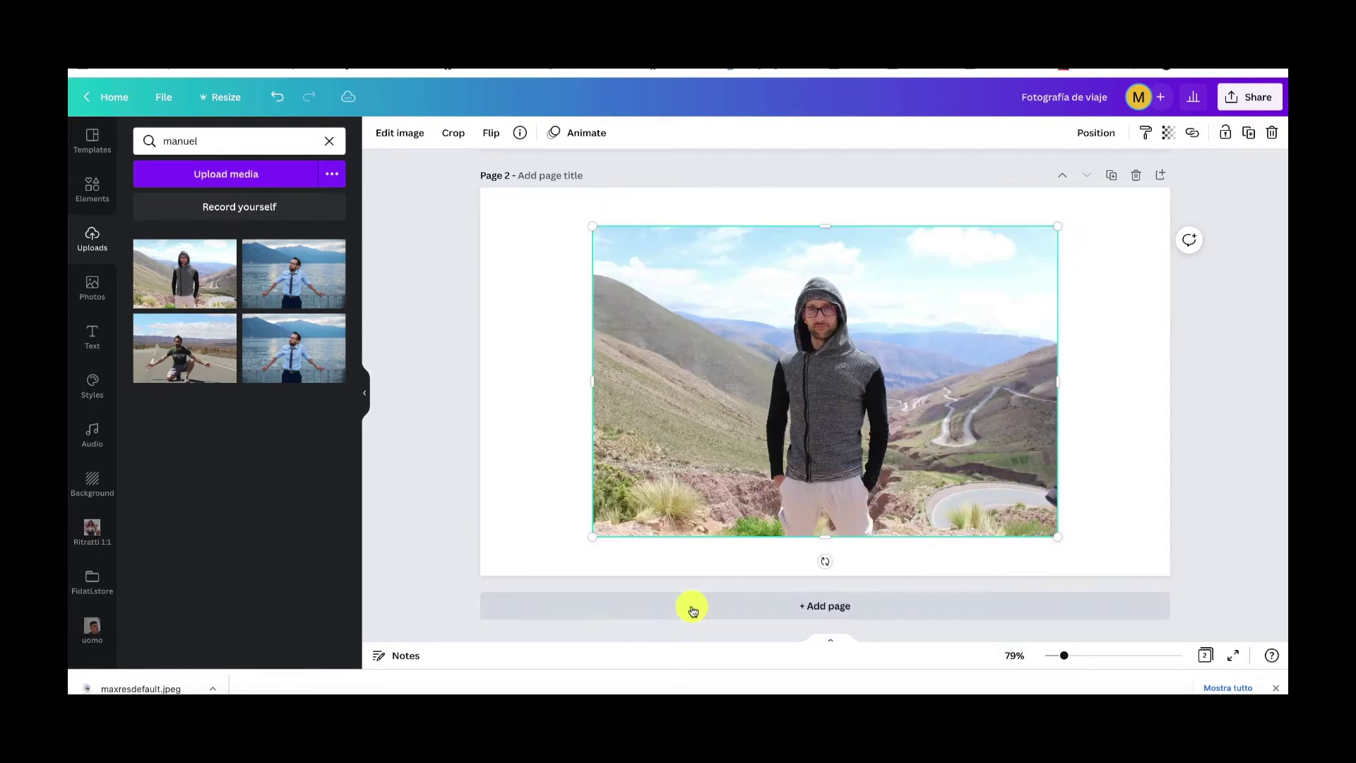
- Enlarge the detached photo to about 1,462 × 975, shift the man left of centre, and extend the photo to the page's right edge
{"action": "left_click_drag", "start_coordinate": [719, 395], "coordinate": [807, 366]}
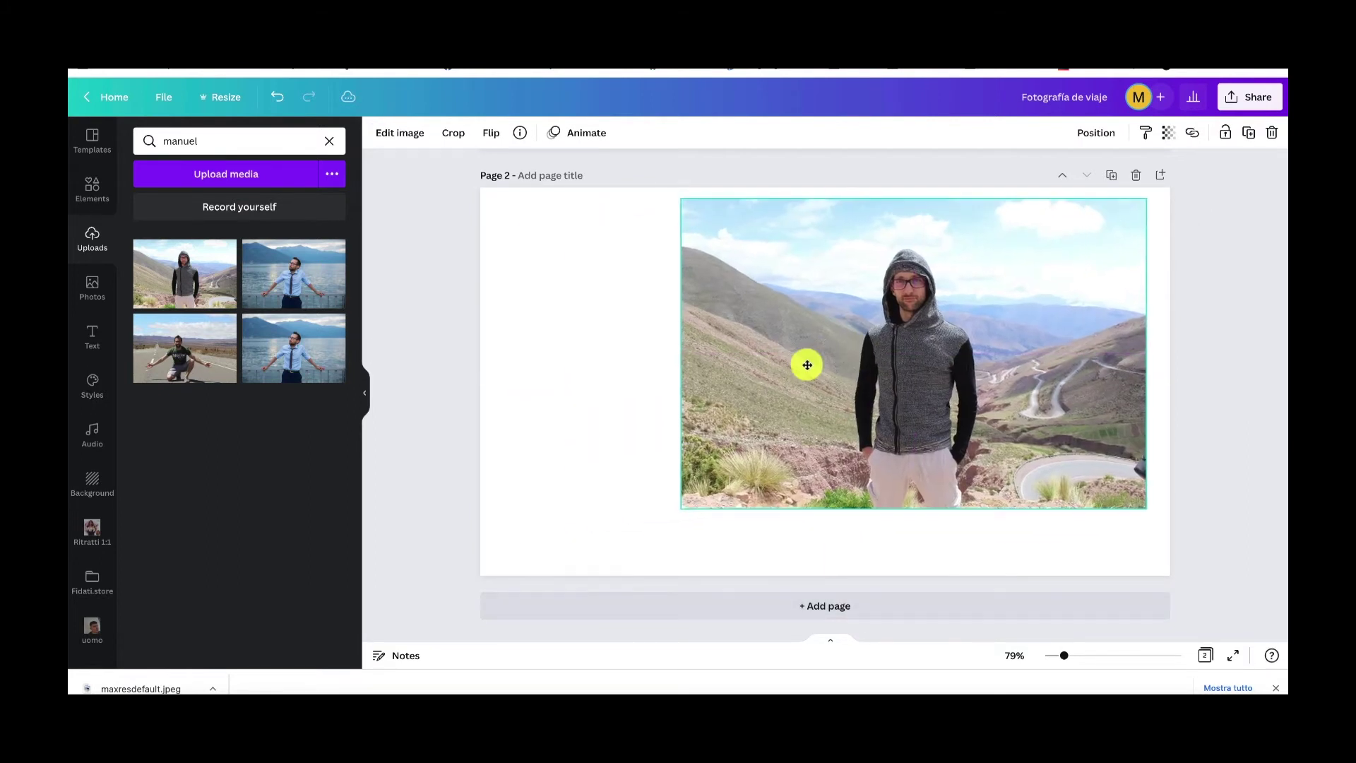
{"action": "left_click_drag", "start_coordinate": [686, 502], "coordinate": [336, 676]}
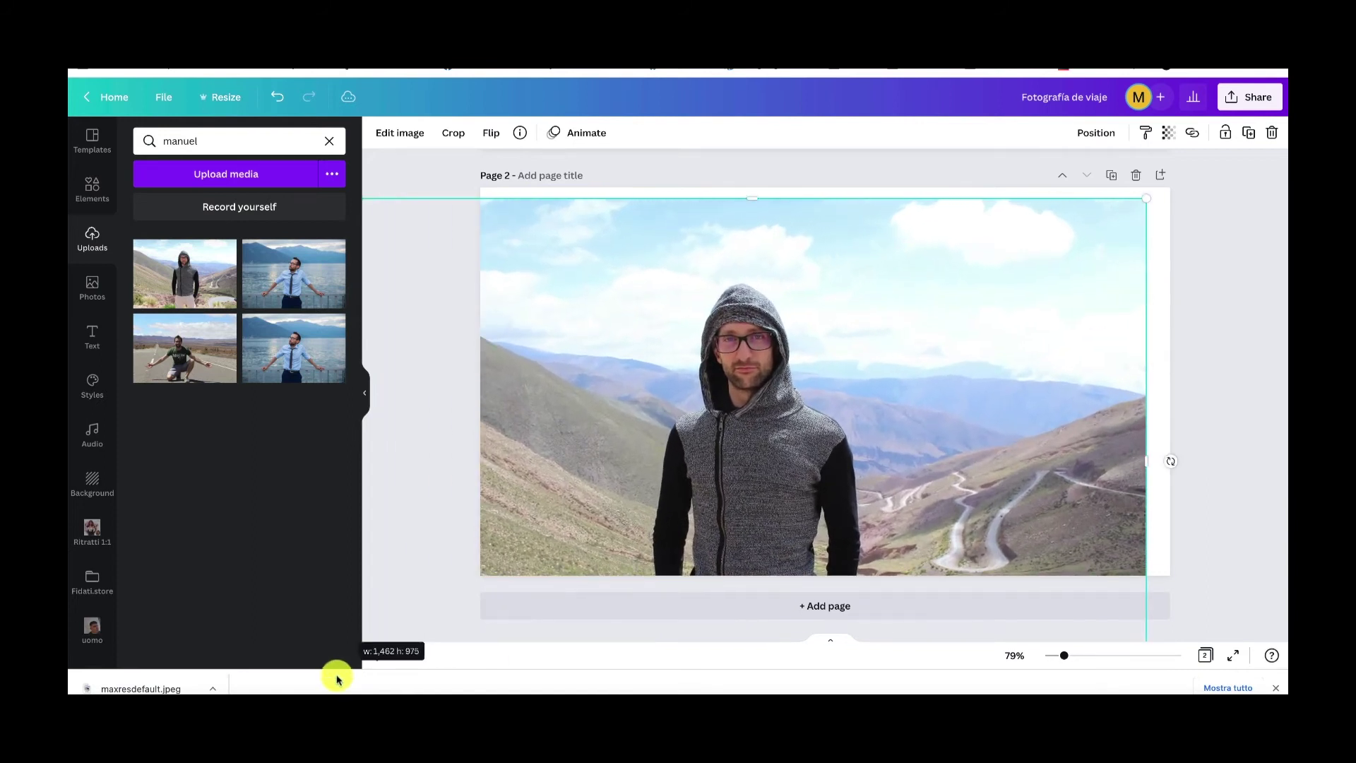
{"action": "left_click_drag", "start_coordinate": [672, 475], "coordinate": [556, 391]}
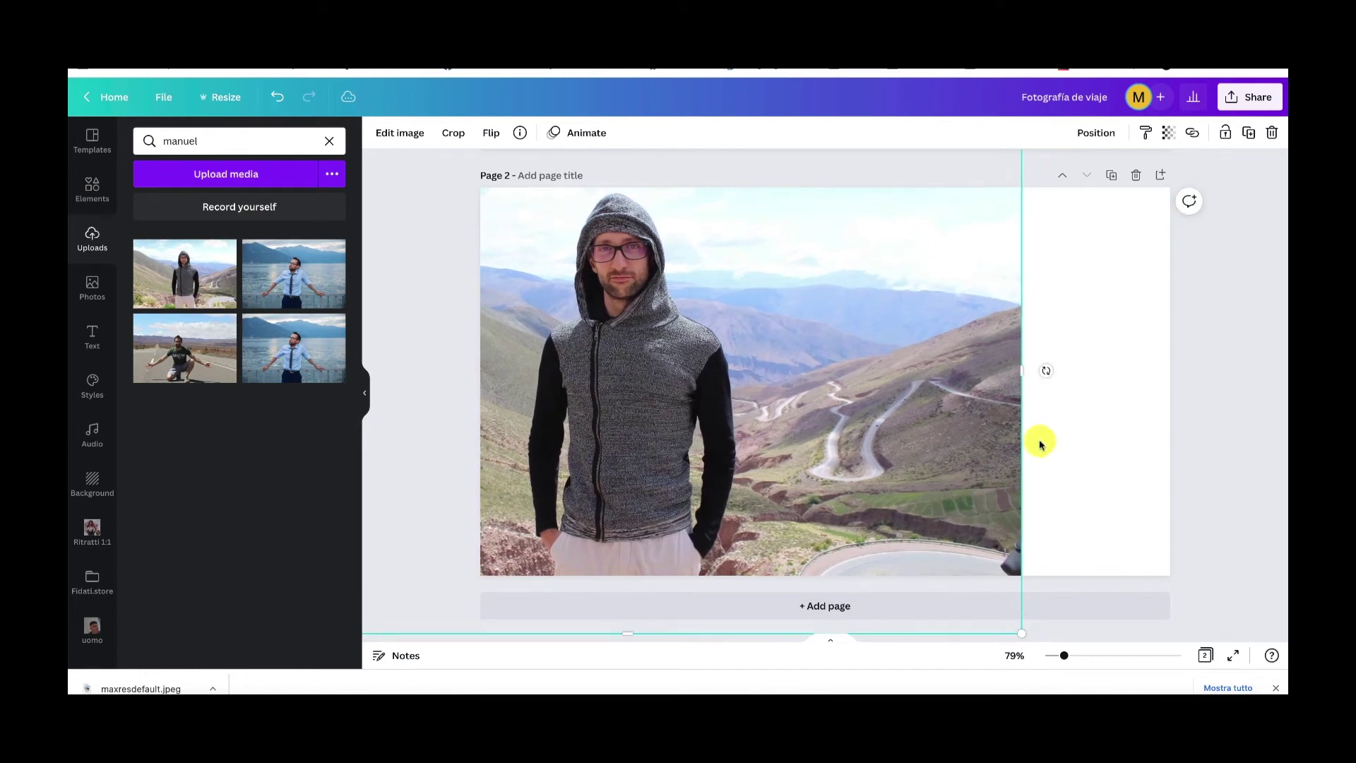
{"action": "left_click_drag", "start_coordinate": [1020, 373], "coordinate": [1168, 366]}
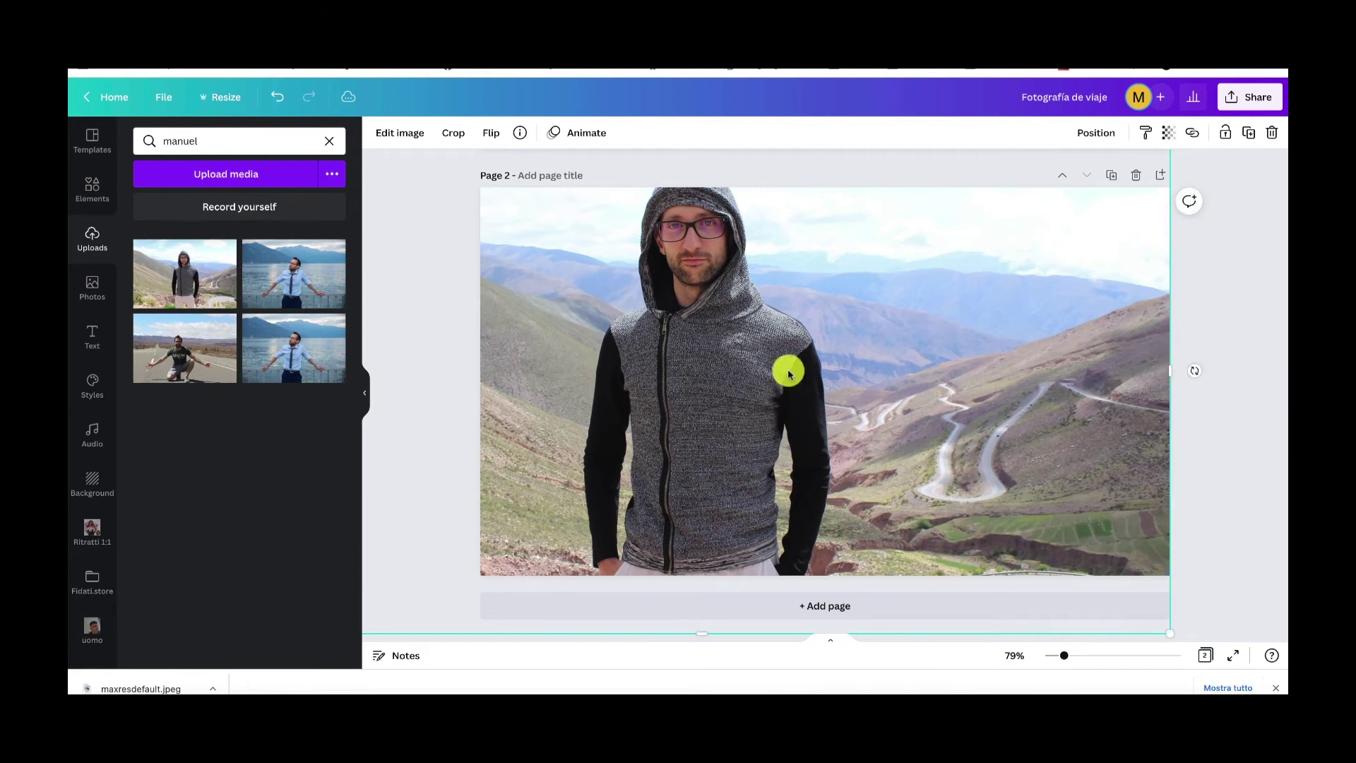
- Reposition the photo downward within its crop so the man's whole hood fits inside the page
{"action": "double_click", "coordinate": [767, 369]}
{"action": "left_click_drag", "start_coordinate": [722, 352], "coordinate": [721, 409]}
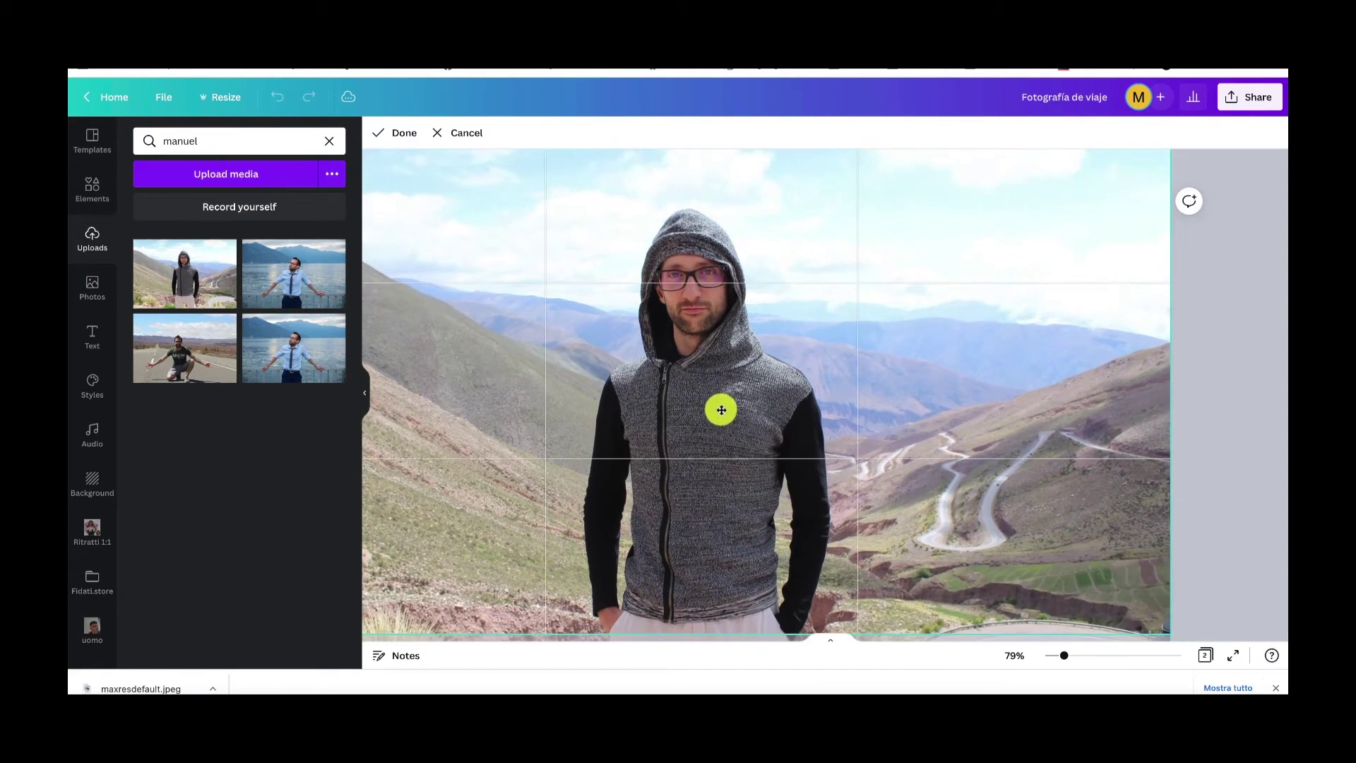
{"action": "left_click", "coordinate": [1215, 376]}
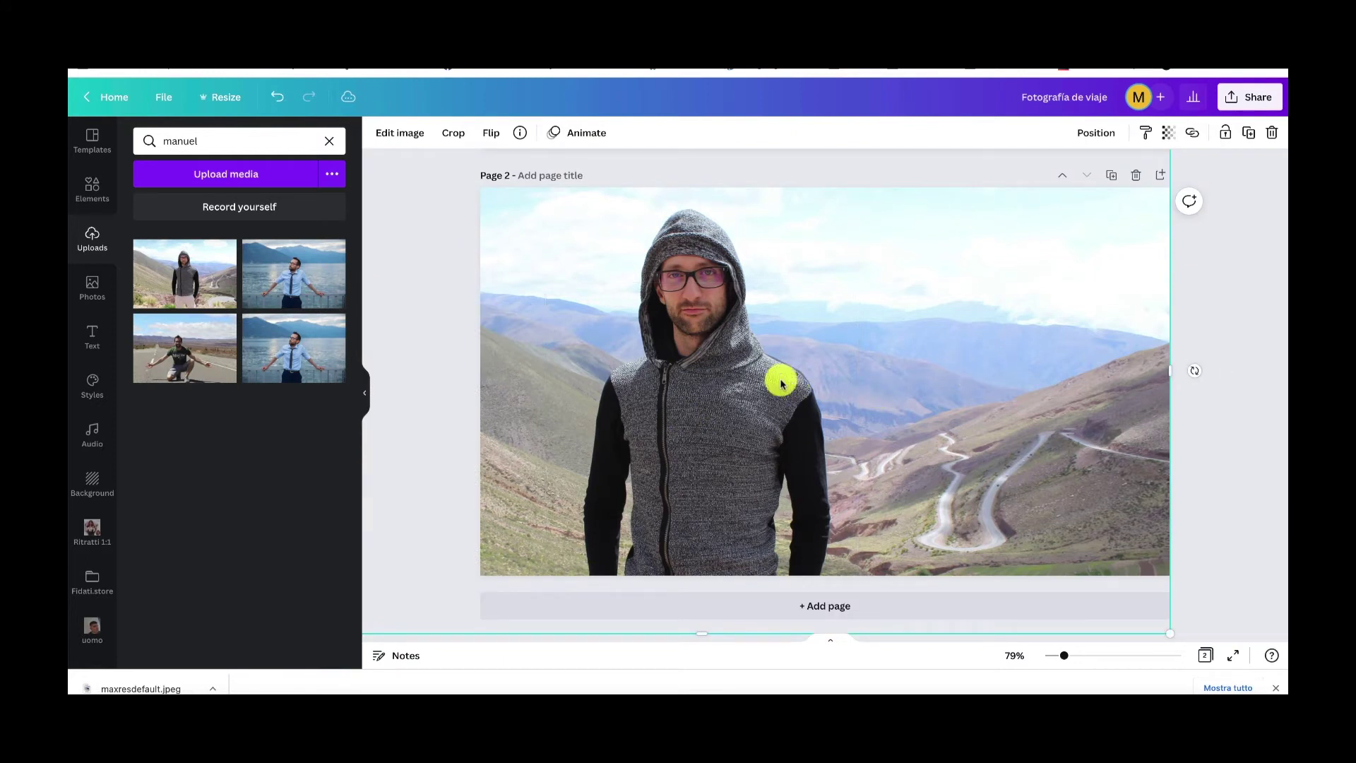
- Add the heading "5 TRUCCHI CHE HO IMPARATO IN ARGENTINA" and narrow its box to about 714 wide, wrapping onto three lines
{"action": "left_click", "coordinate": [91, 330]}
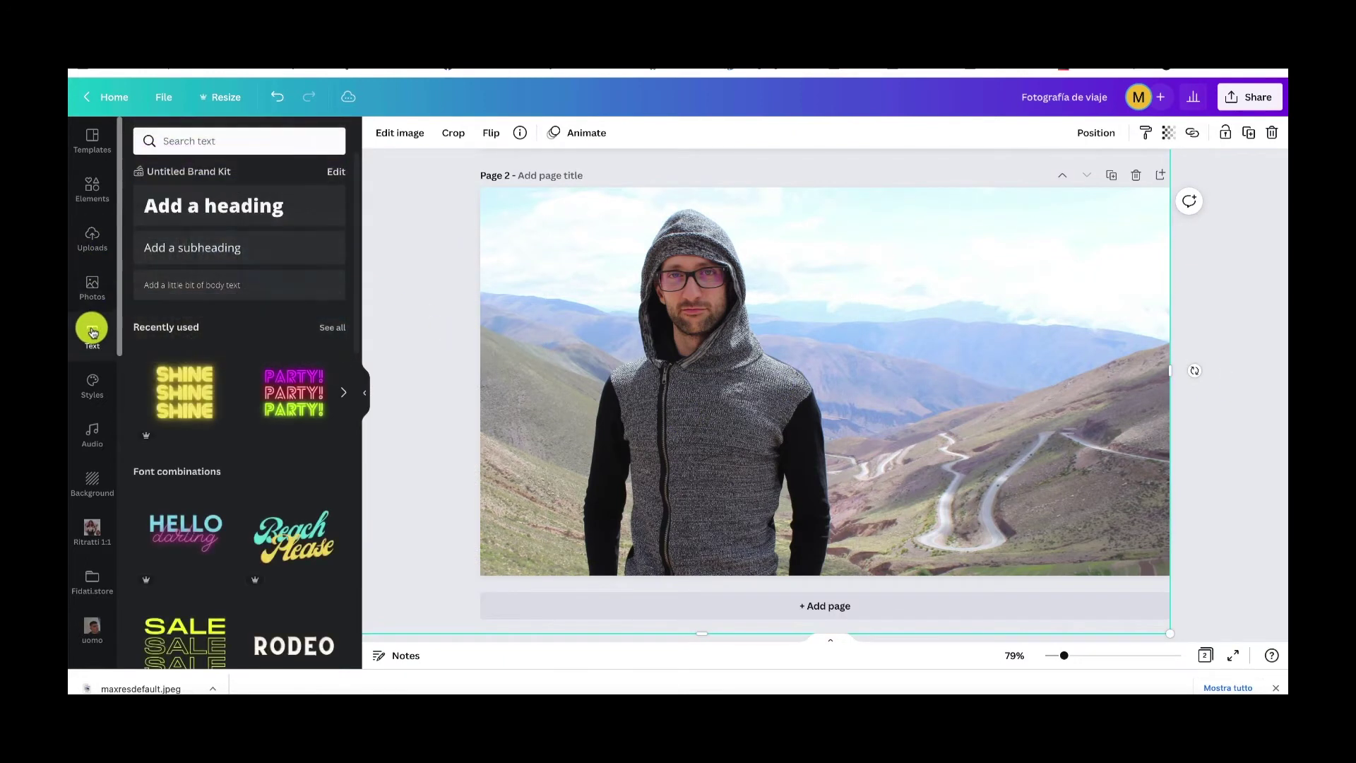
{"action": "left_click", "coordinate": [222, 203]}
{"action": "double_click", "coordinate": [795, 376]}
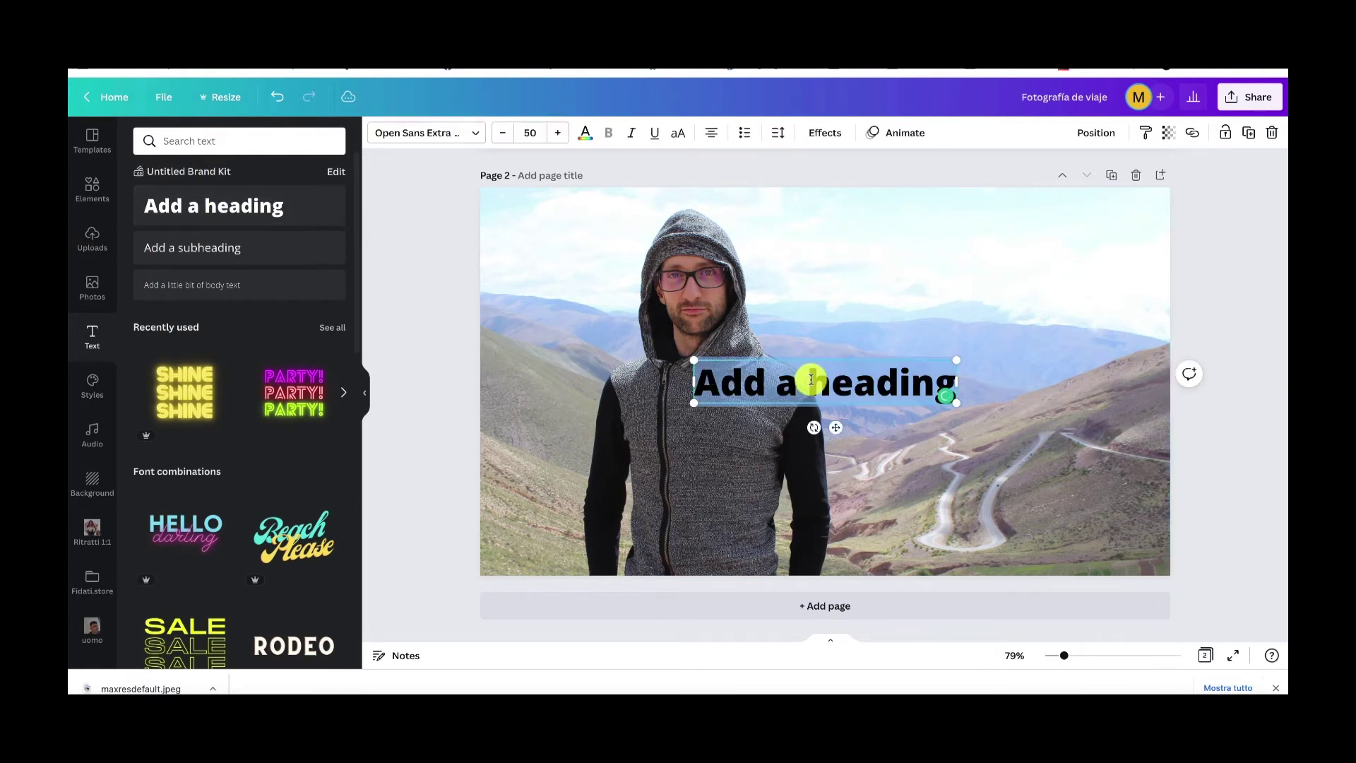
{"action": "type", "text": "5"}
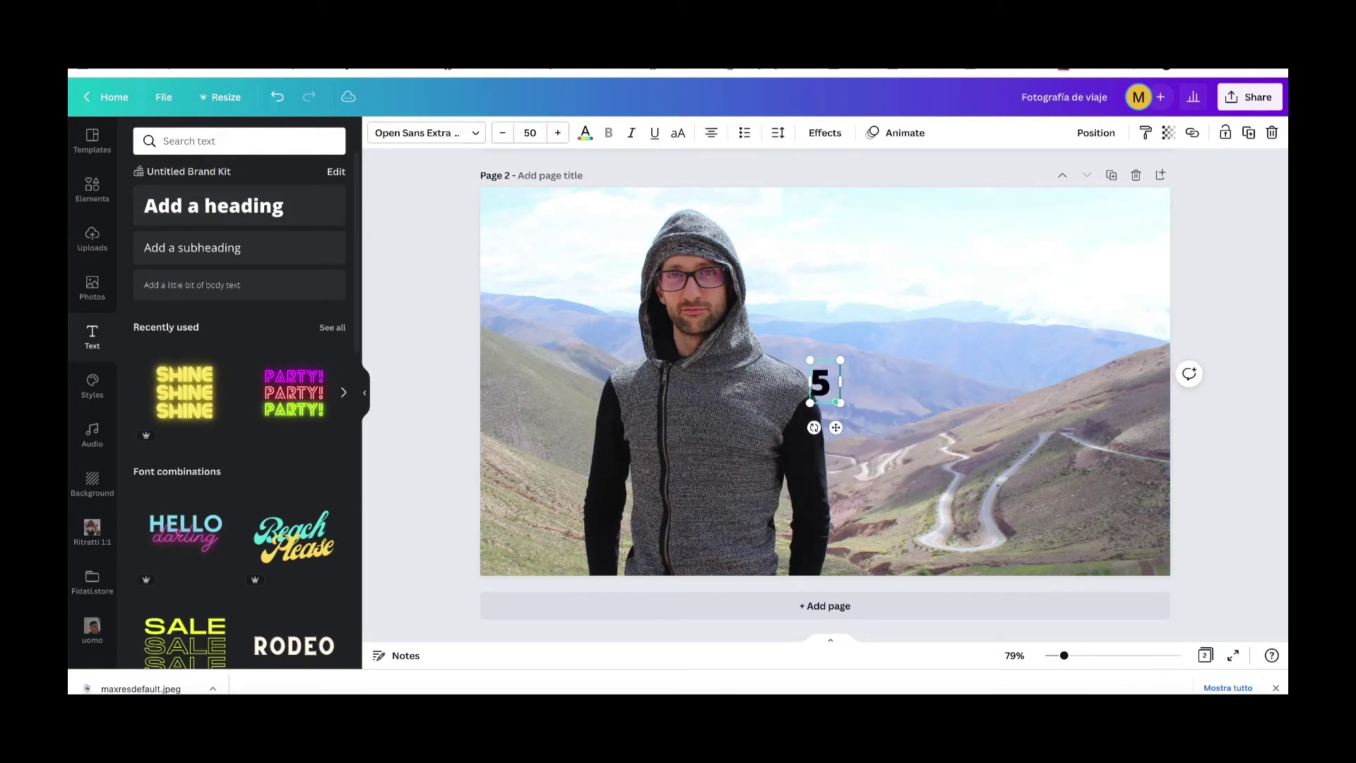
{"action": "type", "text": " TRUCCHI C"}
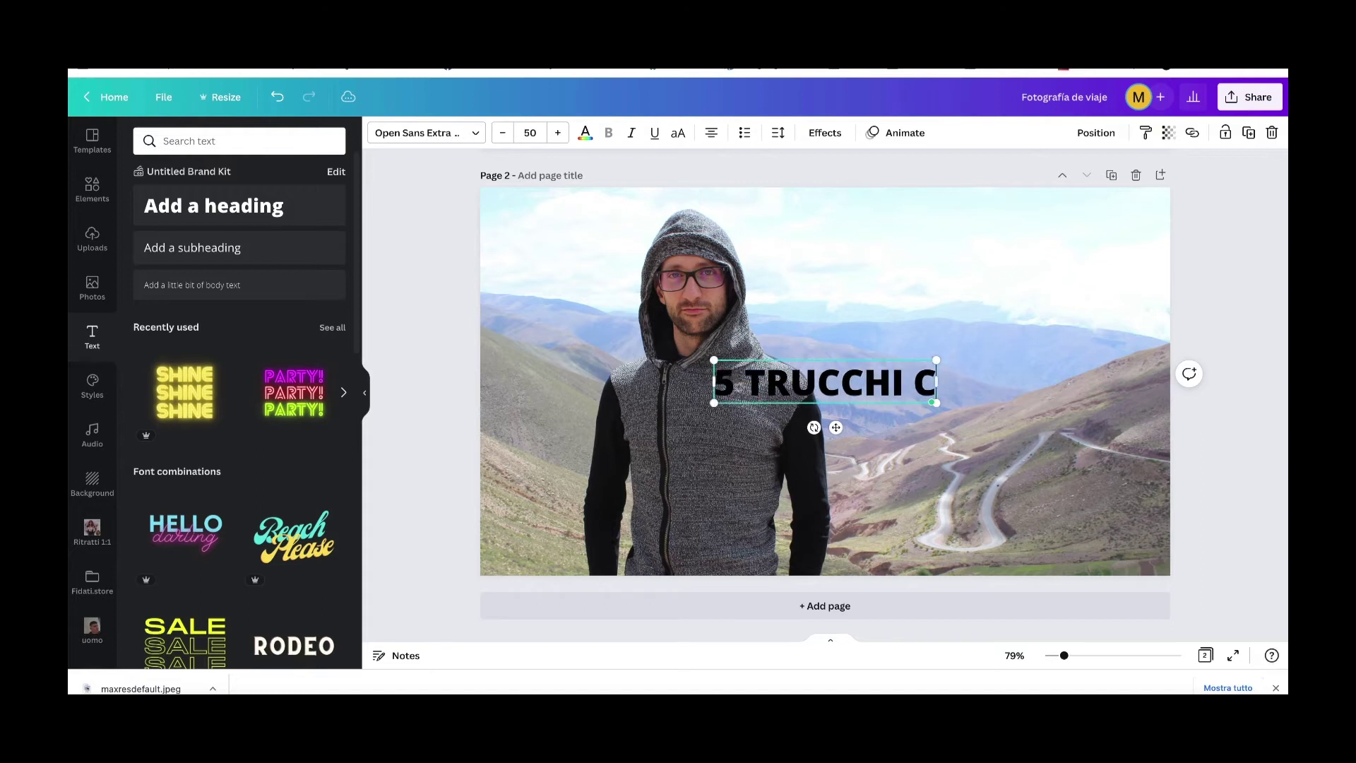
{"action": "type", "text": "HE HO IMPARATO IN ARGE"}
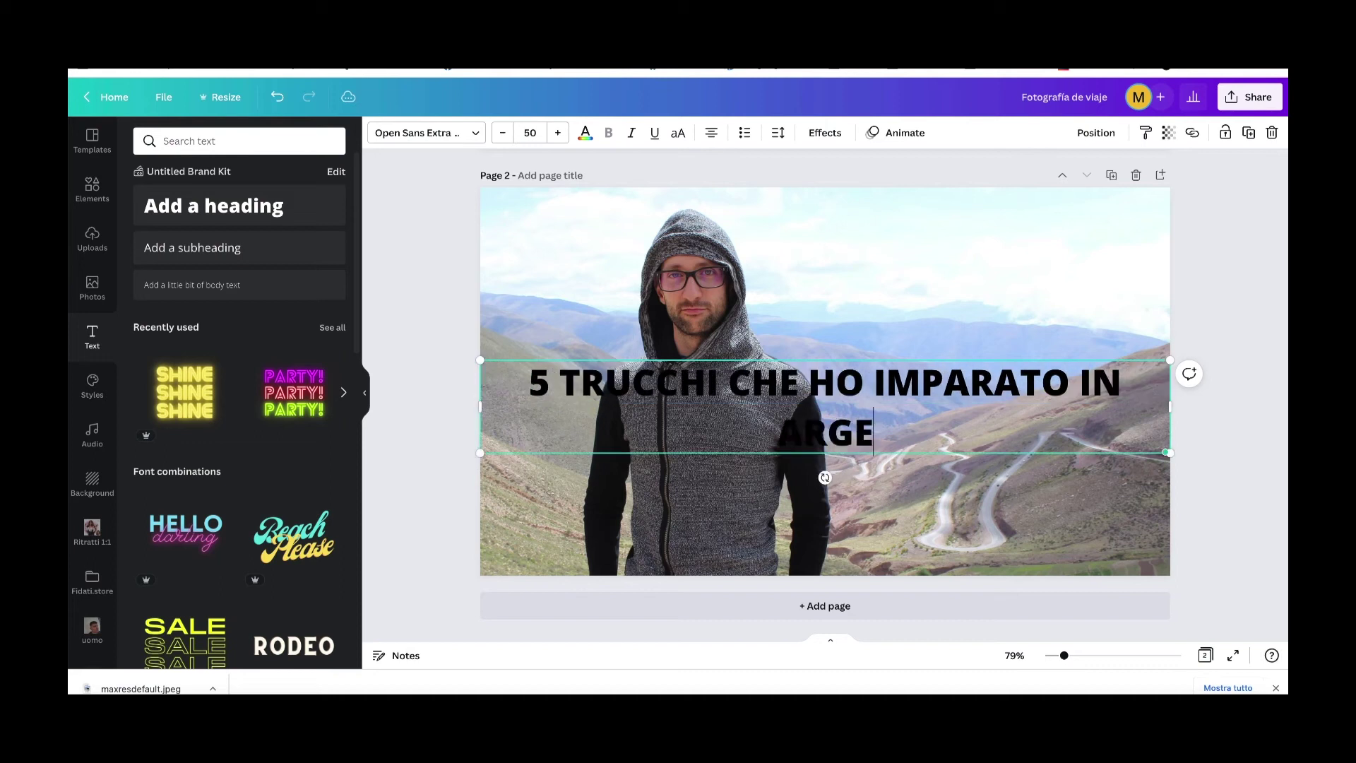
{"action": "type", "text": "NTINA"}
{"action": "left_click_drag", "start_coordinate": [1171, 407], "coordinate": [865, 424]}
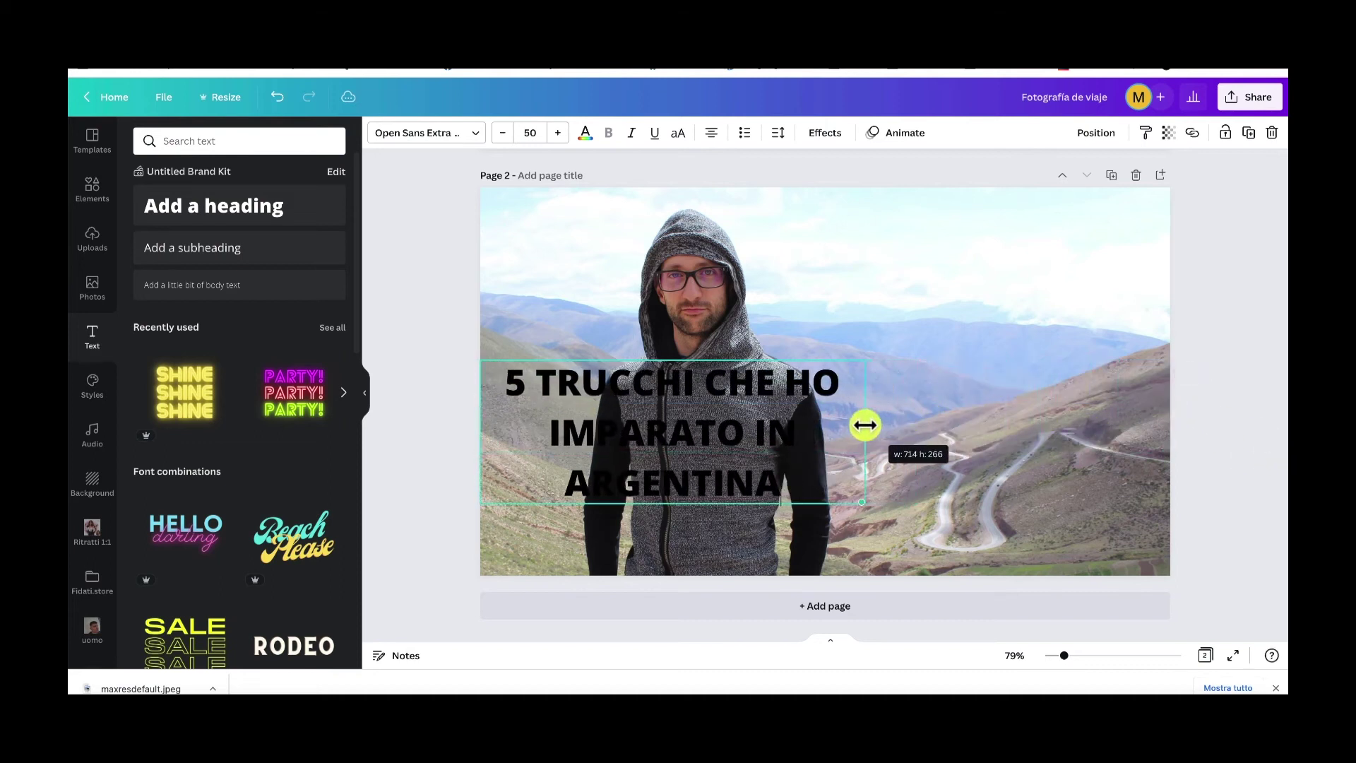
- Move the heading into the sky area at the upper right of page 2, beside the man's head
{"action": "left_click", "coordinate": [845, 297]}
{"action": "left_click_drag", "start_coordinate": [772, 382], "coordinate": [1067, 235]}
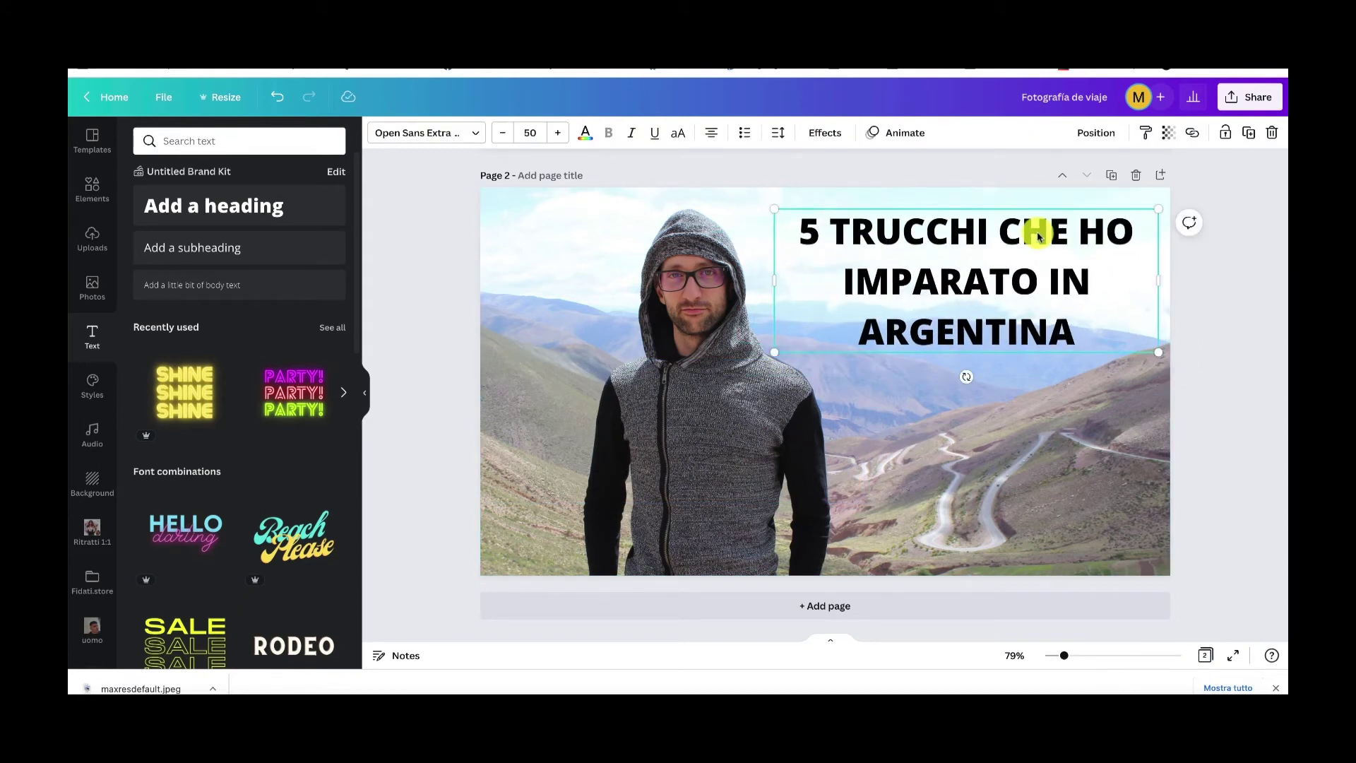
- Try several text colours on the heading, including blue, dark gray, purple and orange, and return it to black
{"action": "left_click", "coordinate": [589, 145]}
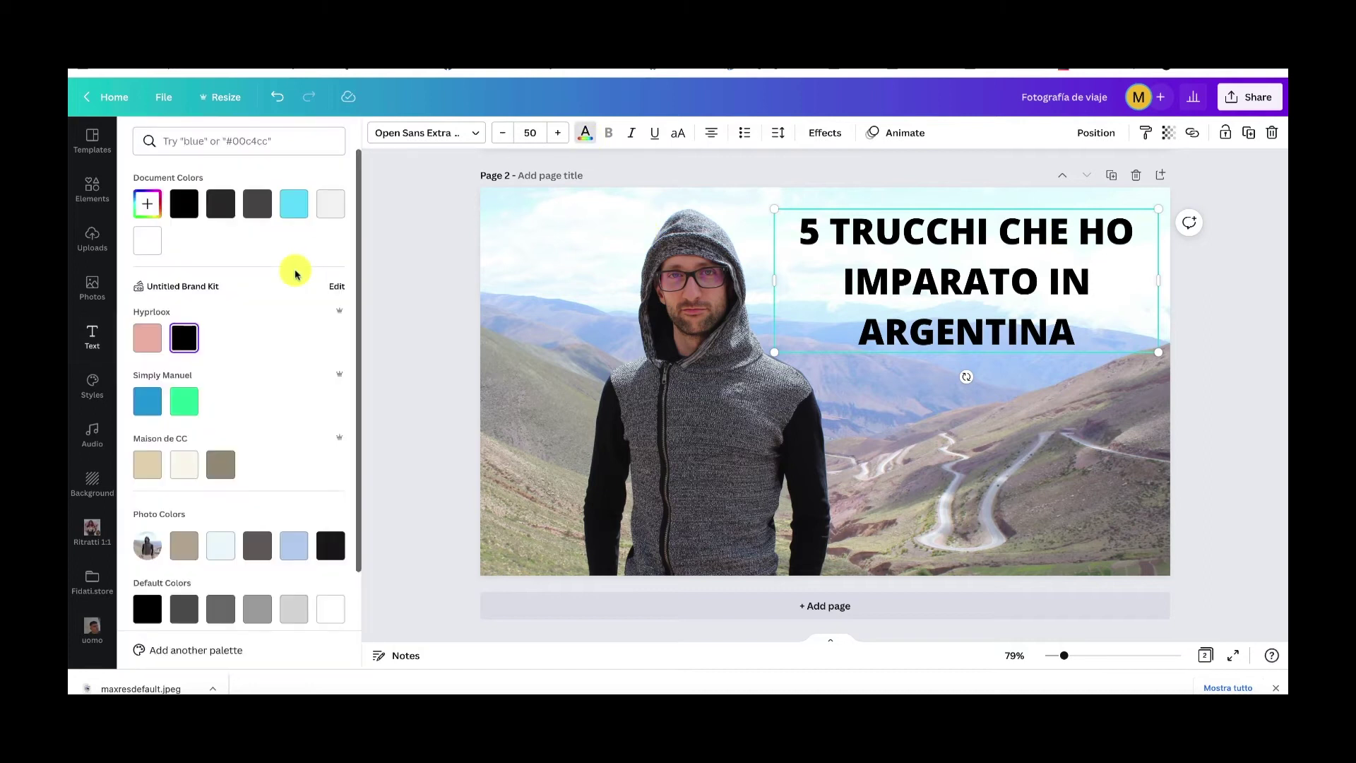
{"action": "left_click", "coordinate": [183, 401]}
{"action": "left_click", "coordinate": [154, 406]}
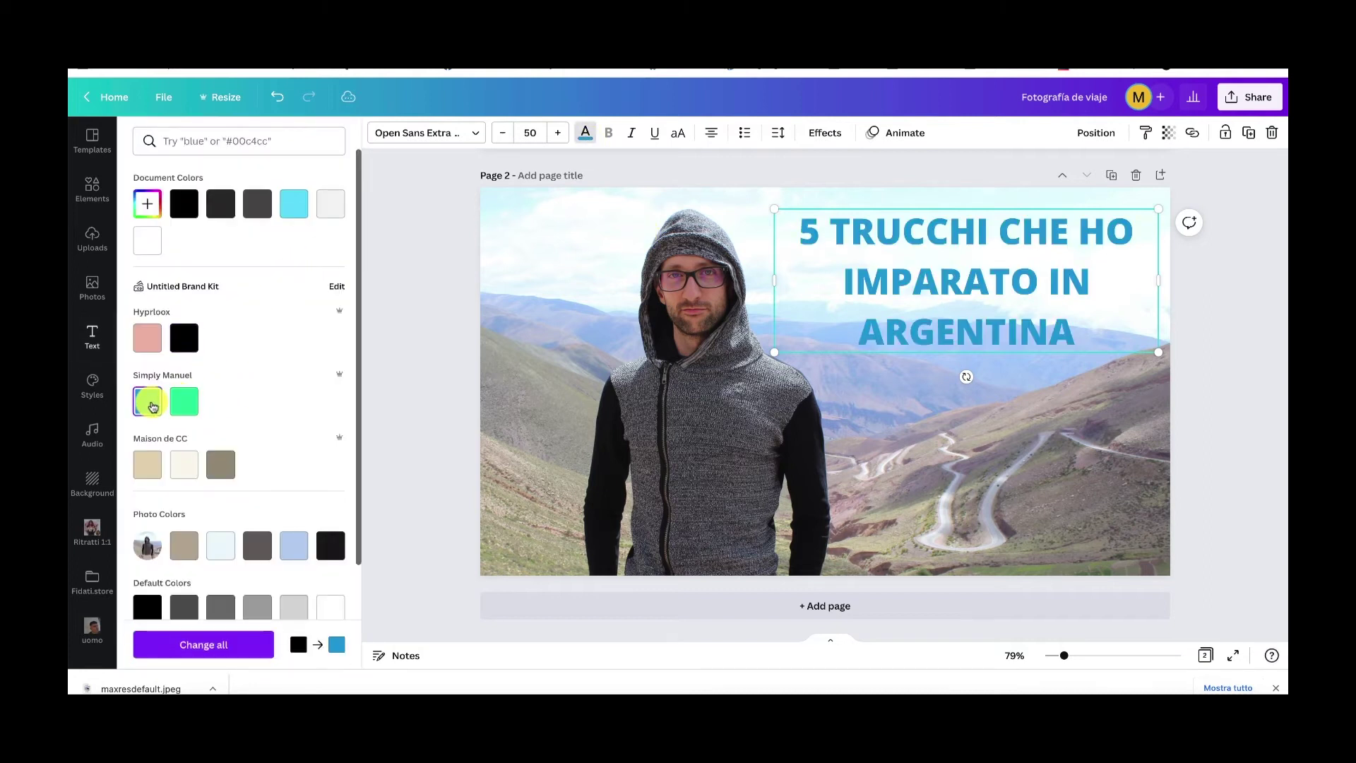
{"action": "left_click", "coordinate": [219, 209]}
{"action": "left_click", "coordinate": [256, 210]}
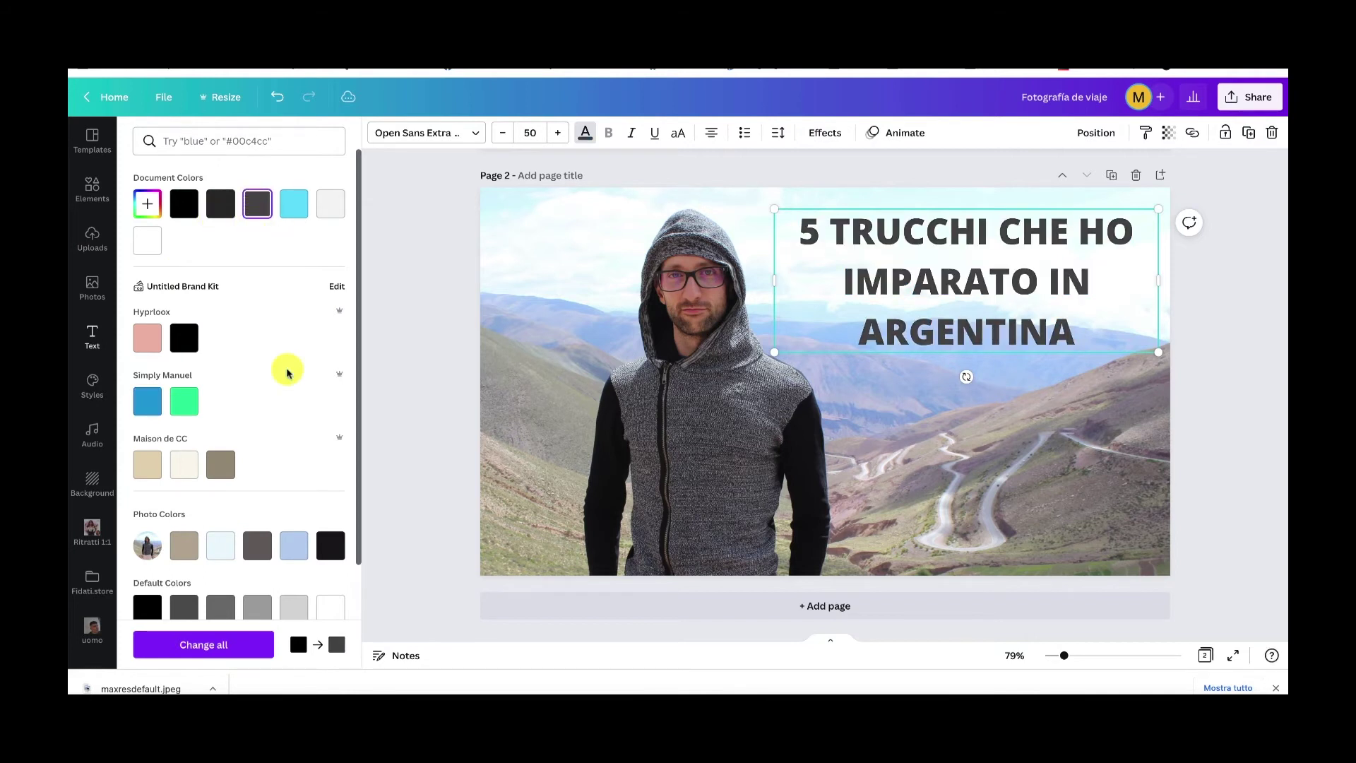
{"action": "scroll", "coordinate": [286, 371], "scroll_direction": "down", "scroll_amount": 2}
{"action": "left_click", "coordinate": [185, 434]}
{"action": "left_click", "coordinate": [224, 438]}
{"action": "left_click", "coordinate": [289, 437]}
{"action": "left_click", "coordinate": [256, 537]}
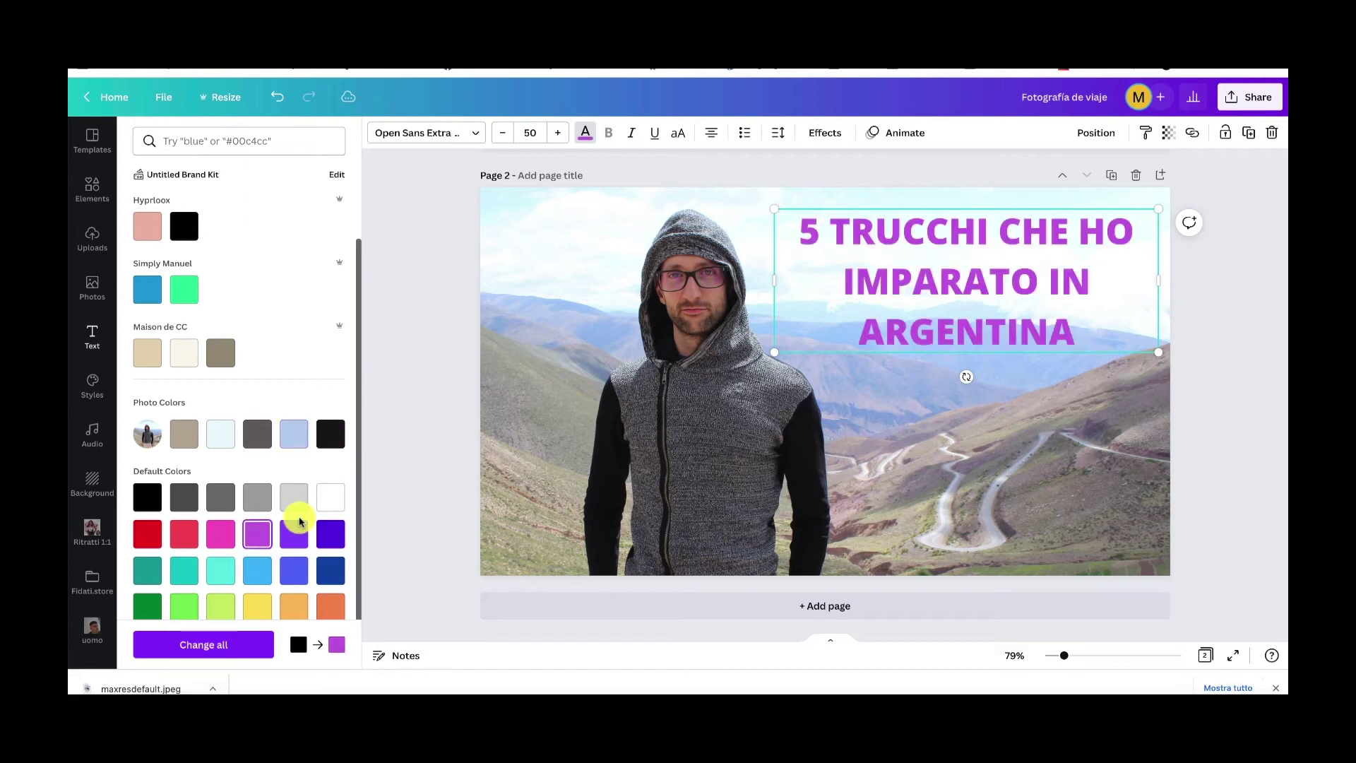
{"action": "scroll", "coordinate": [295, 519], "scroll_direction": "down", "scroll_amount": 1}
{"action": "left_click", "coordinate": [328, 589]}
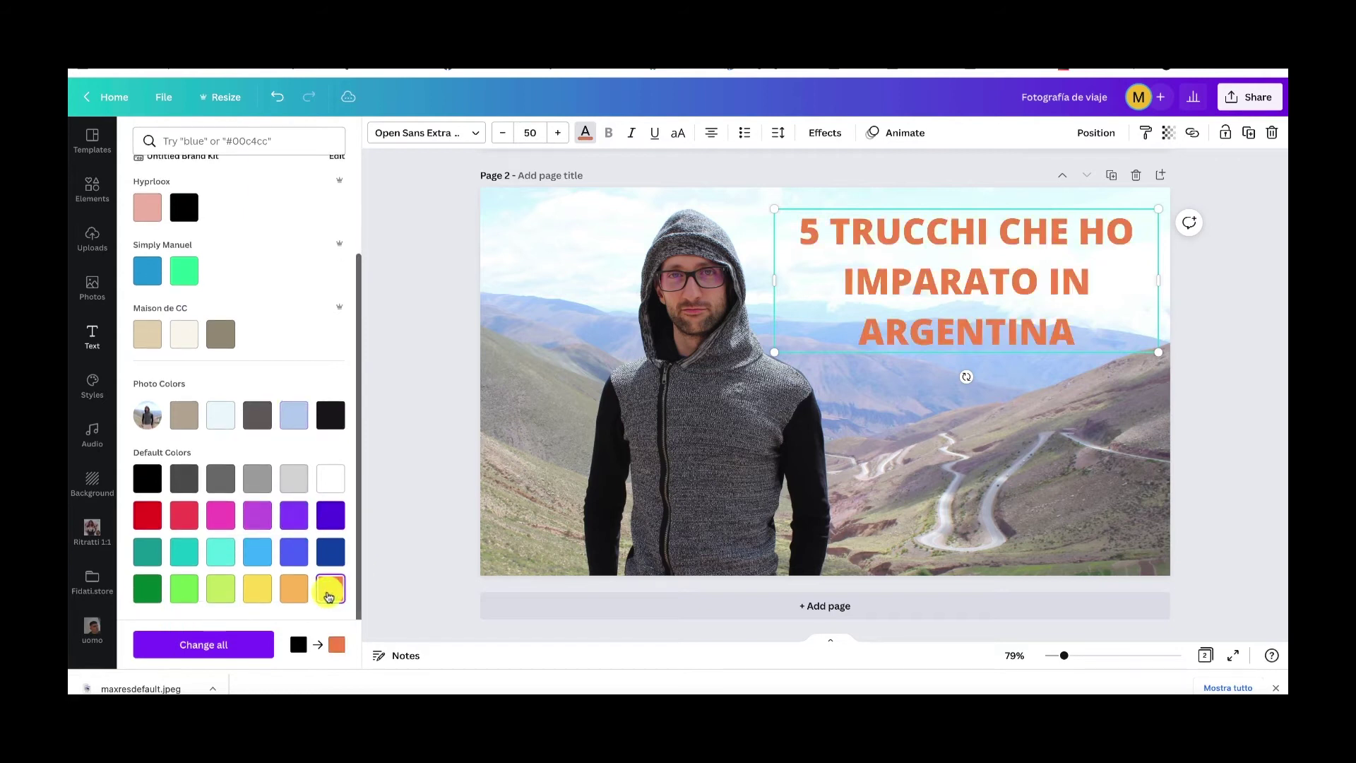
{"action": "scroll", "coordinate": [257, 410], "scroll_direction": "up", "scroll_amount": 2}
{"action": "left_click", "coordinate": [192, 203]}
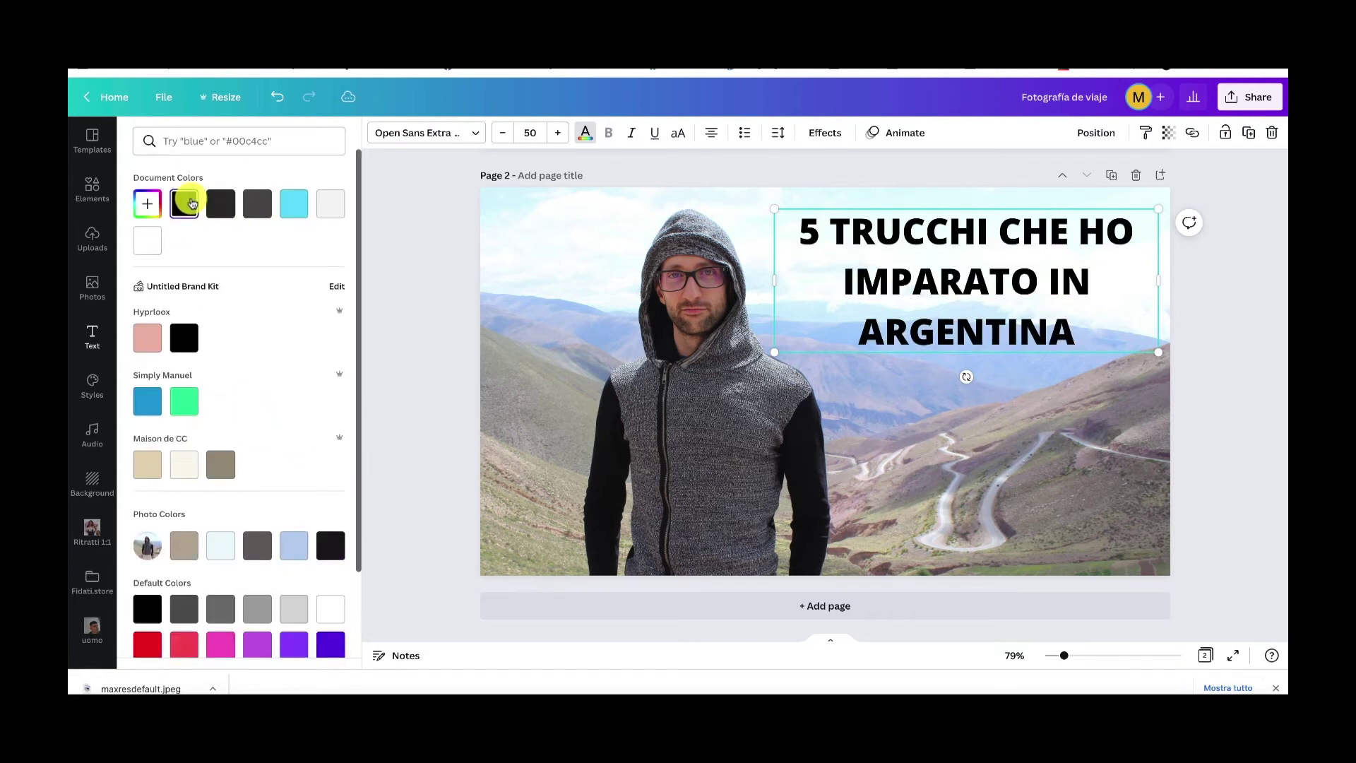
{"action": "left_click", "coordinate": [448, 254]}
- Change the heading's font to Poppins ExtraBold
{"action": "left_click", "coordinate": [851, 329]}
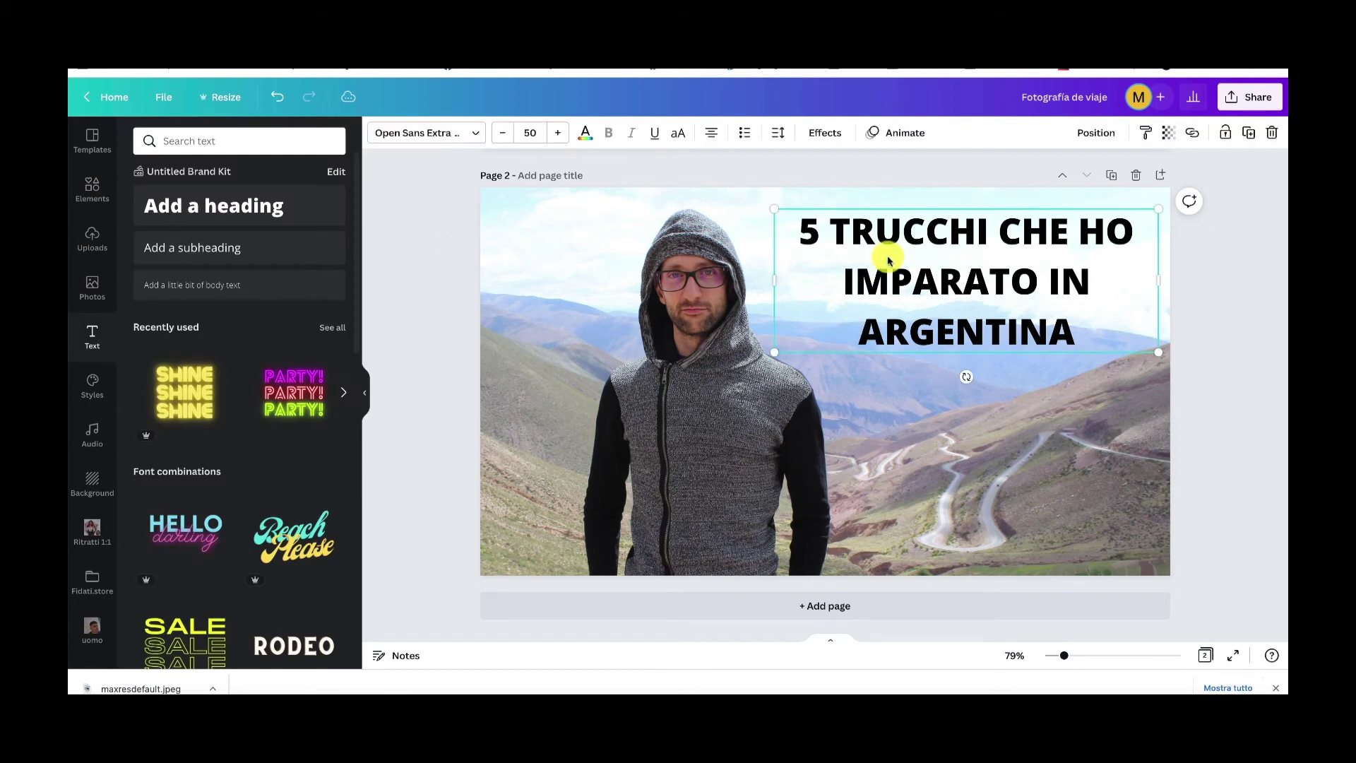
{"action": "left_click", "coordinate": [432, 141]}
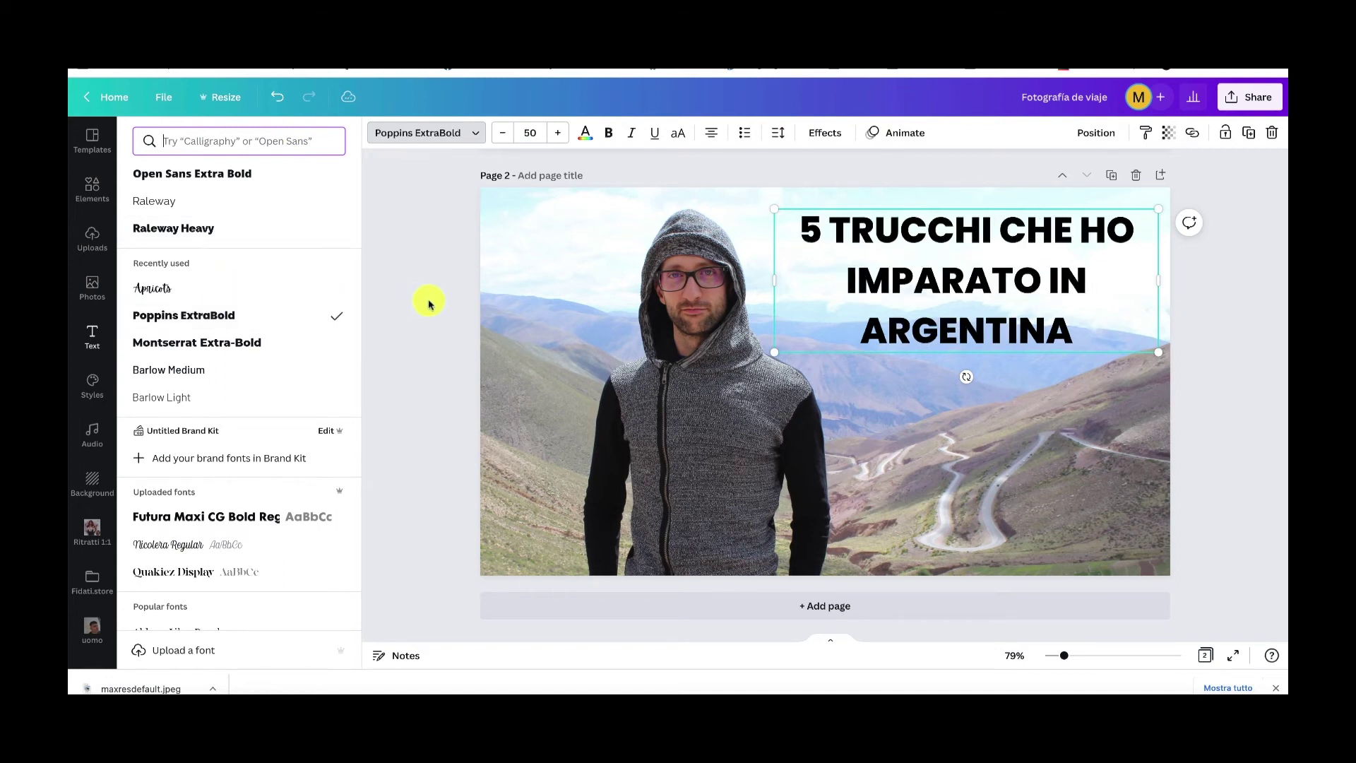
{"action": "left_click", "coordinate": [963, 233]}
- Set the heading's line spacing to 1 and nudge the text box slightly up and left on the page
{"action": "double_click", "coordinate": [948, 232]}
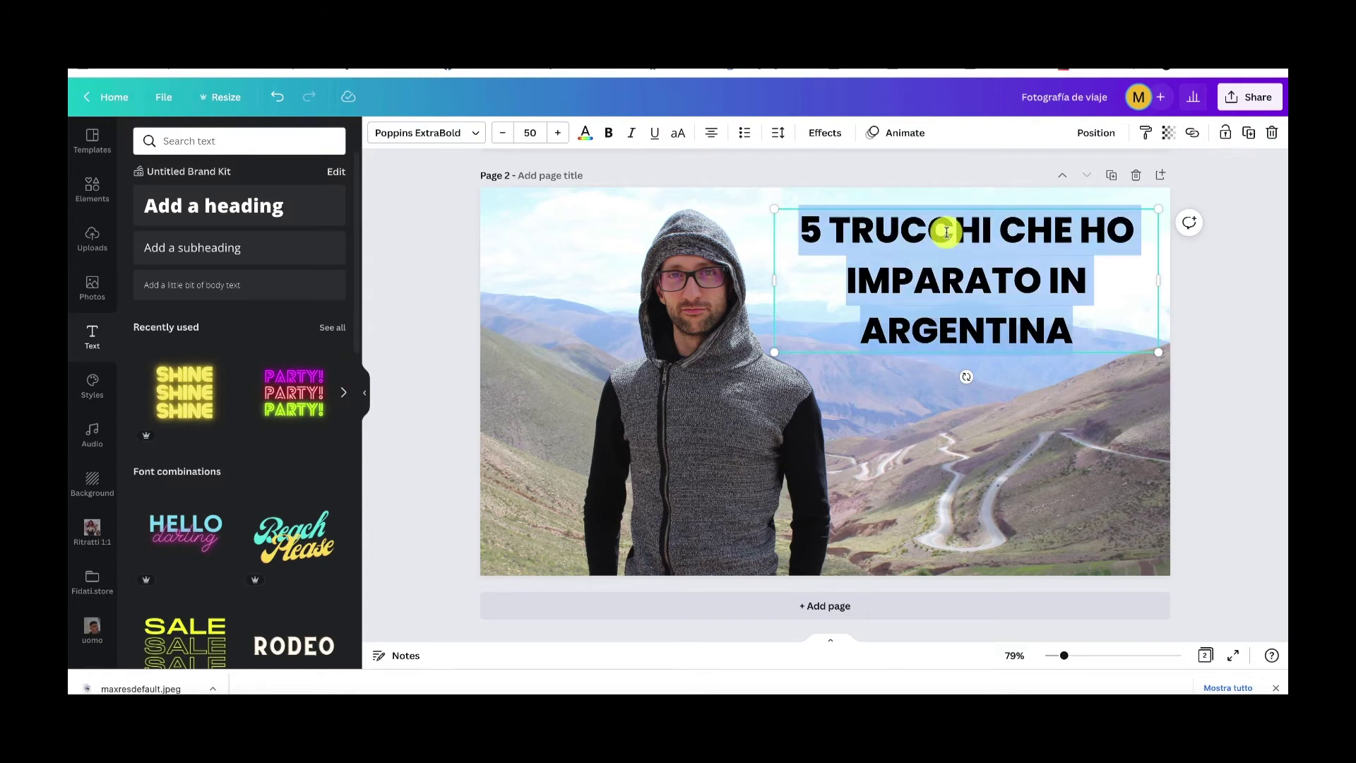
{"action": "left_click", "coordinate": [778, 133]}
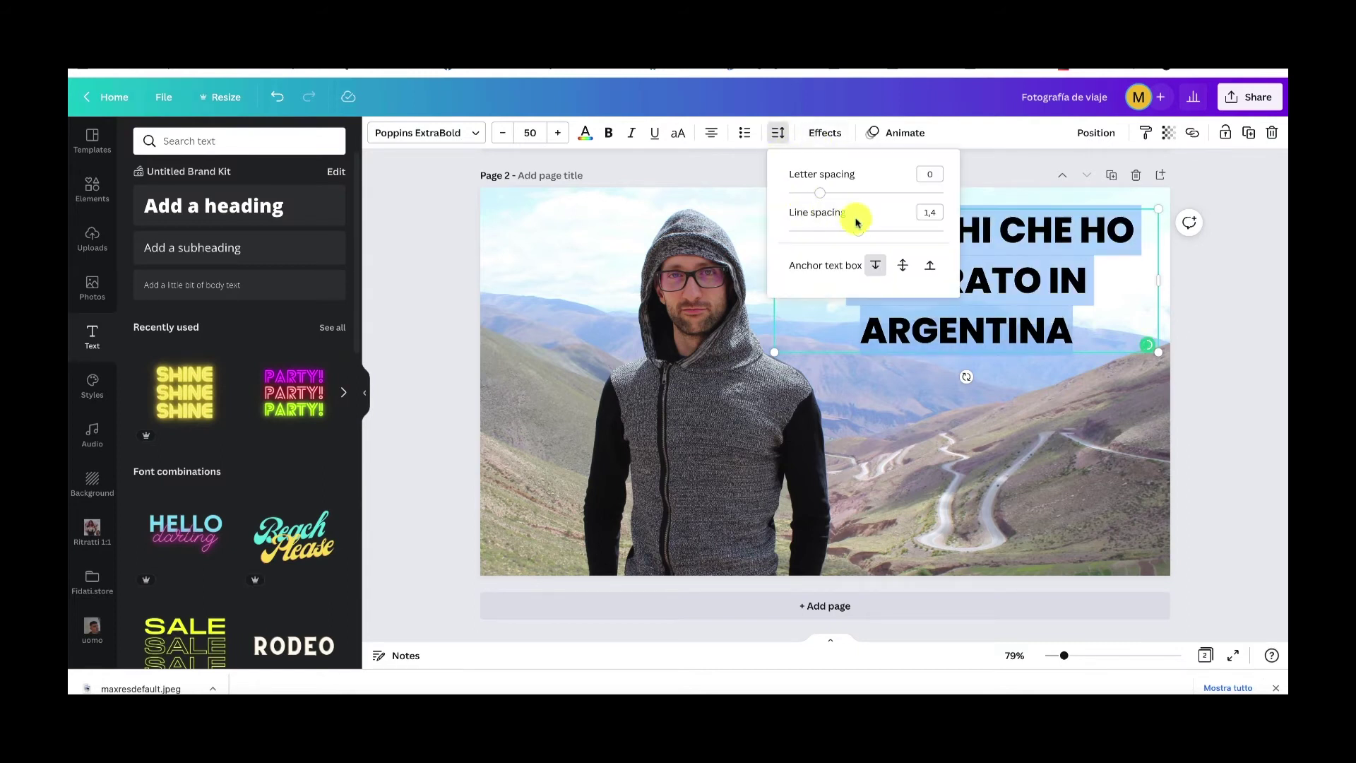
{"action": "left_click", "coordinate": [923, 207]}
{"action": "type", "text": "1"}
{"action": "key", "text": "Return"}
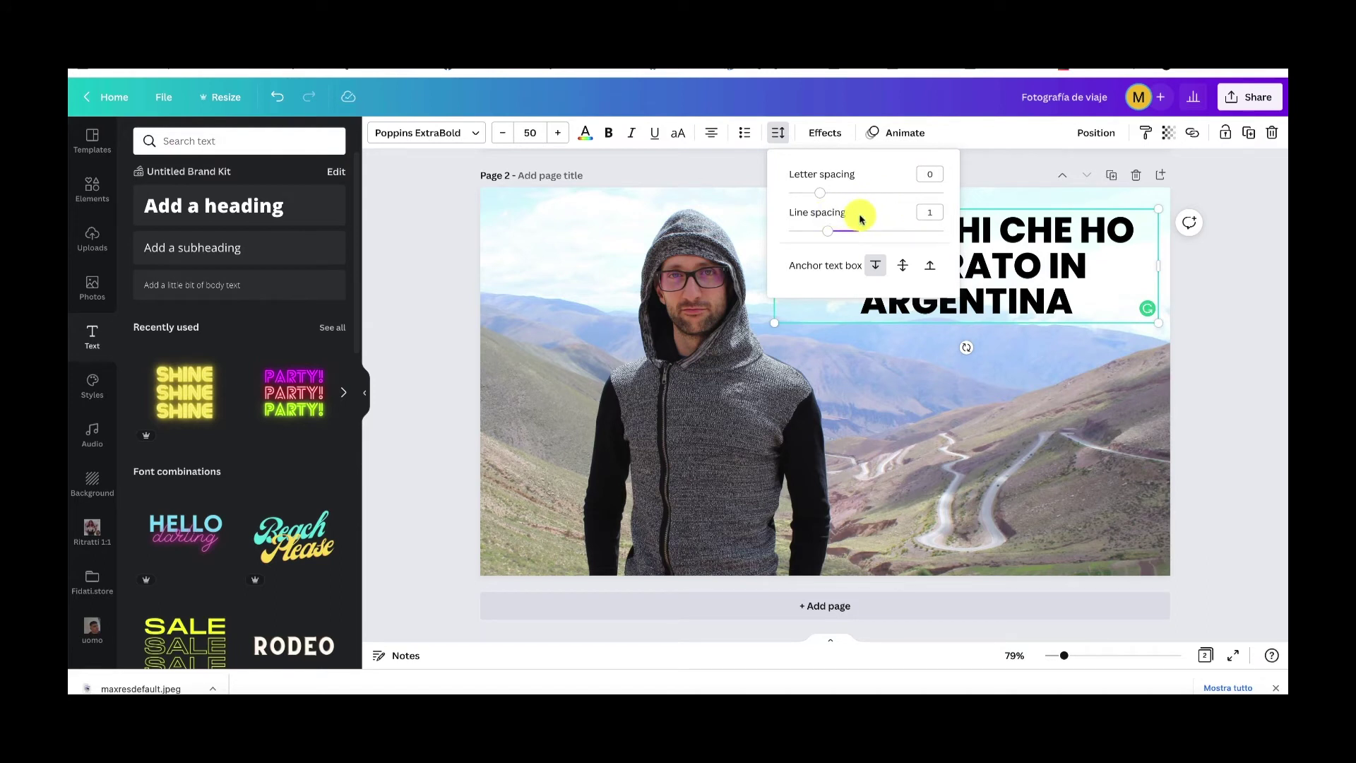
{"action": "left_click", "coordinate": [975, 254]}
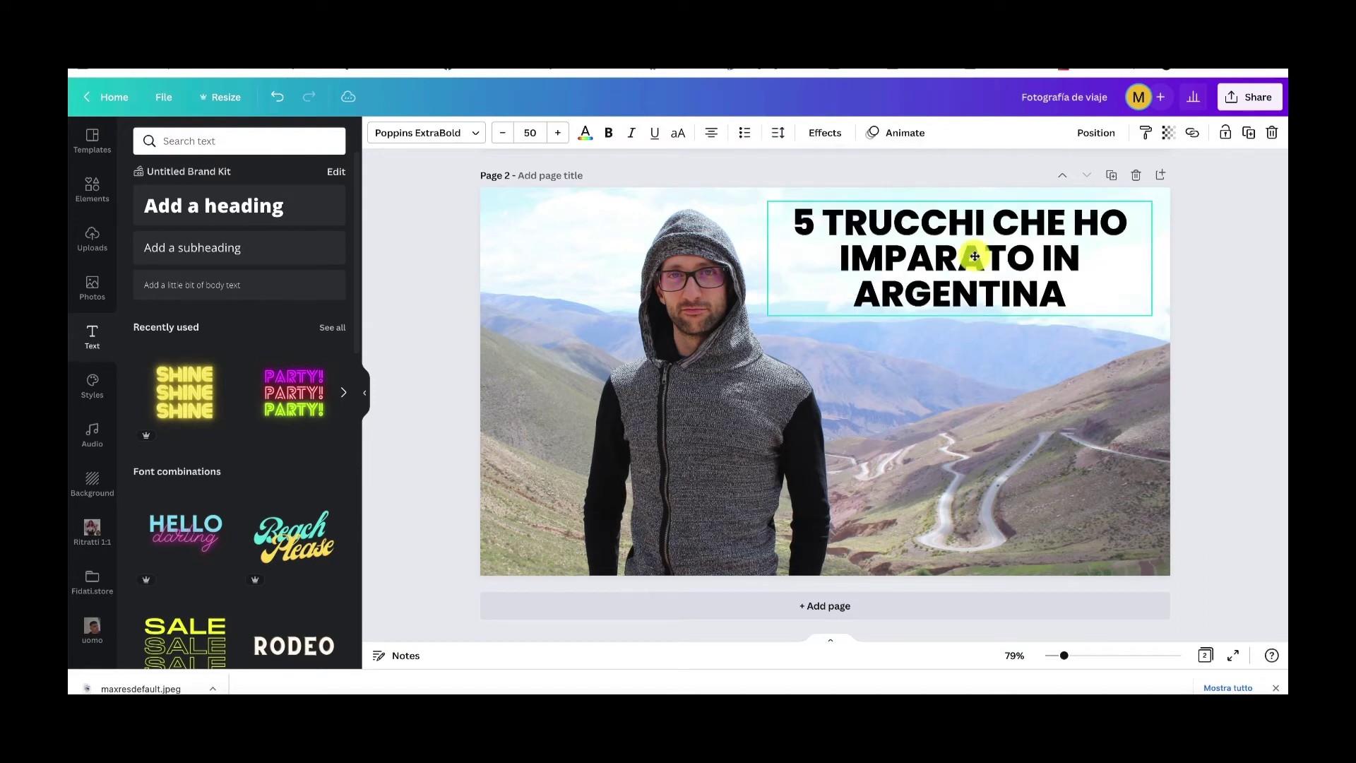
{"action": "left_click", "coordinate": [1189, 311]}
- Search the graphics for "BAGGAGE" and add the red backpack with the yellow roll to page 2
{"action": "left_click", "coordinate": [83, 190]}
{"action": "left_click", "coordinate": [208, 144]}
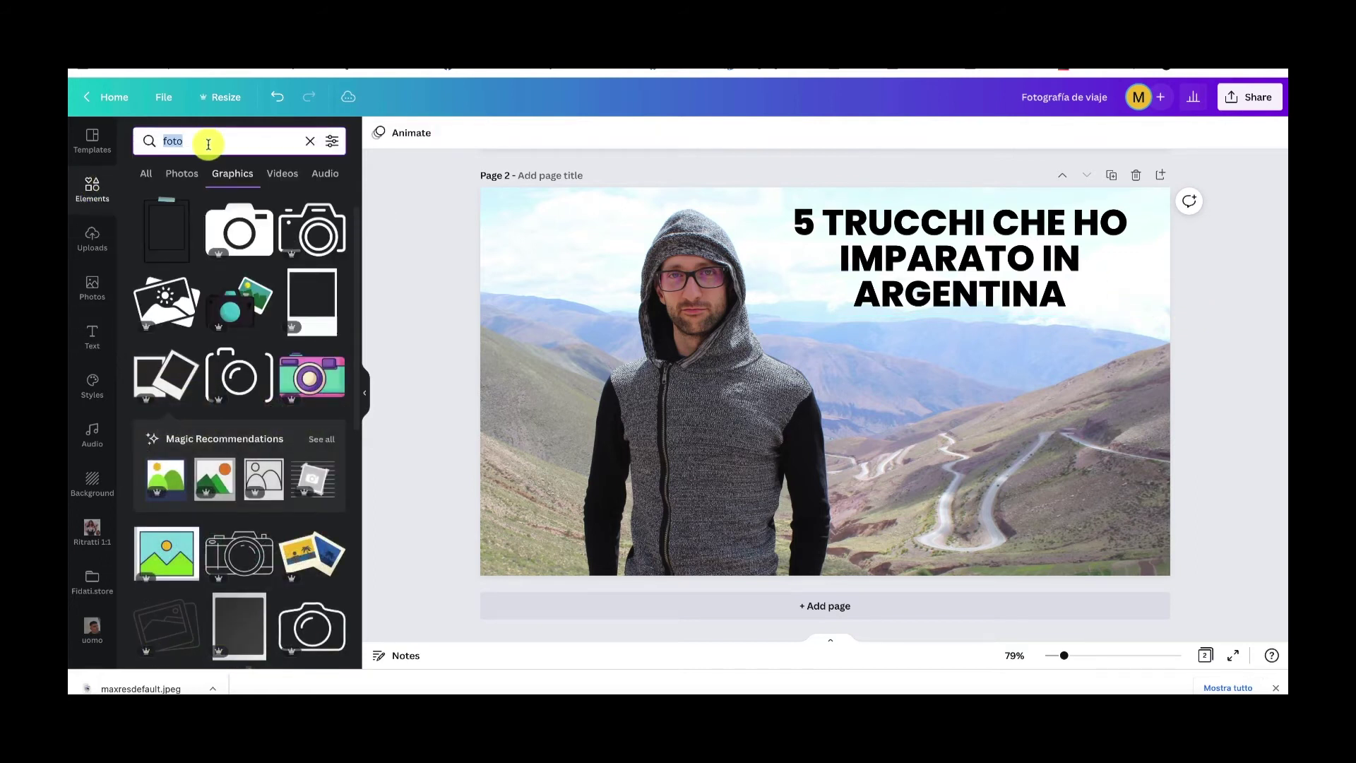
{"action": "type", "text": "BAGGAGE"}
{"action": "key", "text": "Return"}
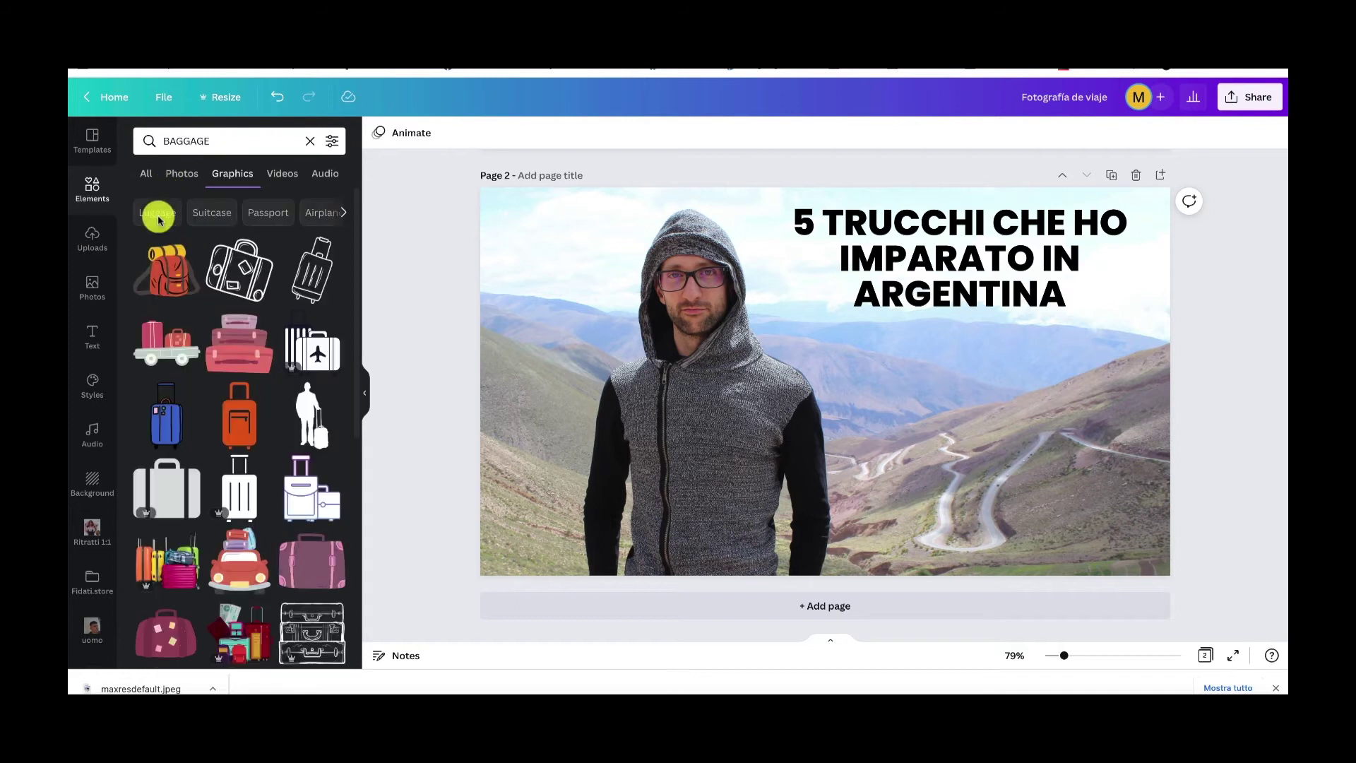
{"action": "left_click", "coordinate": [163, 270]}
- Place the backpack below the heading, beside the man, and enlarge it to about 491 × 378
{"action": "left_click_drag", "start_coordinate": [843, 405], "coordinate": [978, 443]}
{"action": "left_click_drag", "start_coordinate": [1059, 493], "coordinate": [1110, 541]}
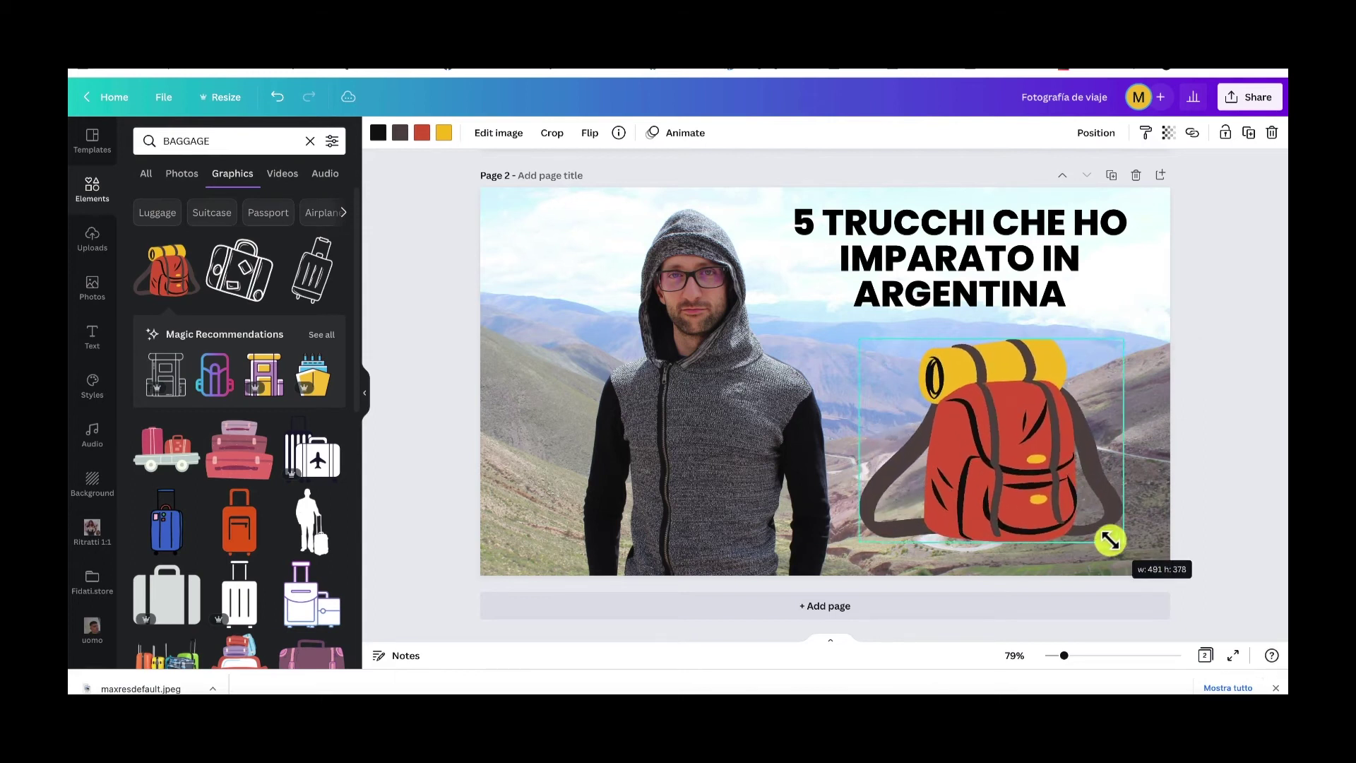
{"action": "mouse_move", "coordinate": [993, 471]}
{"action": "left_mouse_down"}
{"action": "mouse_move", "coordinate": [968, 449]}
{"action": "mouse_move", "coordinate": [995, 466]}
{"action": "left_mouse_up"}
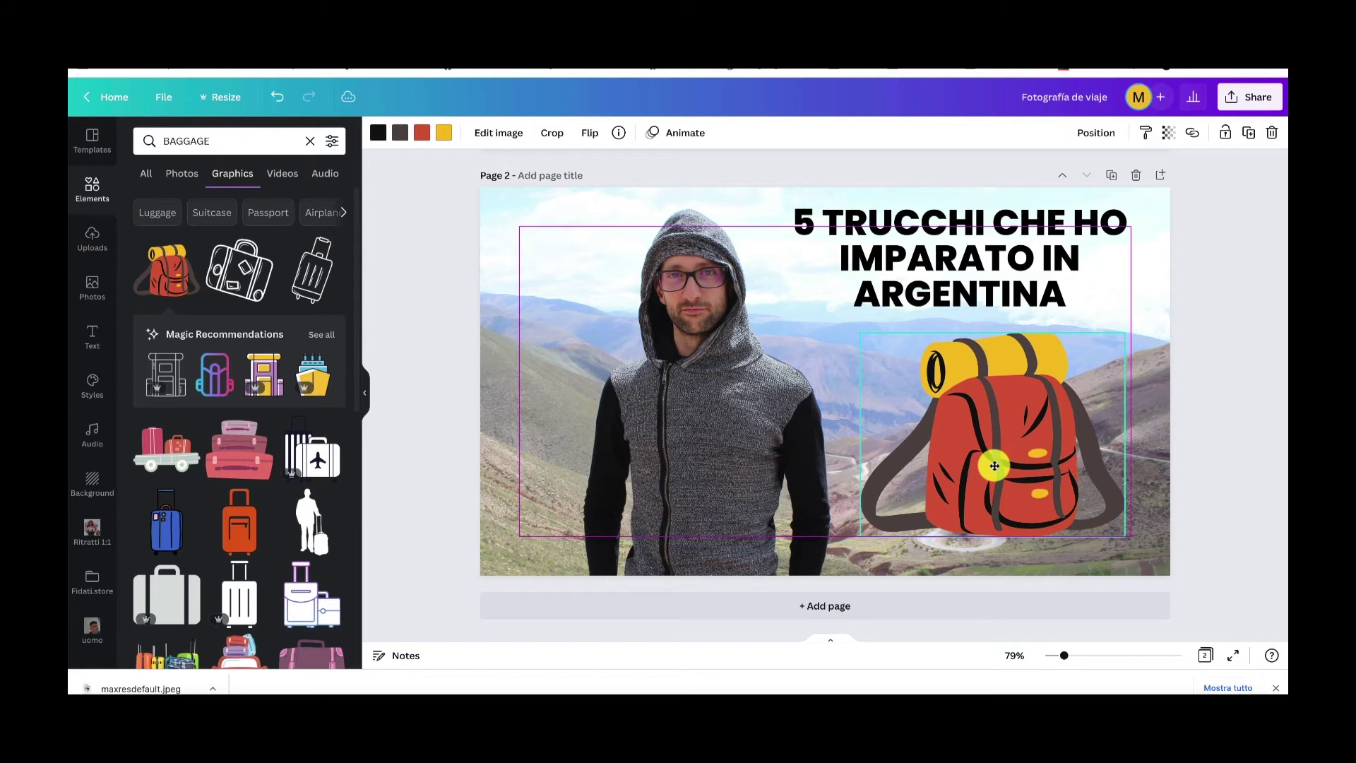
- Change the heading's text alignment, cycling past the justified option, and deselect the heading
{"action": "left_click", "coordinate": [943, 276]}
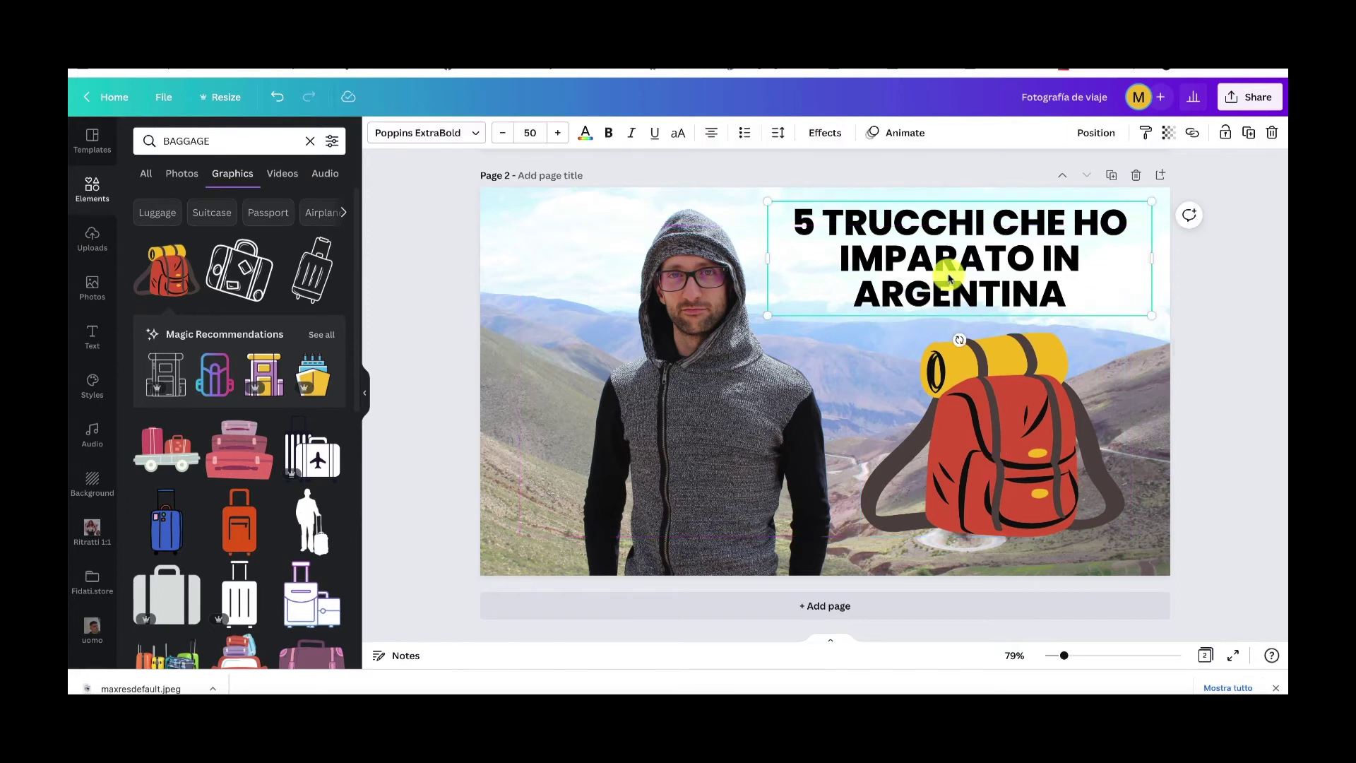
{"action": "left_click", "coordinate": [716, 136]}
{"action": "left_click", "coordinate": [715, 135]}
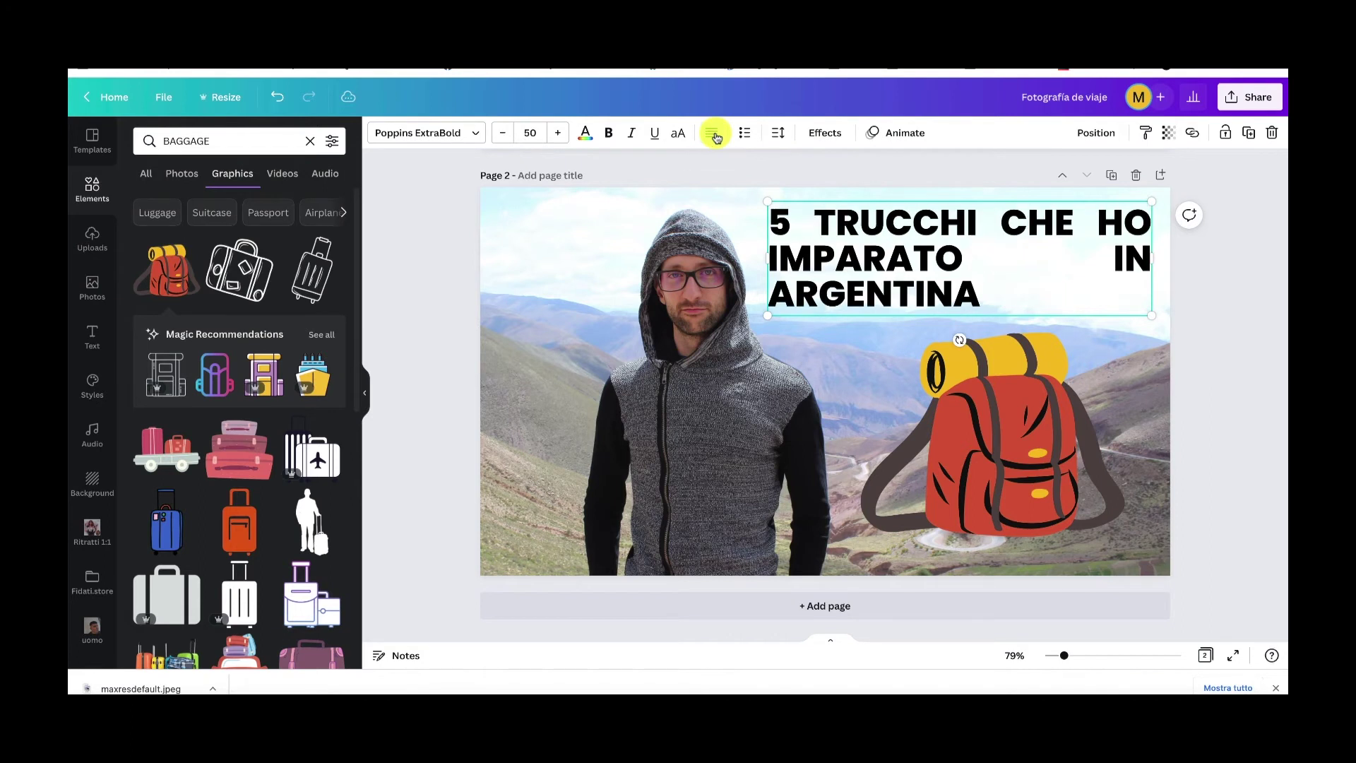
{"action": "left_click", "coordinate": [716, 136]}
{"action": "left_click", "coordinate": [1204, 313]}
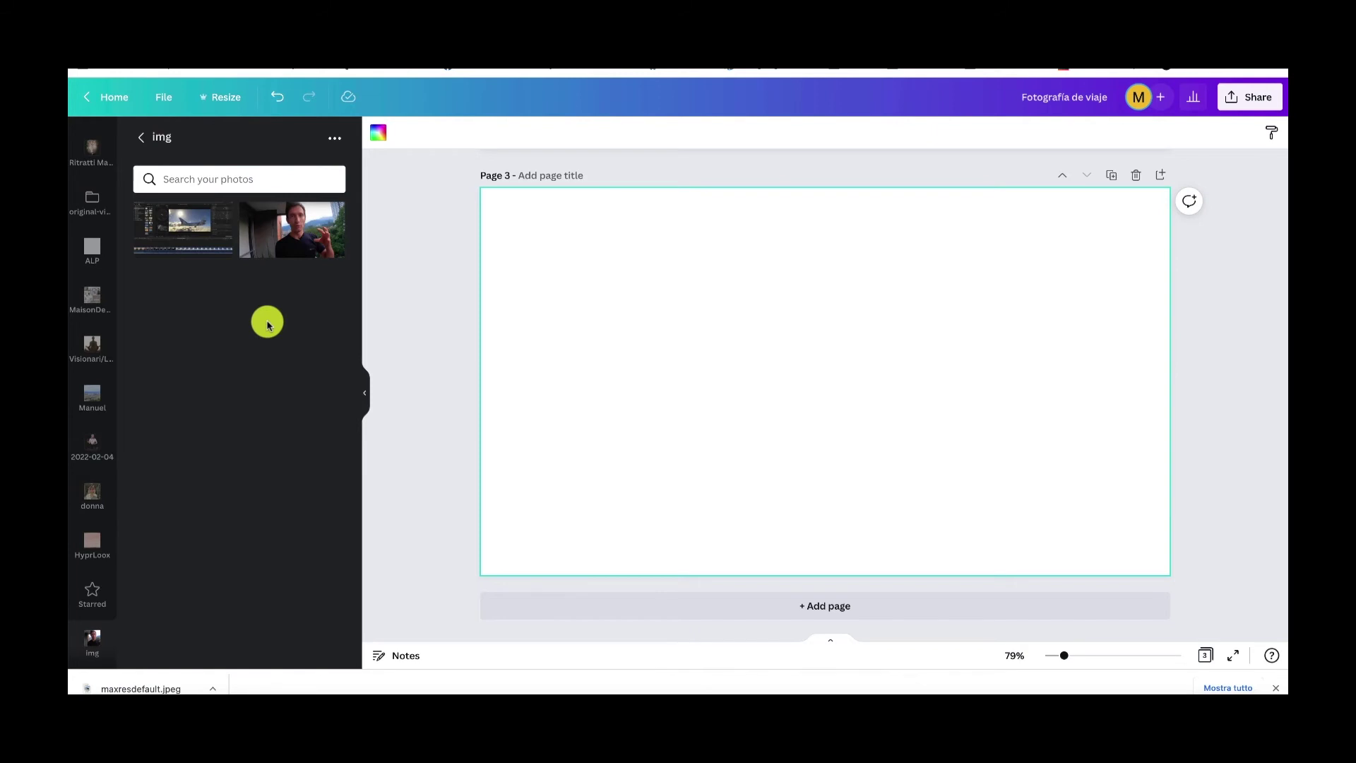
- Add the photo of the gesturing man from the img folder to page 3 and set it as the page background
{"action": "left_click", "coordinate": [285, 243]}
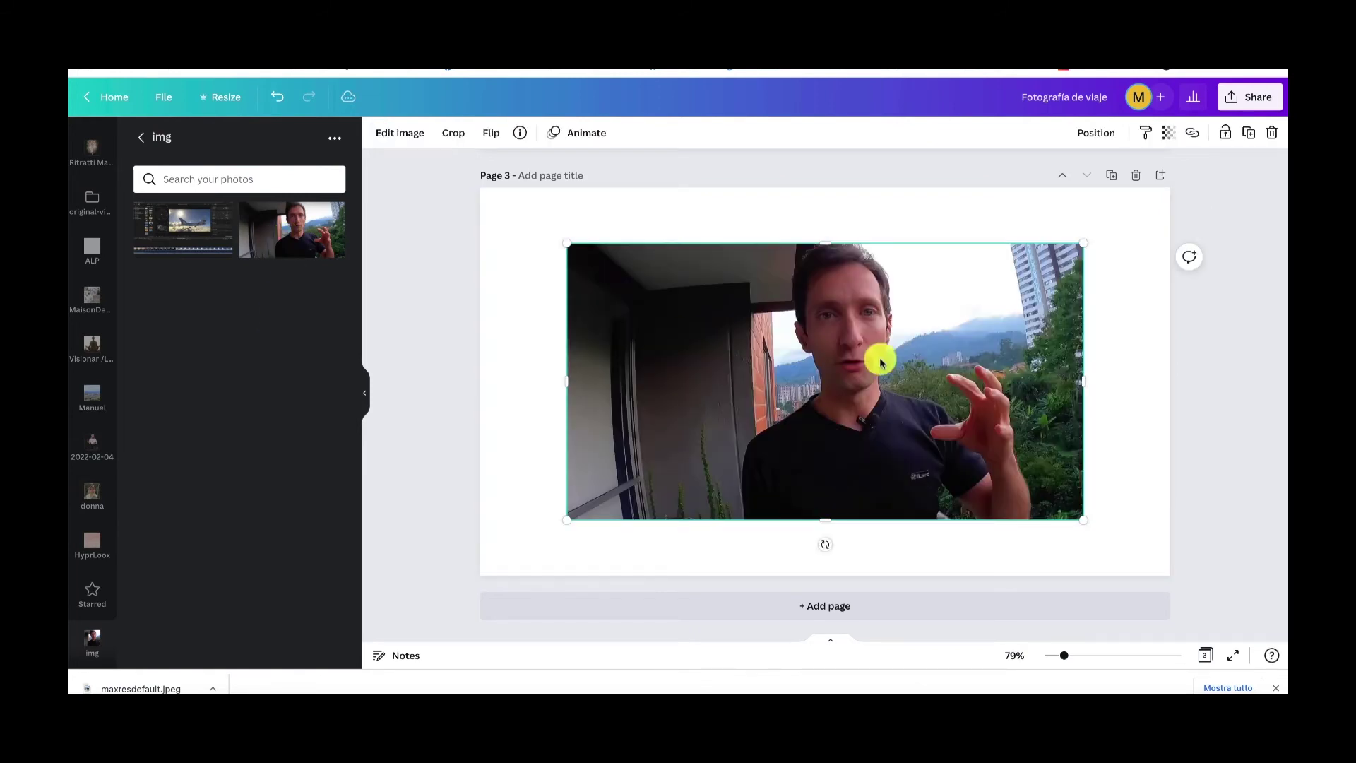
{"action": "right_click", "coordinate": [833, 356]}
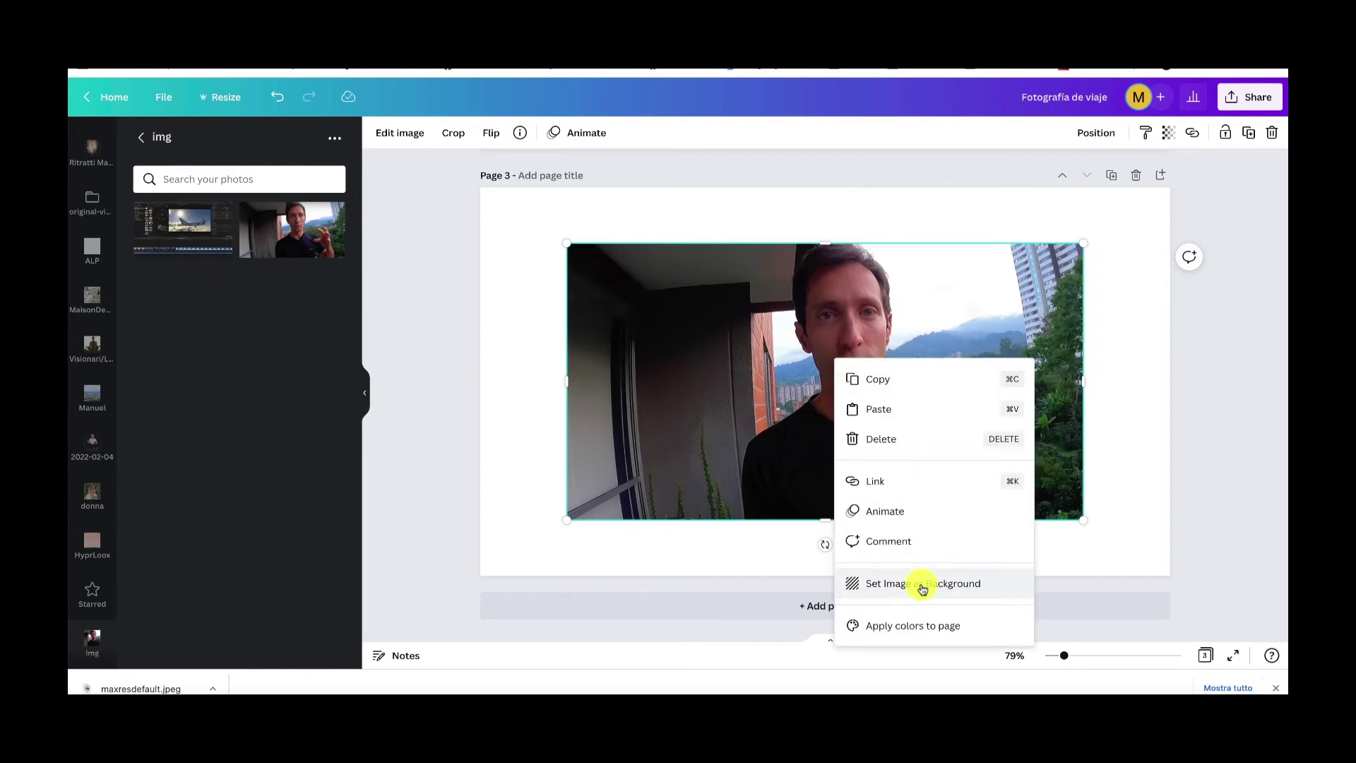
{"action": "left_click", "coordinate": [994, 586]}
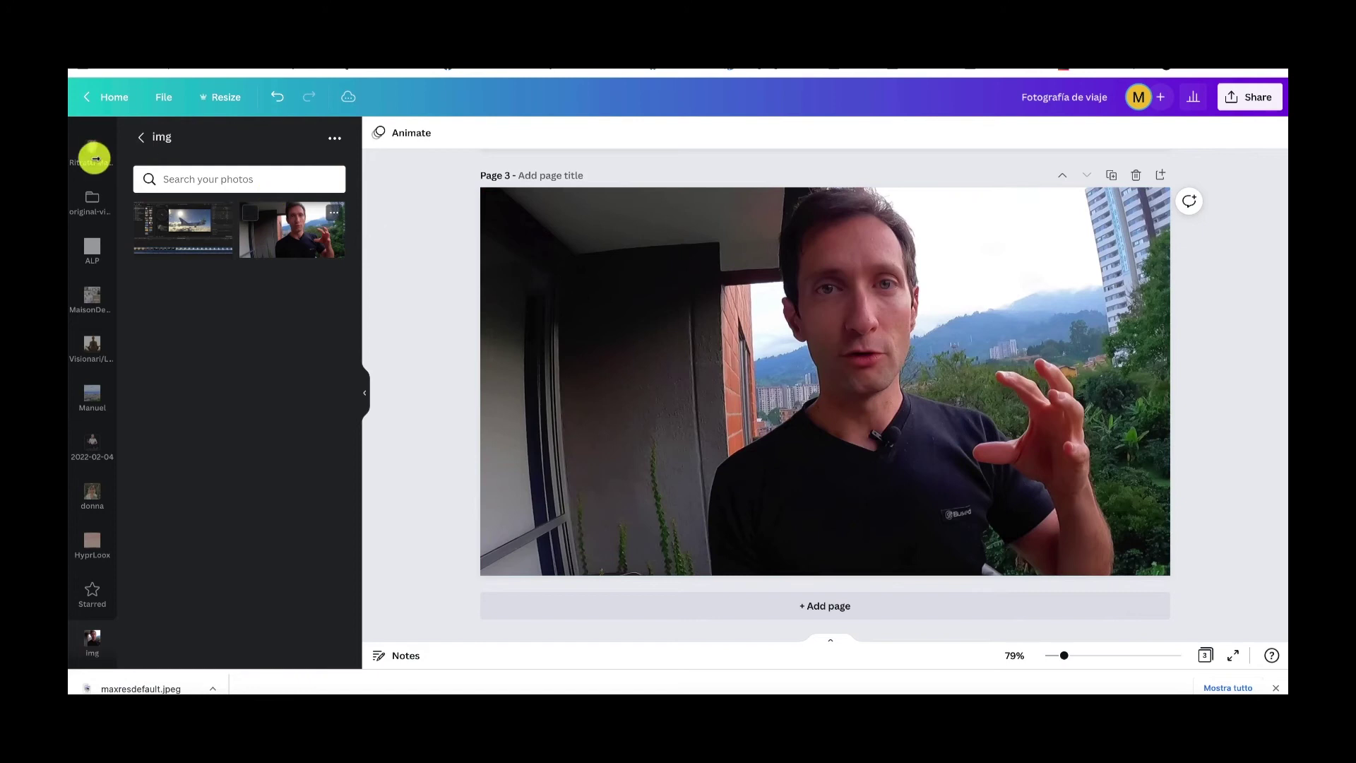
- Remove the backdrop behind the man in page 3's background photo with the Background Remover
{"action": "scroll", "coordinate": [86, 236], "scroll_direction": "up", "scroll_amount": 8}
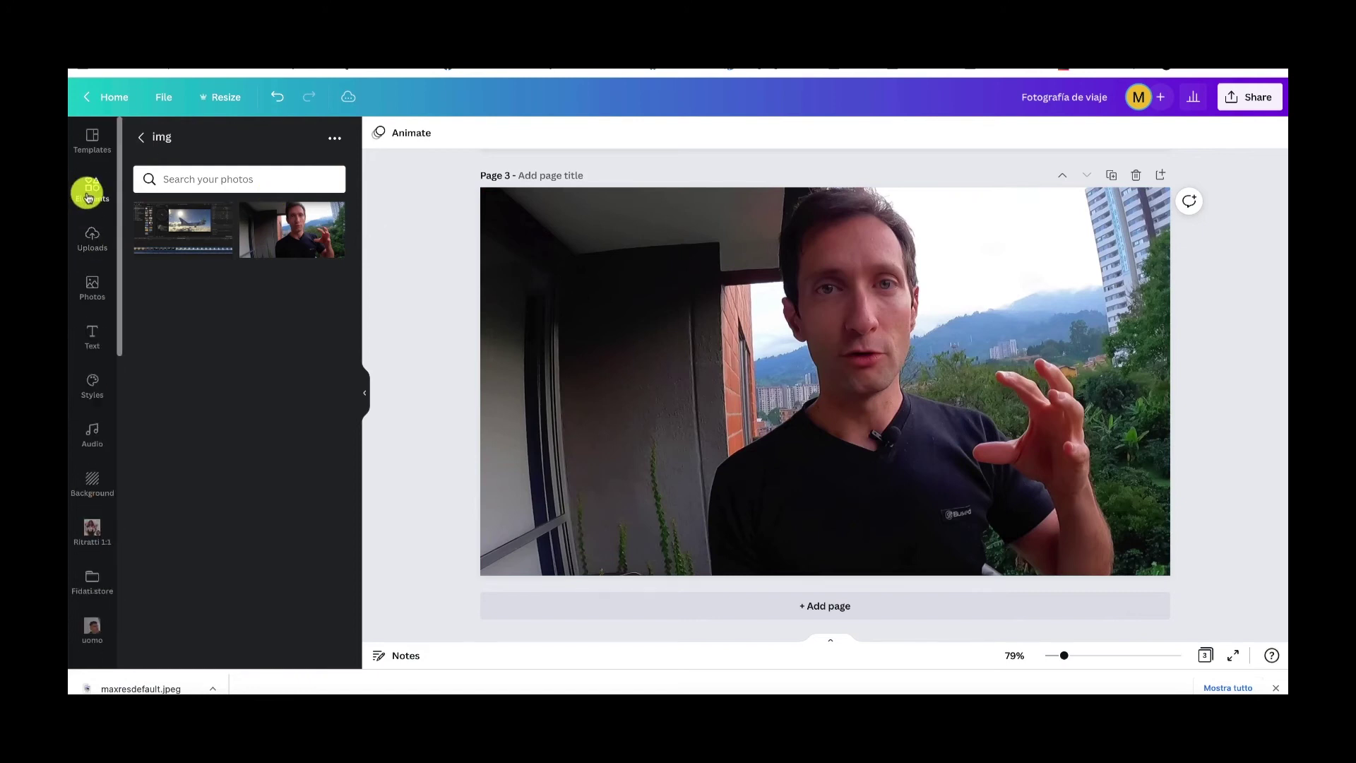
{"action": "left_click", "coordinate": [657, 347]}
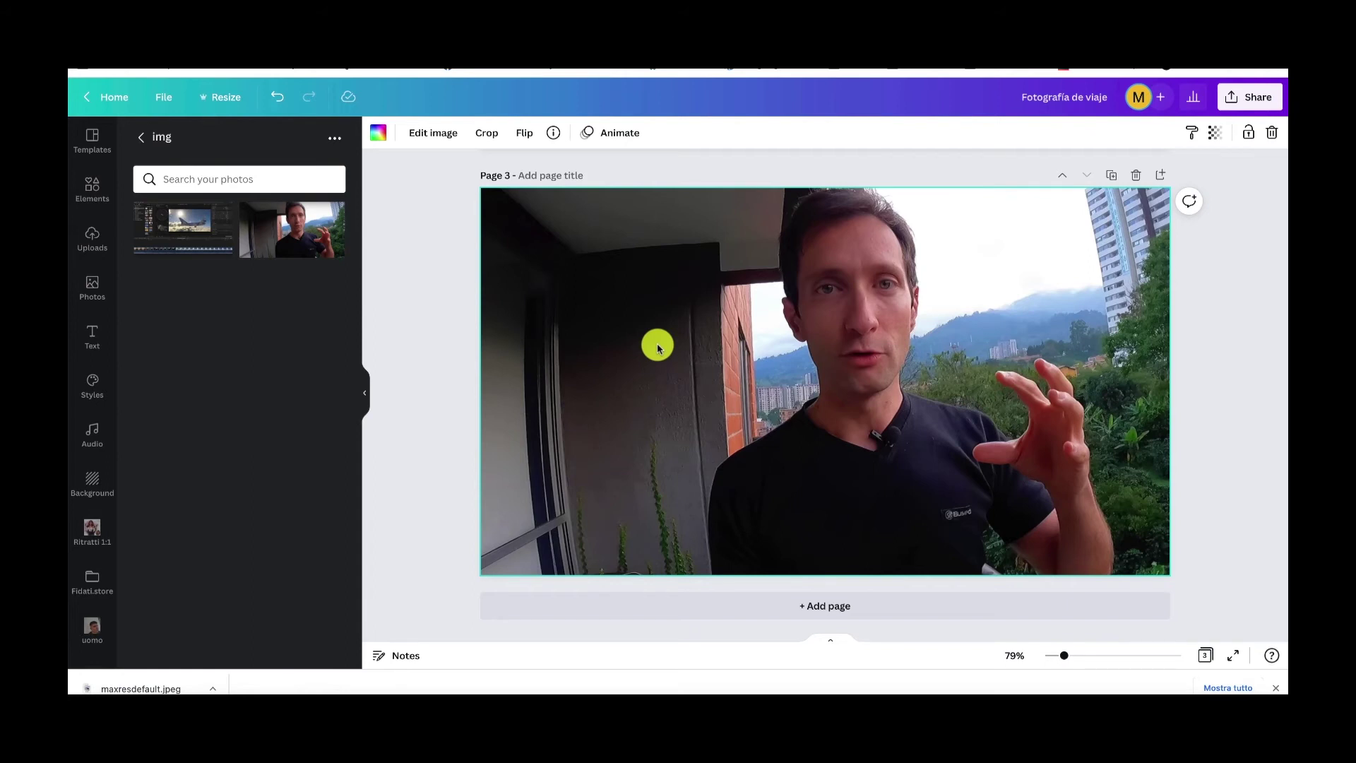
{"action": "left_click", "coordinate": [435, 141]}
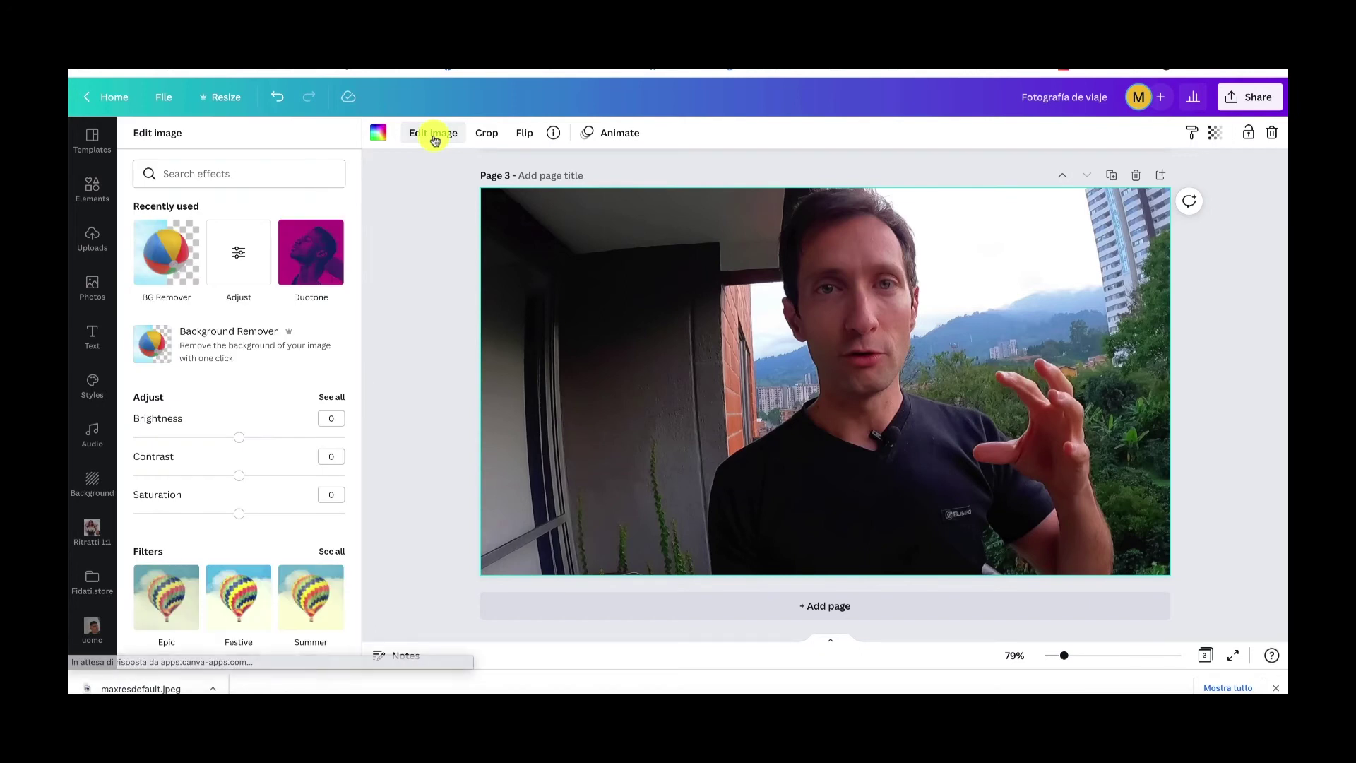
{"action": "left_click", "coordinate": [180, 274]}
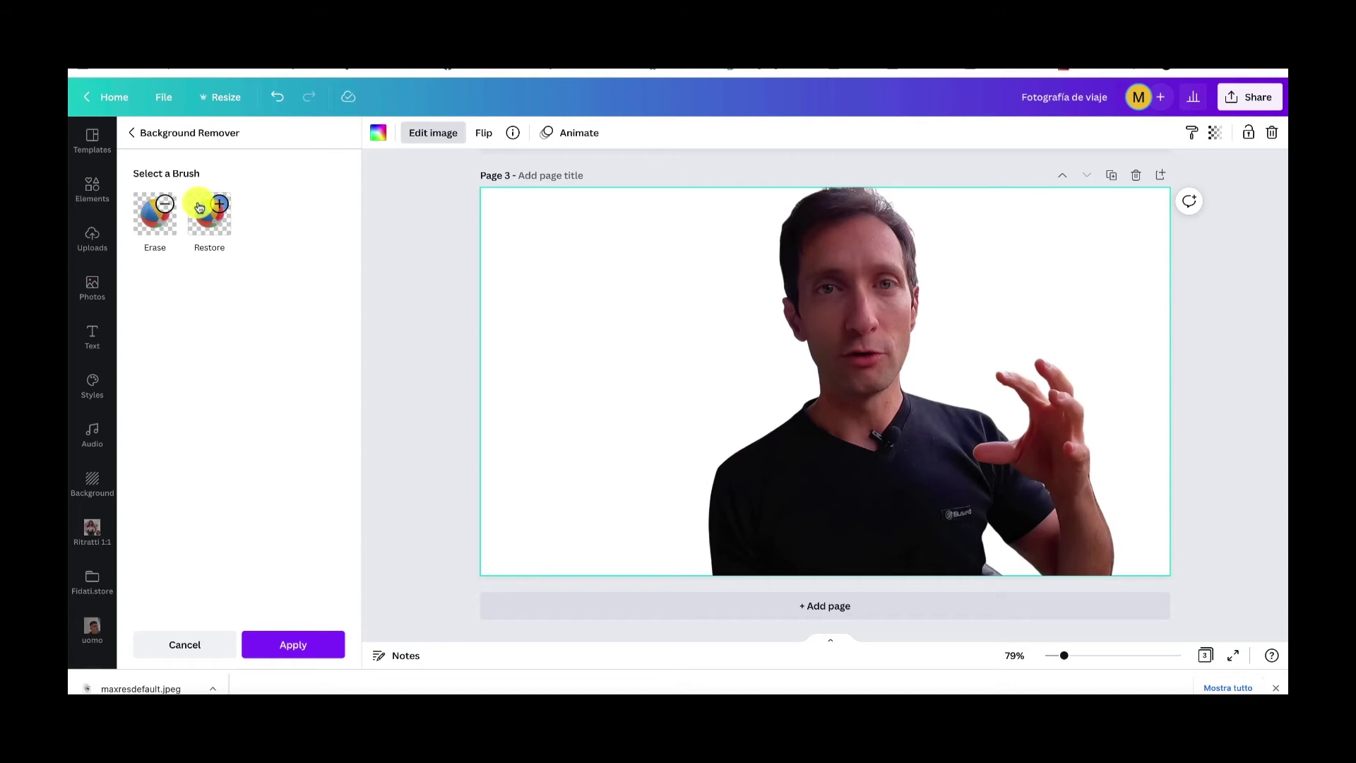
- Restore the surroundings along the man's head and shoulders using the Restore brush at size 32
{"action": "left_click", "coordinate": [205, 230]}
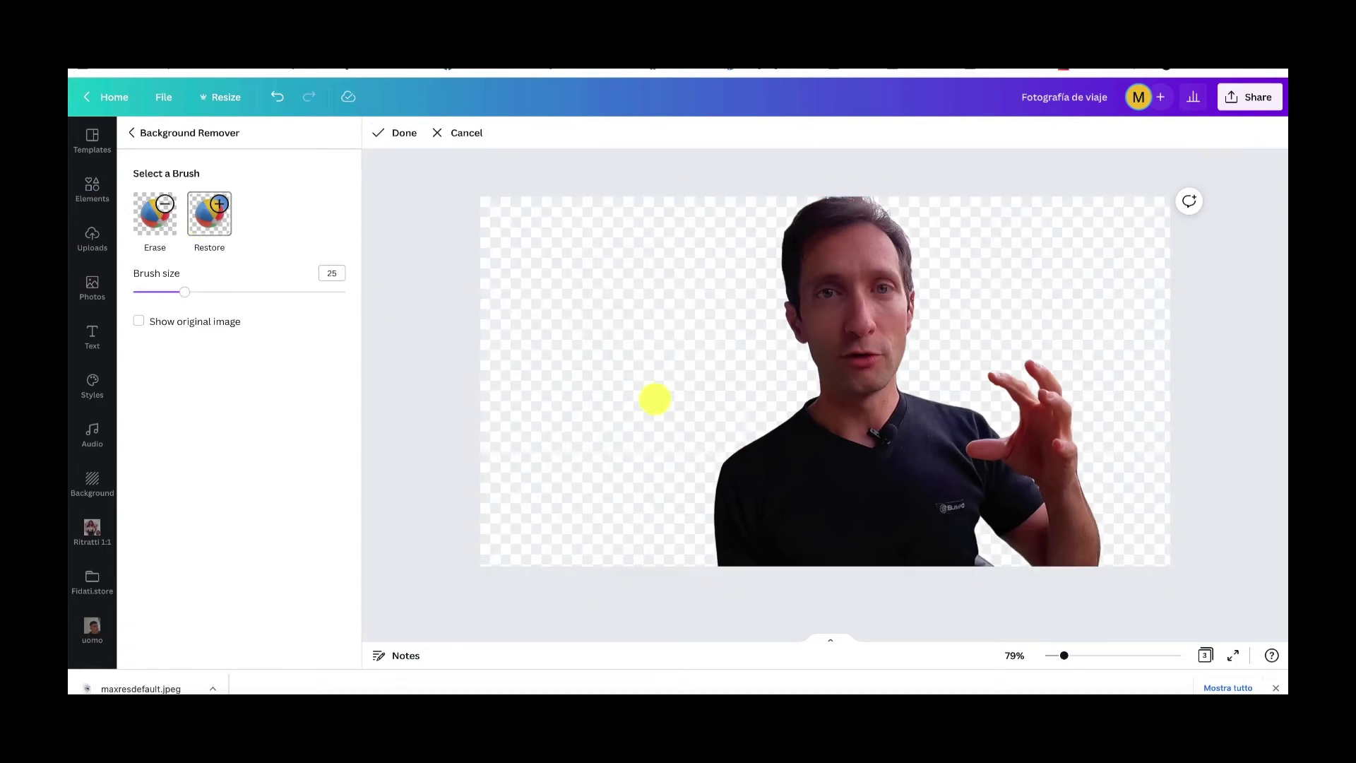
{"action": "mouse_move", "coordinate": [187, 295]}
{"action": "left_mouse_down"}
{"action": "mouse_move", "coordinate": [243, 292]}
{"action": "mouse_move", "coordinate": [201, 300]}
{"action": "left_mouse_up"}
{"action": "mouse_move", "coordinate": [817, 369]}
{"action": "left_mouse_down"}
{"action": "mouse_move", "coordinate": [788, 335]}
{"action": "mouse_move", "coordinate": [783, 241]}
{"action": "mouse_move", "coordinate": [804, 208]}
{"action": "mouse_move", "coordinate": [888, 186]}
{"action": "mouse_move", "coordinate": [820, 185]}
{"action": "mouse_move", "coordinate": [876, 204]}
{"action": "mouse_move", "coordinate": [918, 254]}
{"action": "mouse_move", "coordinate": [900, 377]}
{"action": "mouse_move", "coordinate": [804, 349]}
{"action": "mouse_move", "coordinate": [813, 398]}
{"action": "mouse_move", "coordinate": [737, 473]}
{"action": "mouse_move", "coordinate": [720, 563]}
{"action": "left_mouse_up"}
{"action": "left_click_drag", "start_coordinate": [939, 395], "coordinate": [945, 393]}
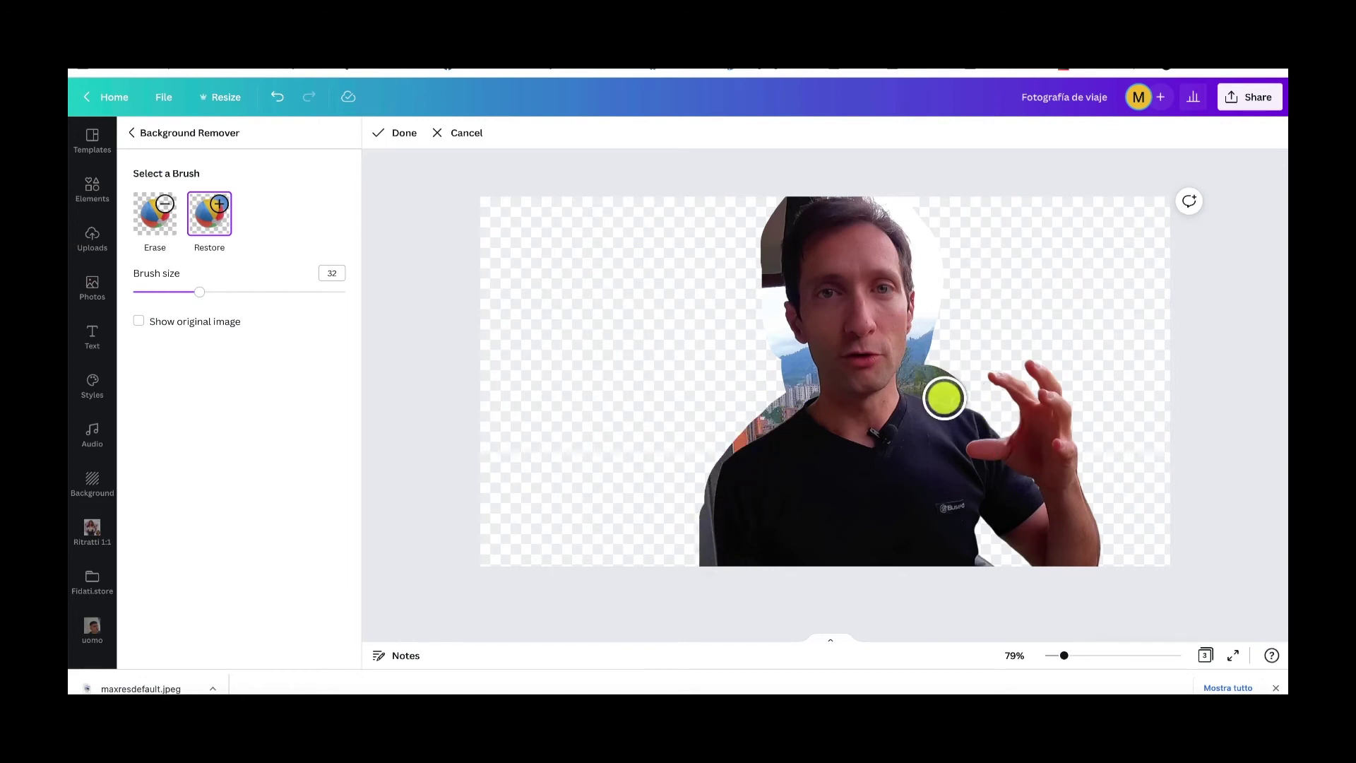
- Erase the restored greenery beside the man's neck and above his shoulder using the Erase brush at size 15
{"action": "left_click", "coordinate": [154, 226]}
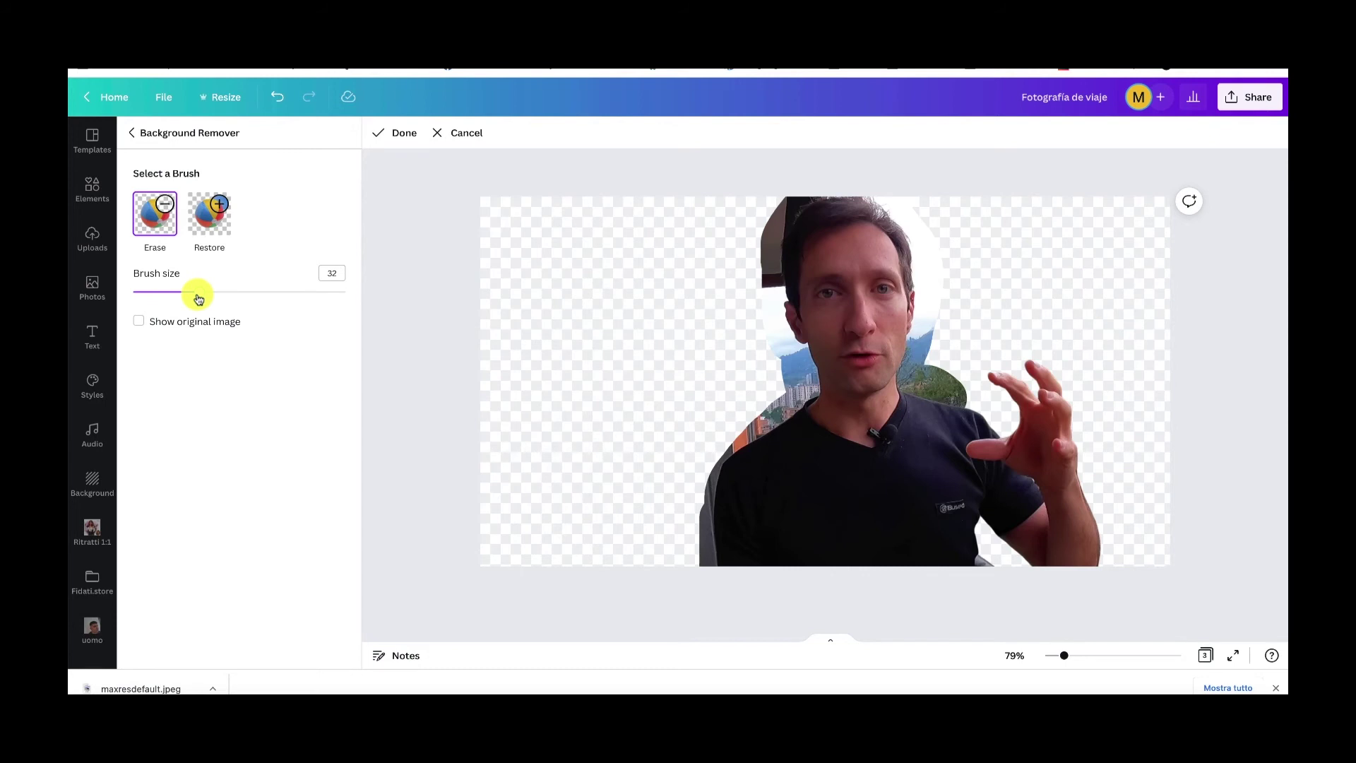
{"action": "left_click_drag", "start_coordinate": [195, 299], "coordinate": [170, 297]}
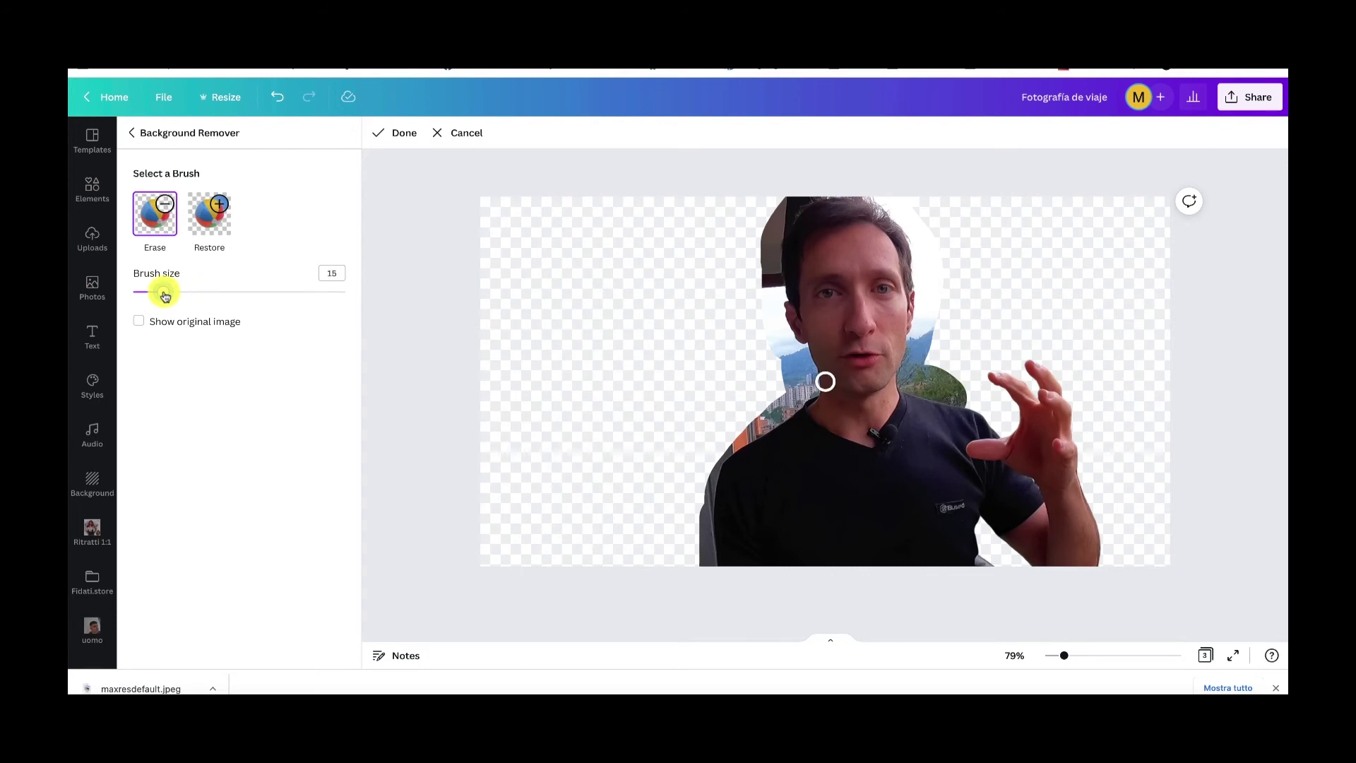
{"action": "left_click_drag", "start_coordinate": [916, 366], "coordinate": [936, 372]}
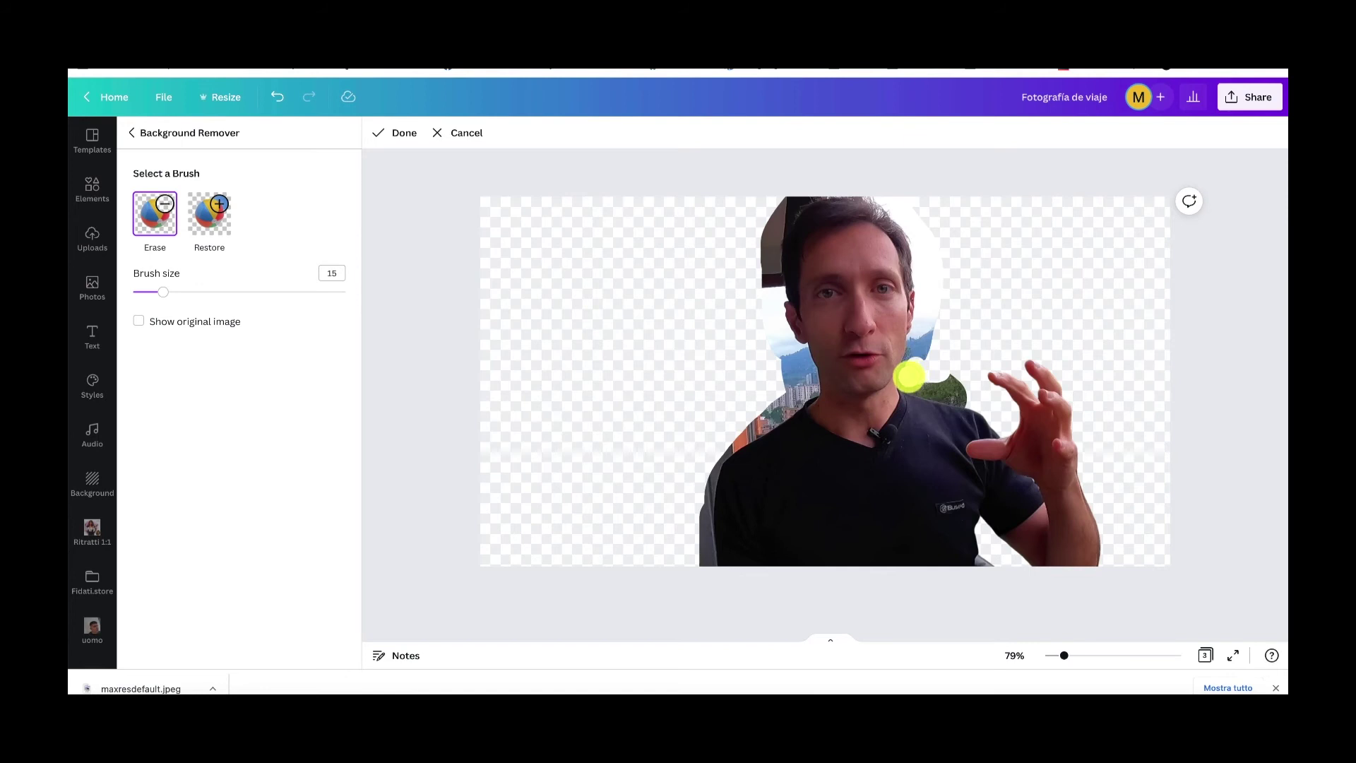
{"action": "left_click_drag", "start_coordinate": [929, 387], "coordinate": [957, 391]}
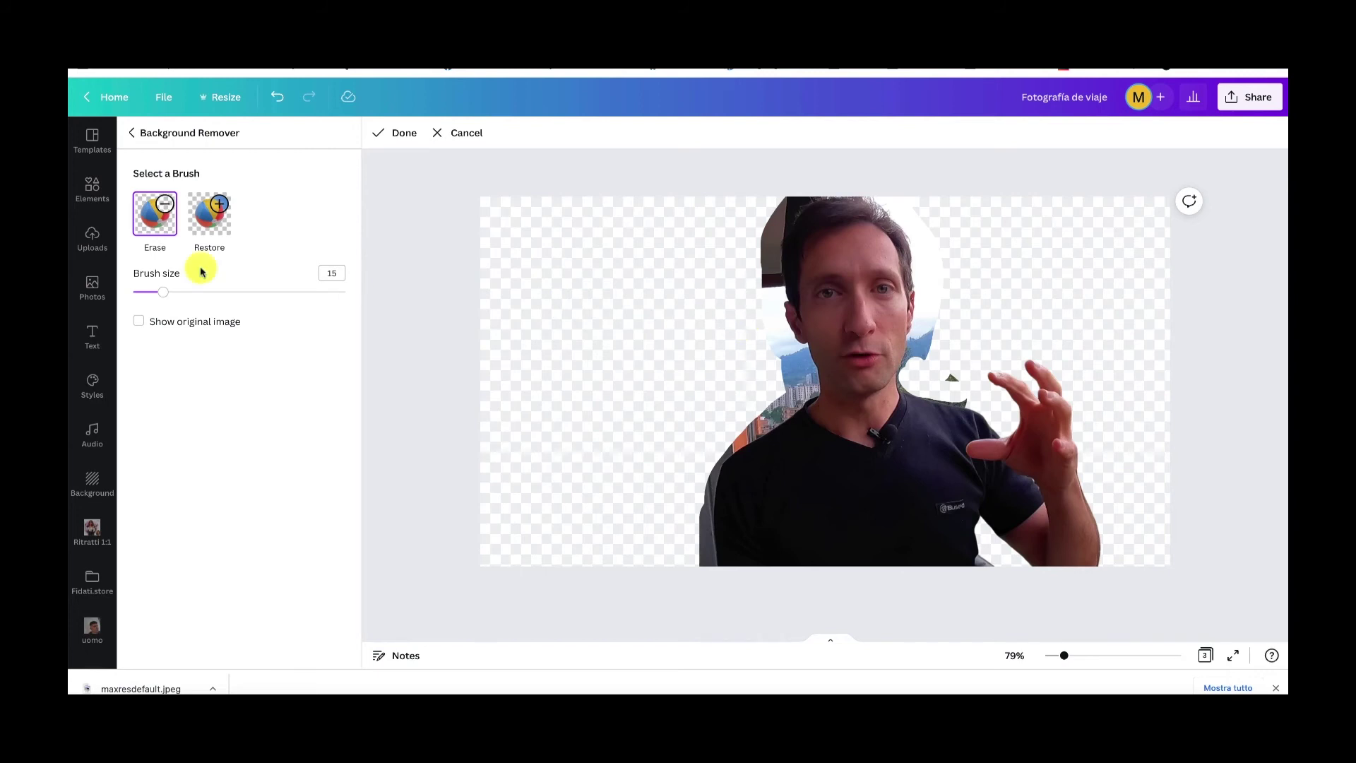
- Toggle the original image display on and off and discard the brush edits to the cutout
{"action": "left_click", "coordinate": [139, 325]}
{"action": "left_click", "coordinate": [139, 325]}
{"action": "left_click", "coordinate": [139, 325]}
{"action": "left_click", "coordinate": [138, 325]}
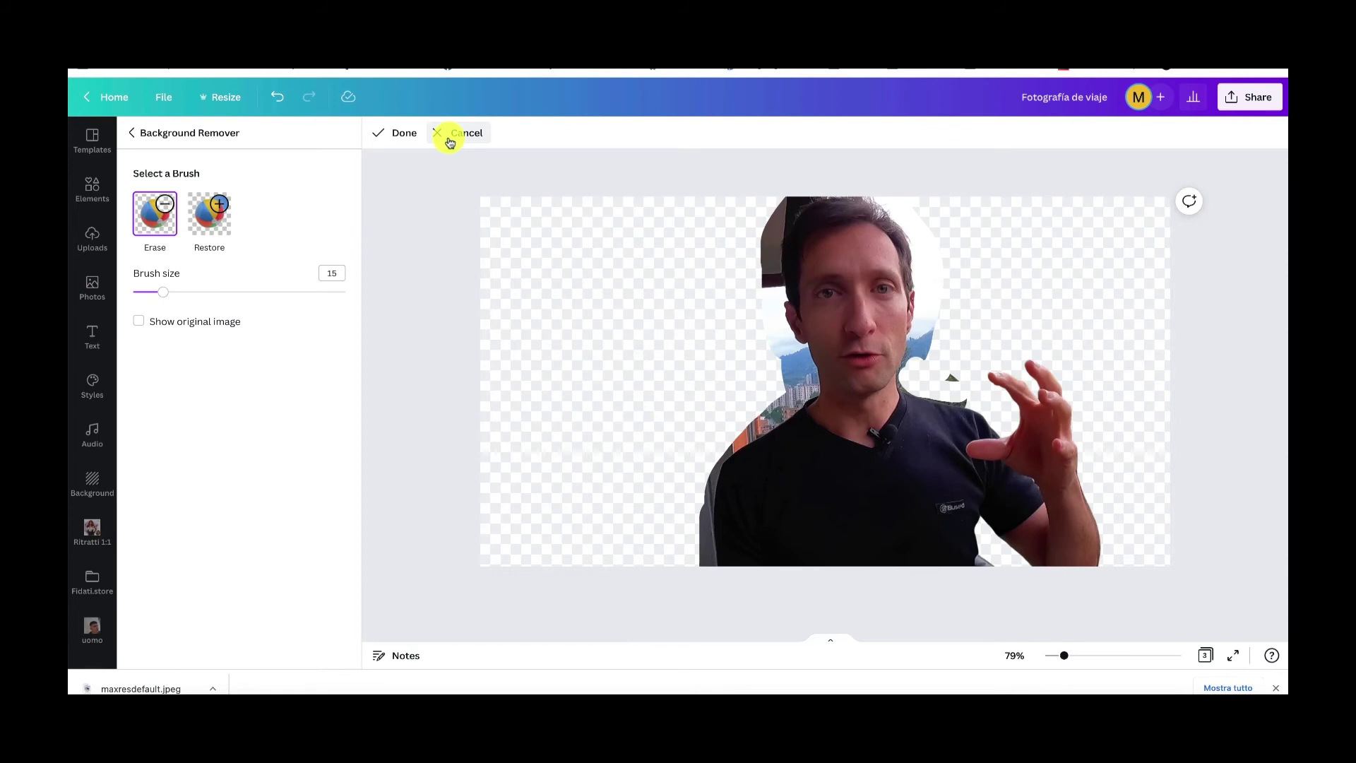
{"action": "left_click", "coordinate": [447, 138]}
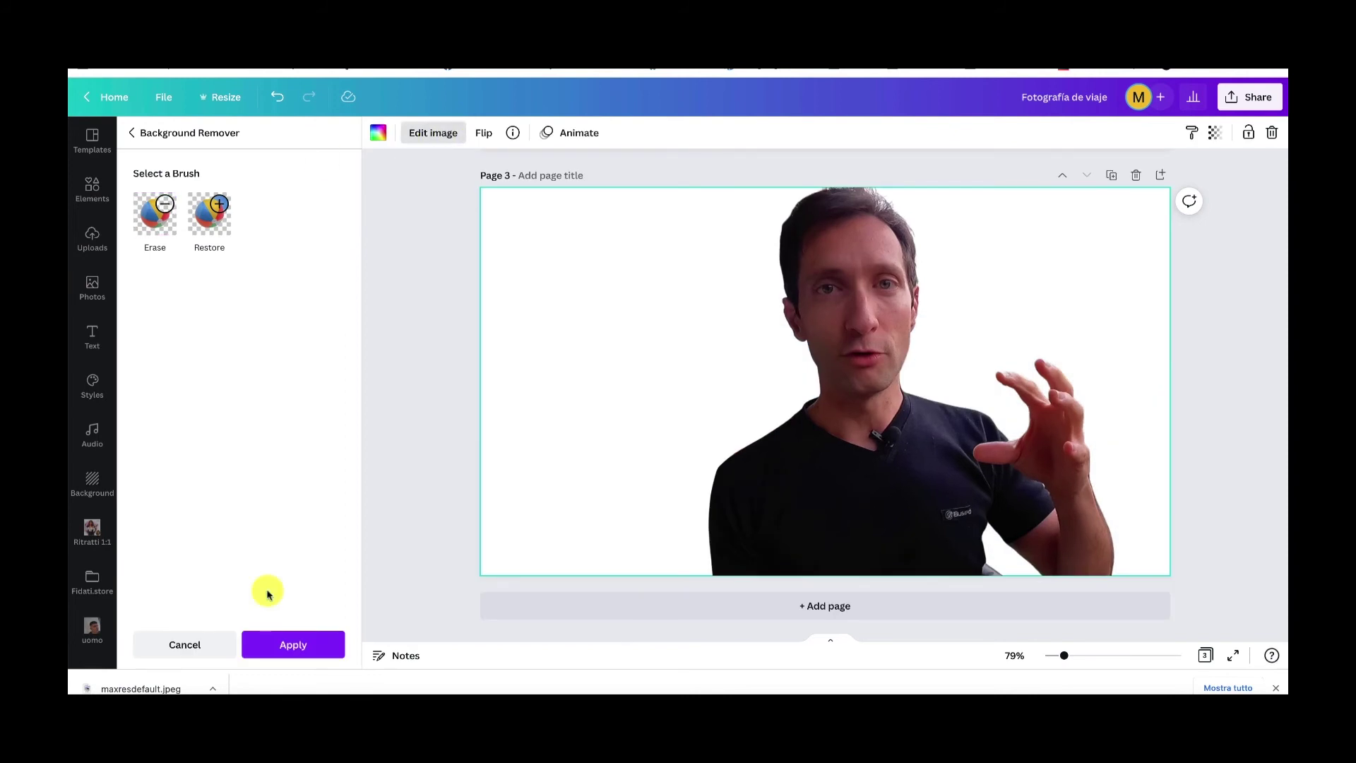
- Apply the background removal and detach the man's cutout from page 3's background
{"action": "left_click", "coordinate": [279, 640]}
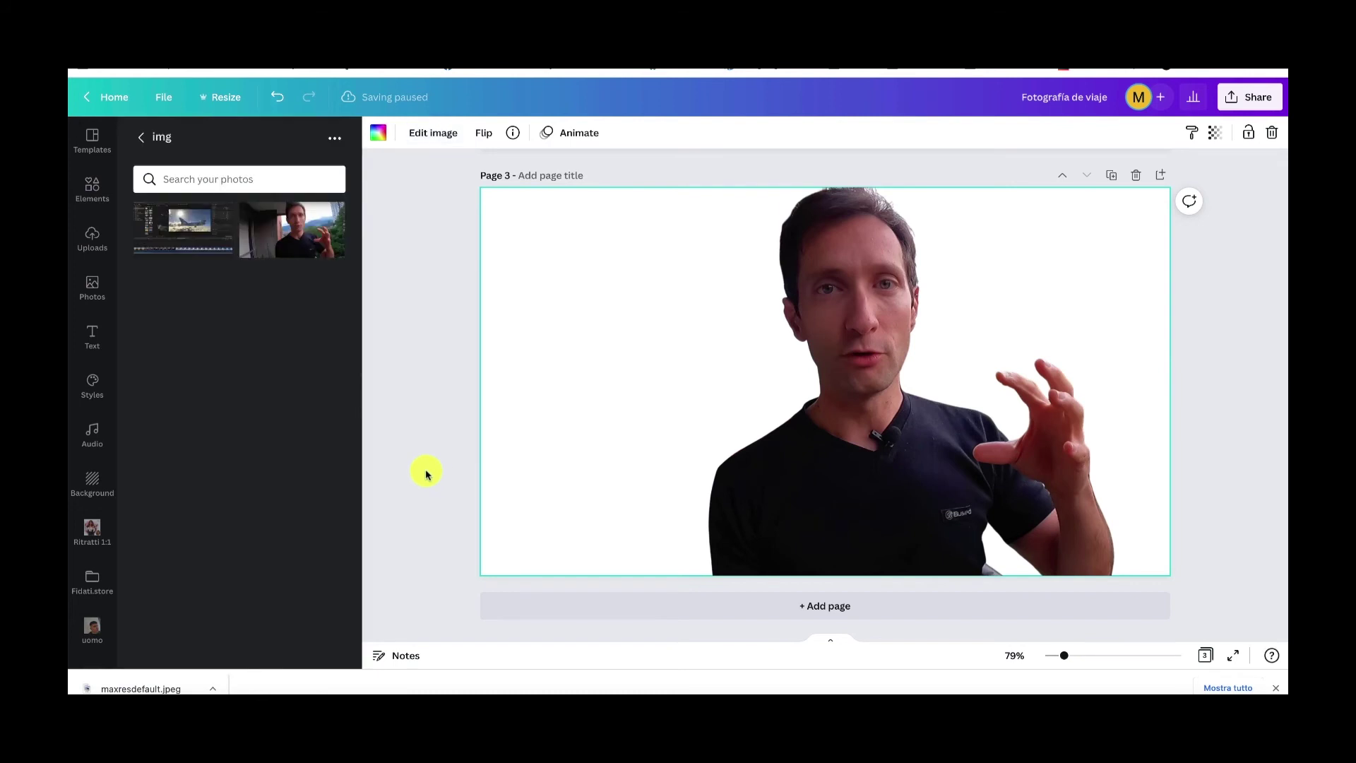
{"action": "left_click", "coordinate": [456, 404]}
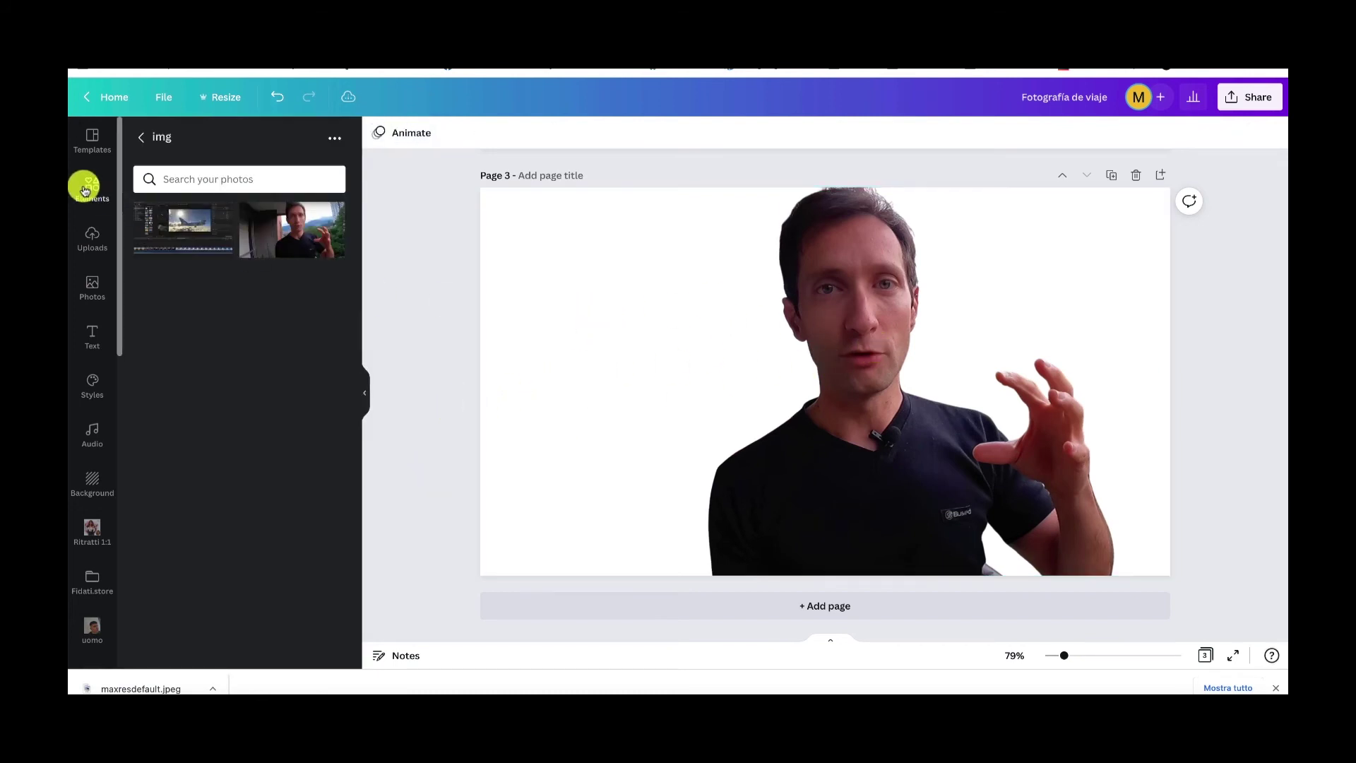
{"action": "left_click", "coordinate": [92, 484]}
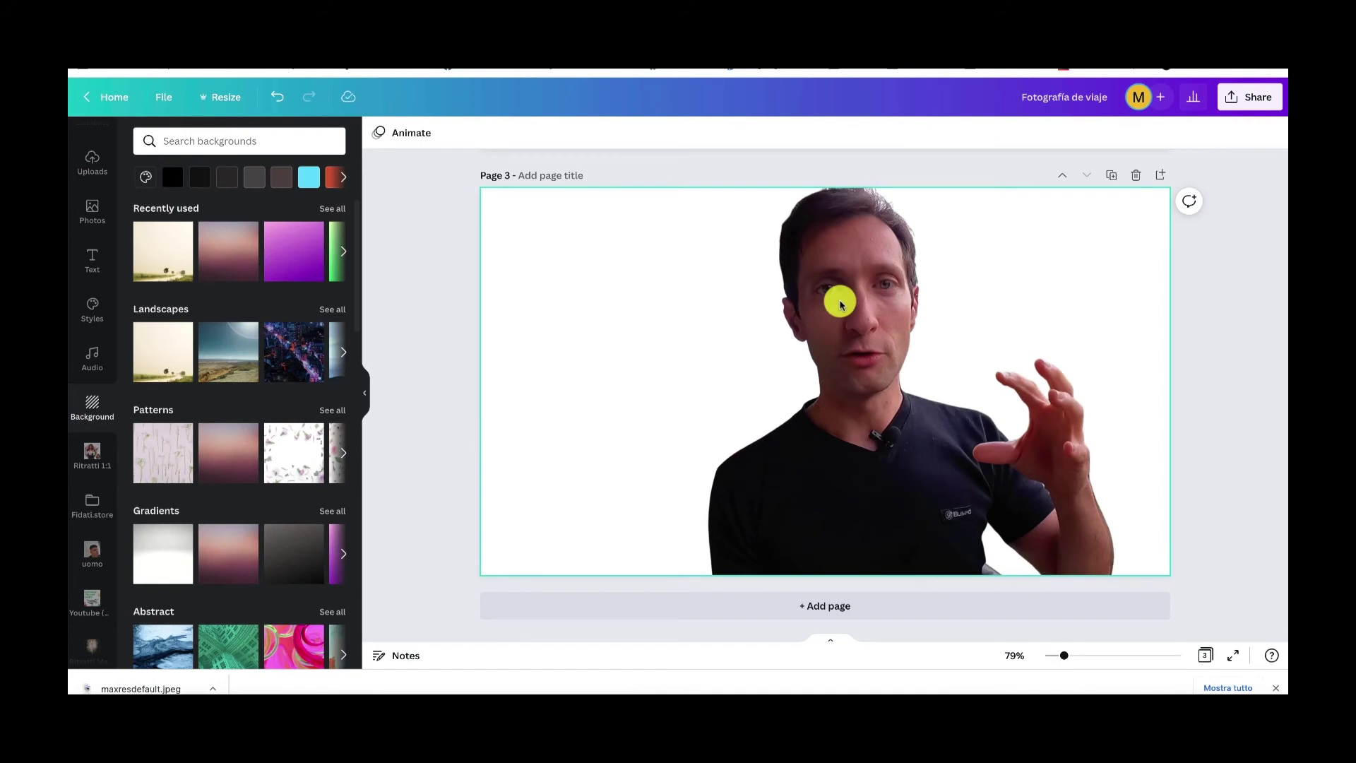
{"action": "right_click", "coordinate": [841, 304]}
{"action": "left_click", "coordinate": [894, 495]}
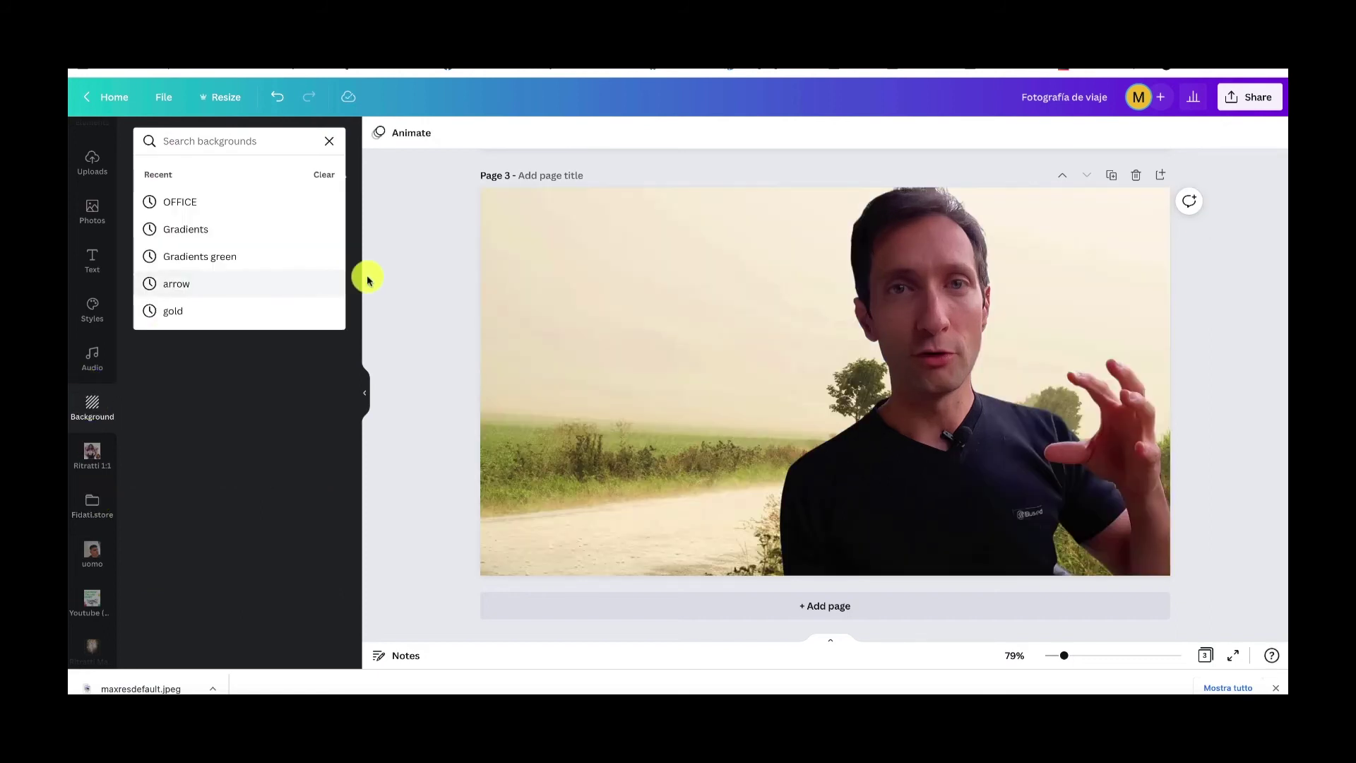
- Browse the suggested backgrounds and search the photo library for OFFICE TABLE
{"action": "left_click", "coordinate": [298, 267]}
{"action": "left_click", "coordinate": [329, 140]}
{"action": "scroll", "coordinate": [232, 357], "scroll_direction": "down", "scroll_amount": 2}
{"action": "scroll", "coordinate": [232, 357], "scroll_direction": "down", "scroll_amount": 4}
{"action": "scroll", "coordinate": [99, 297], "scroll_direction": "up", "scroll_amount": 1}
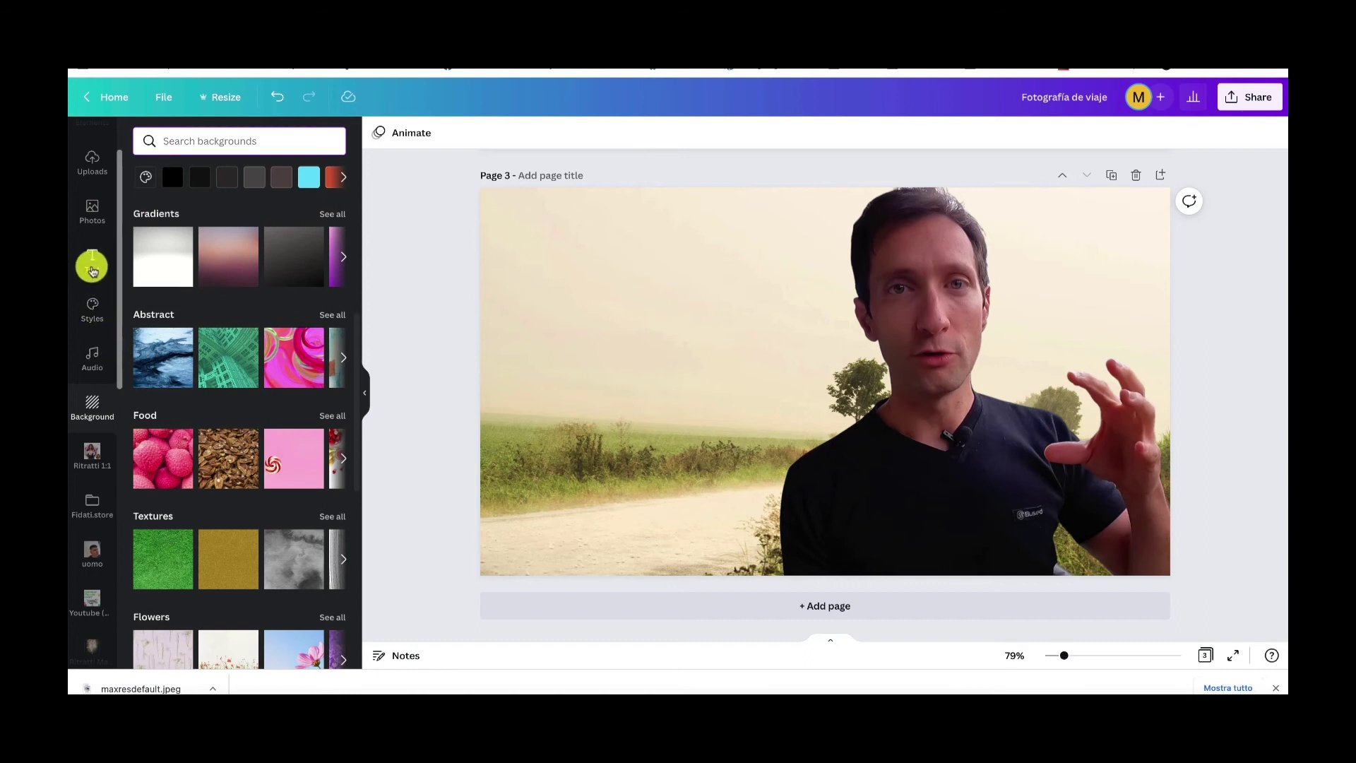
{"action": "left_click", "coordinate": [90, 216]}
{"action": "double_click", "coordinate": [209, 140]}
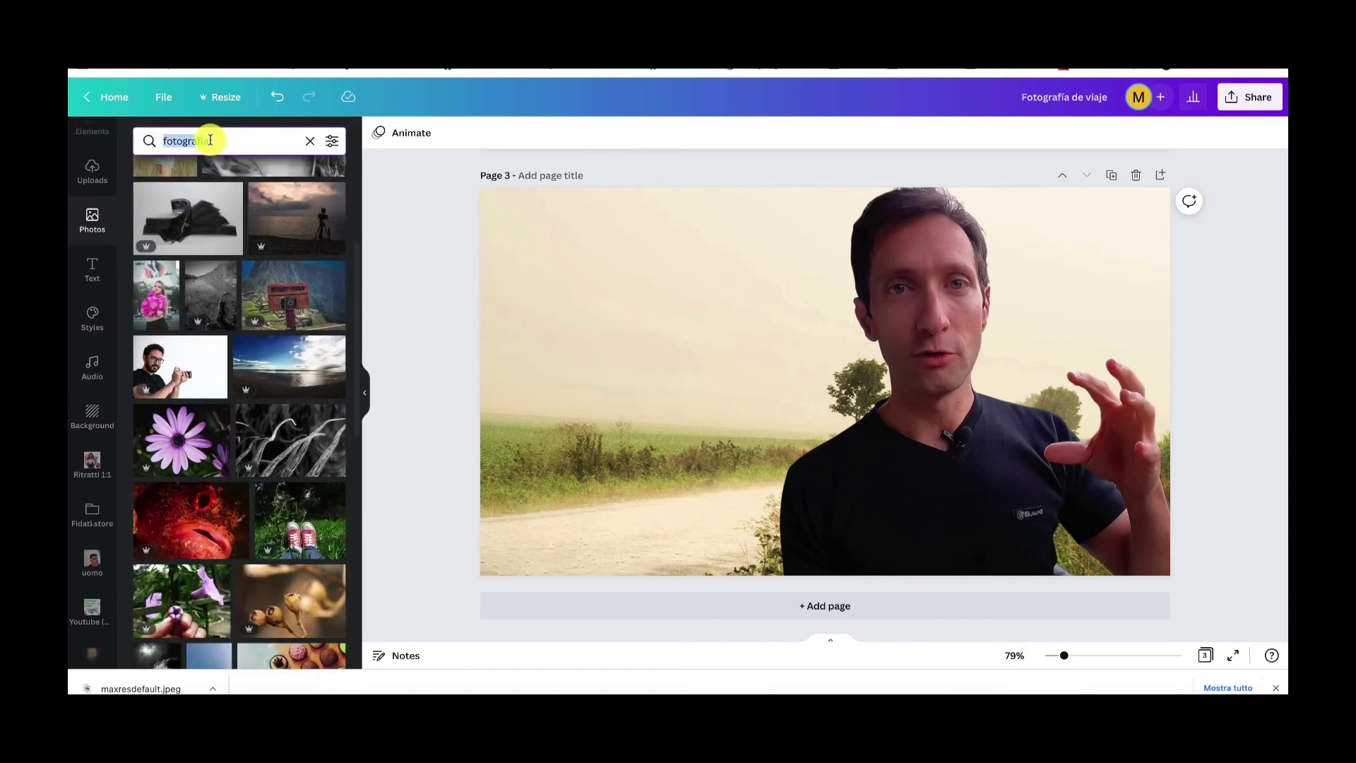
{"action": "type", "text": "OFFICE"}
{"action": "left_click", "coordinate": [283, 198]}
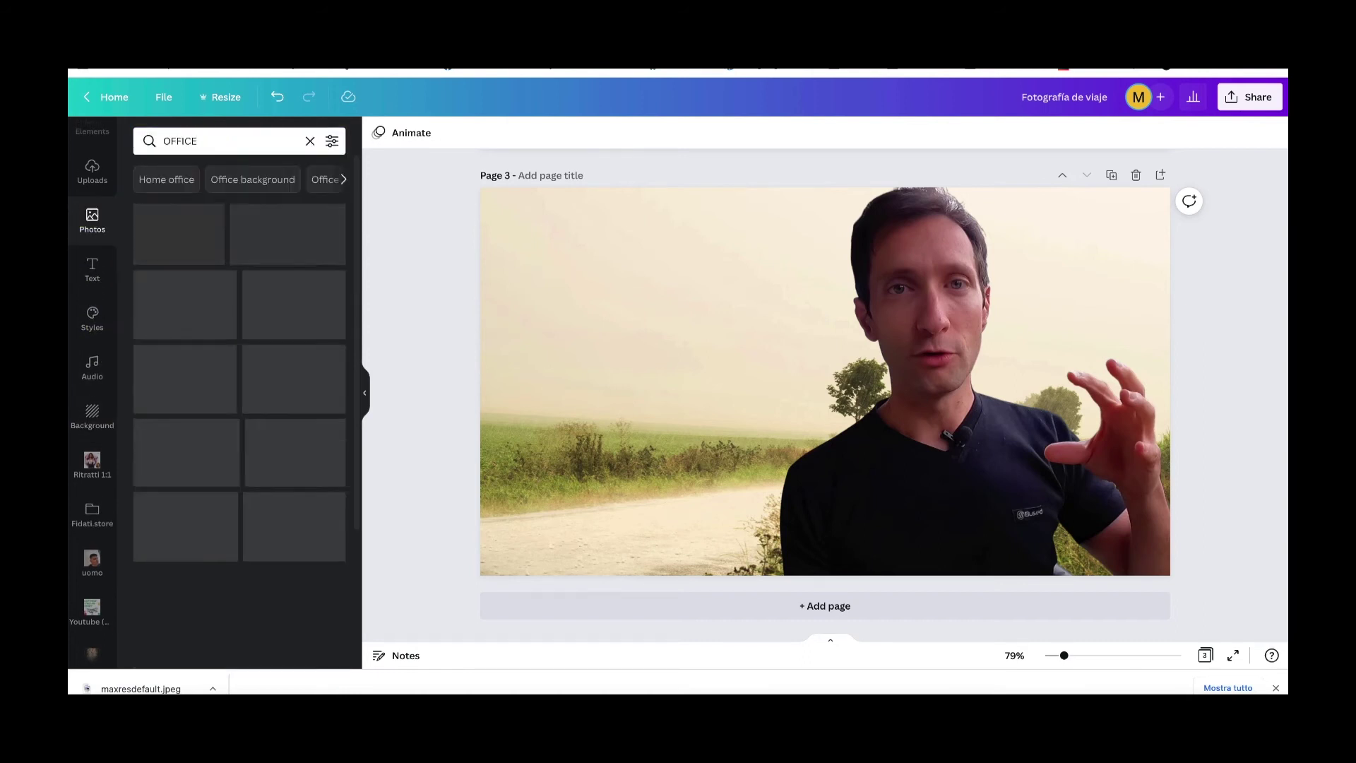
- Add the mint-green desktop photo with laptop, coffee cup and notebook and use it to replace page 3's background
{"action": "left_click", "coordinate": [297, 234]}
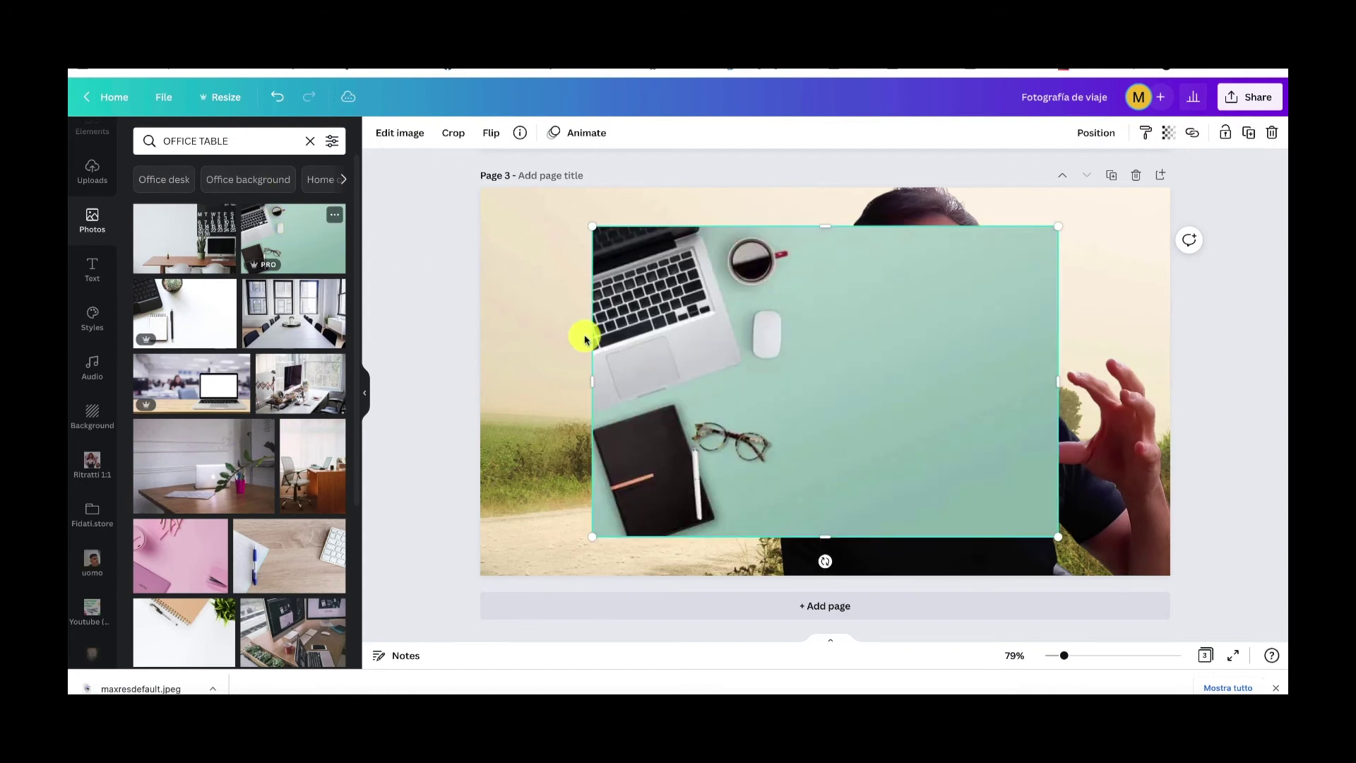
{"action": "right_click", "coordinate": [731, 383]}
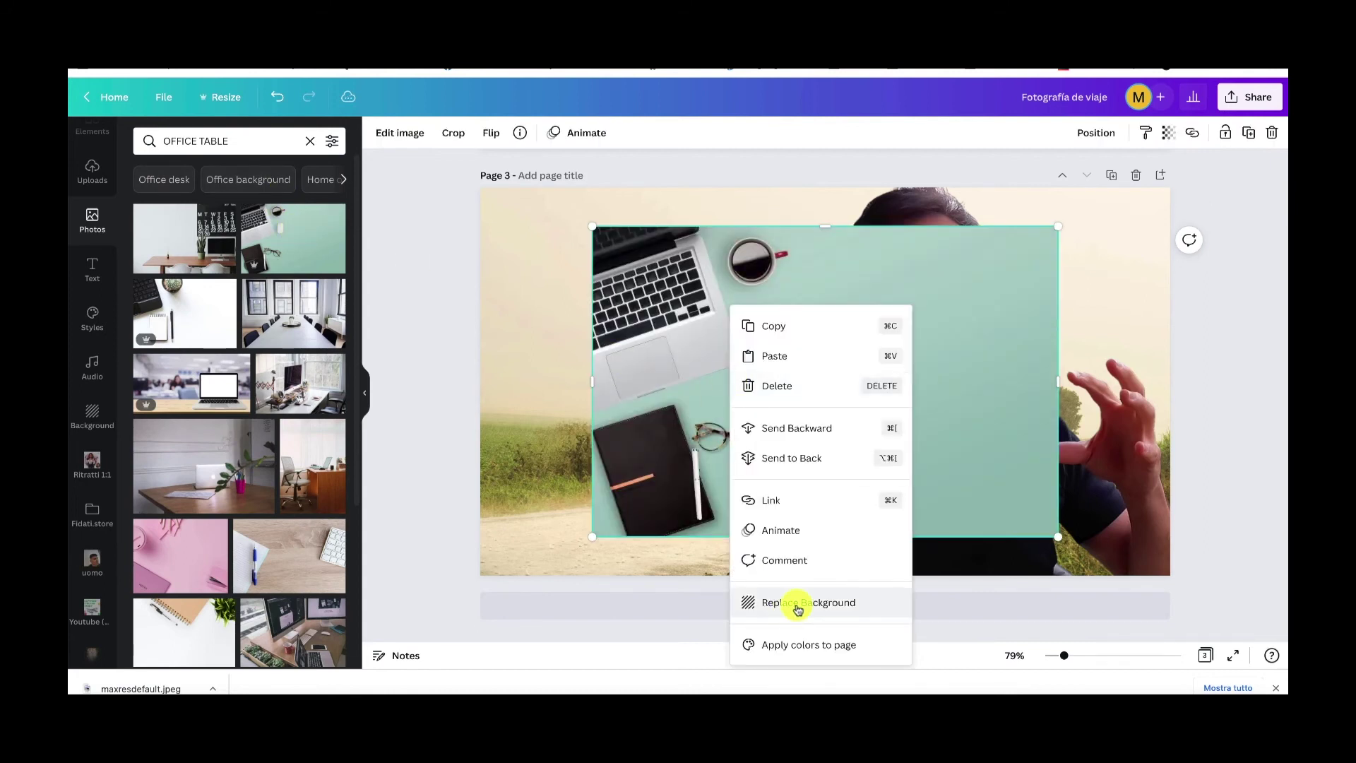
{"action": "left_click", "coordinate": [793, 603]}
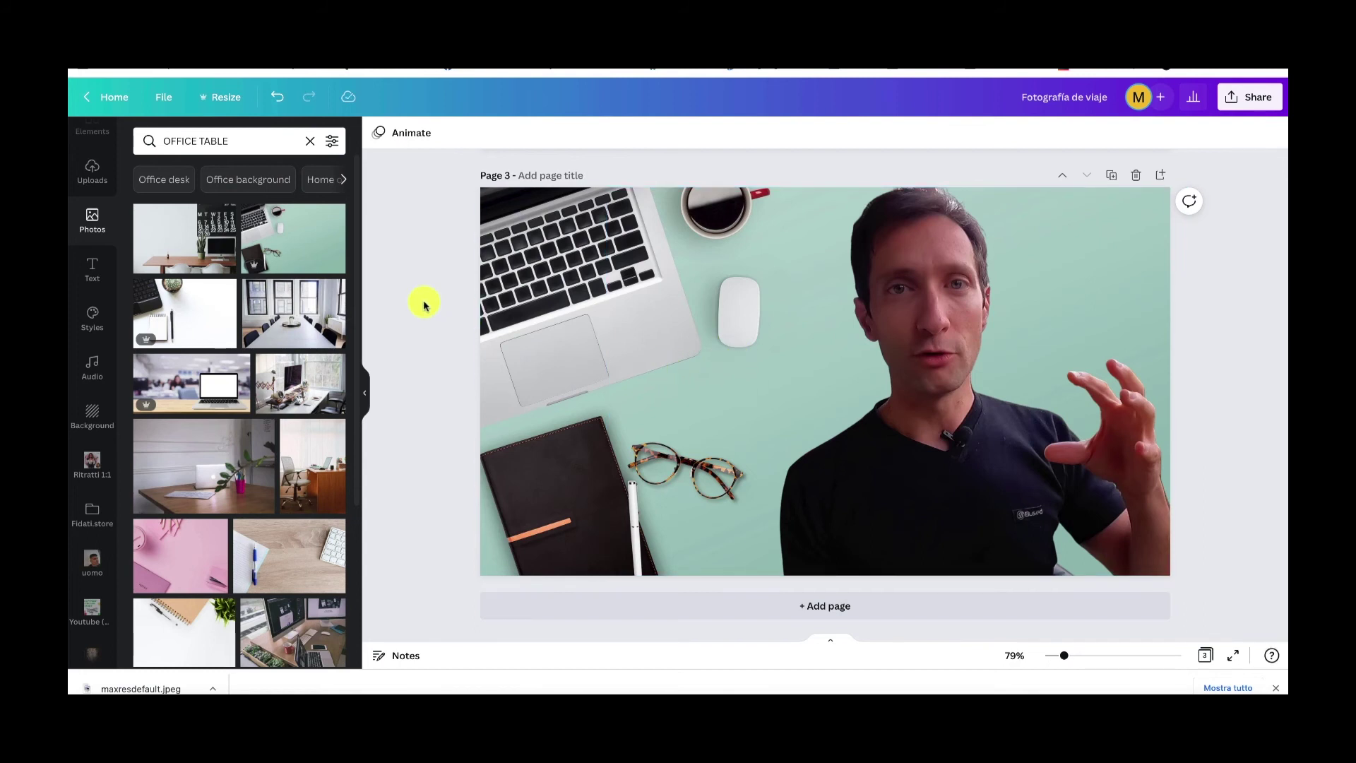
- Shift the man's cutout toward the middle of the page and add the heading ORGANIZZARE IL LAVORO in the page's upper-right corner
{"action": "left_click_drag", "start_coordinate": [900, 294], "coordinate": [813, 299]}
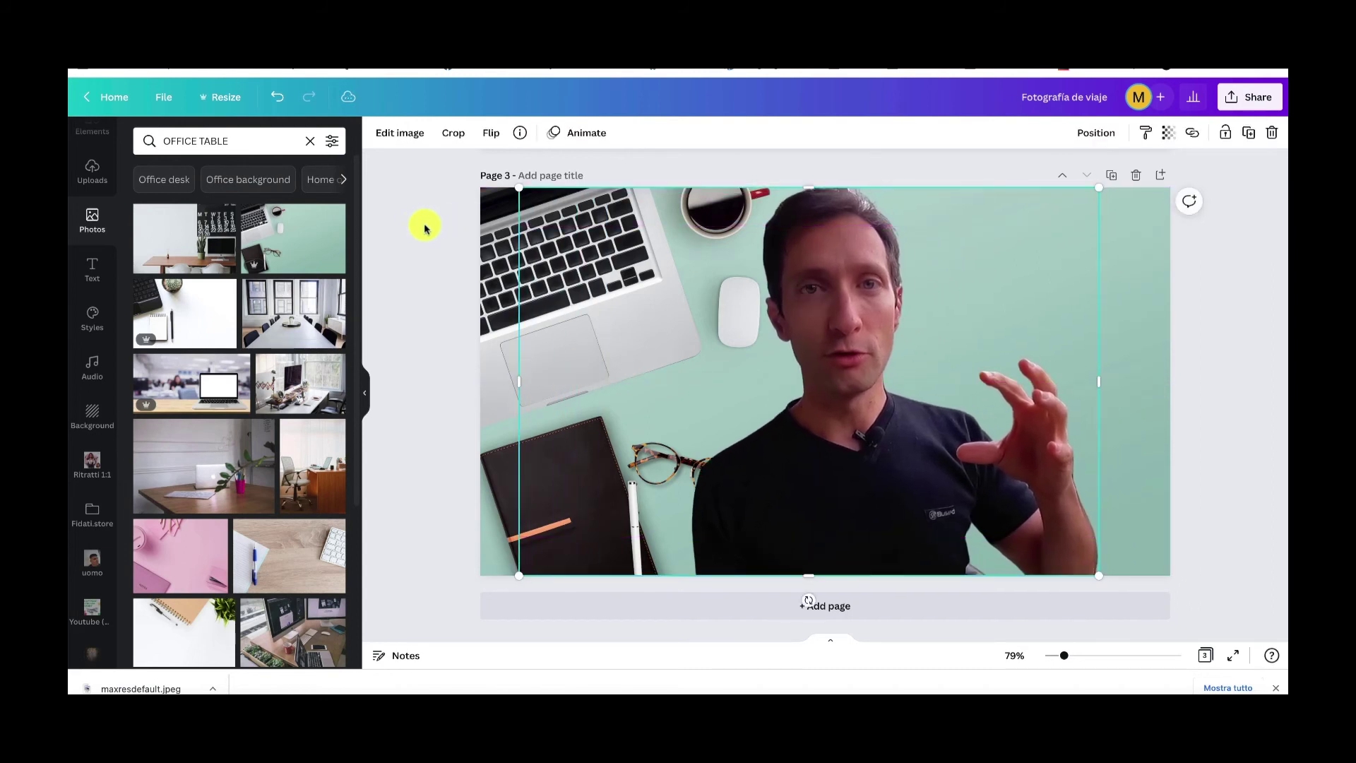
{"action": "left_click", "coordinate": [89, 267]}
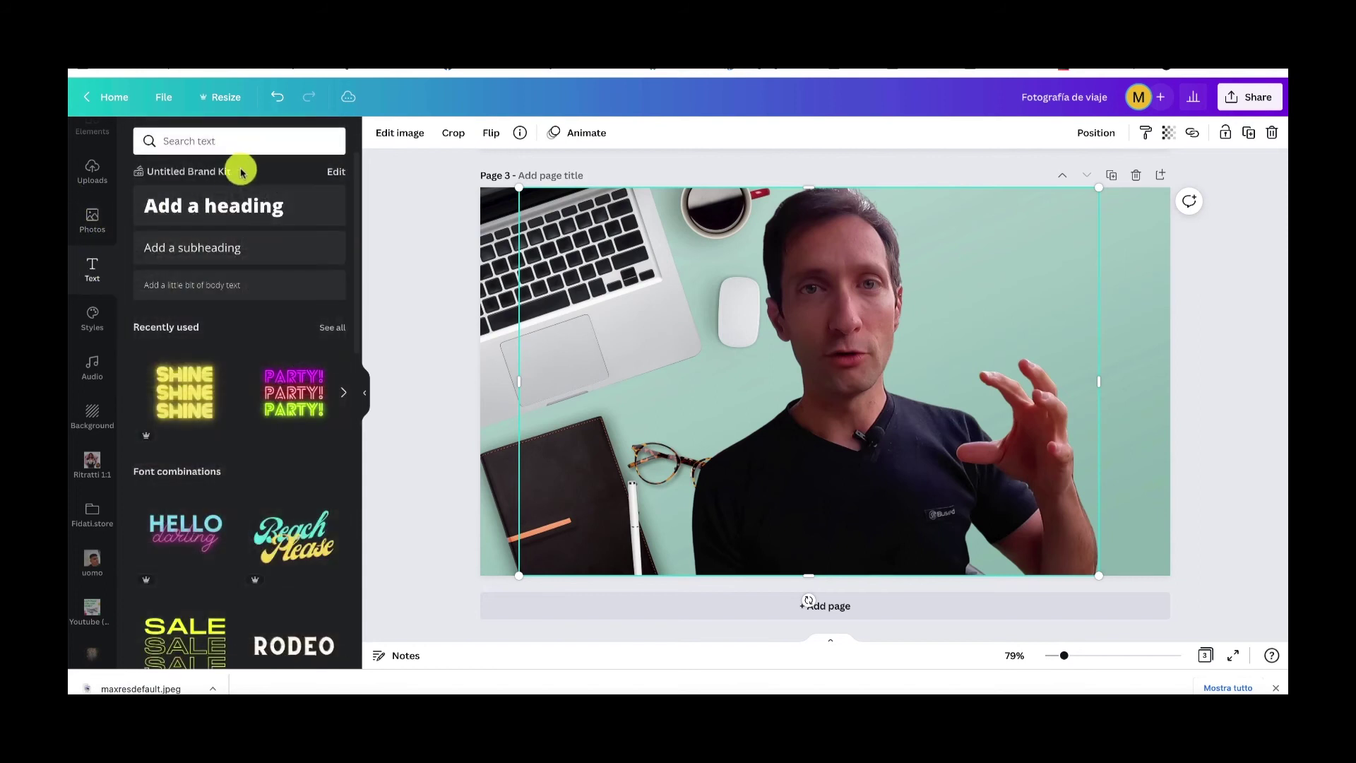
{"action": "left_click", "coordinate": [221, 211]}
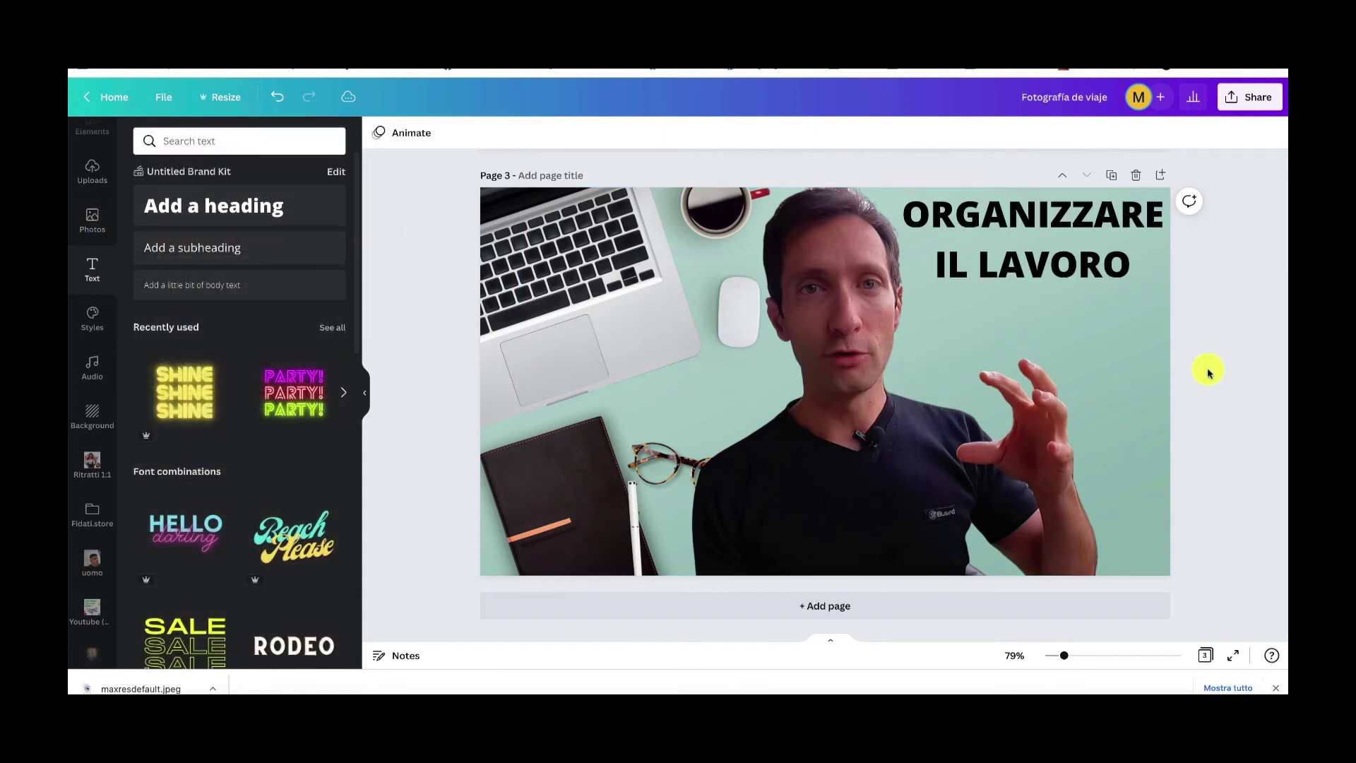
- Flip the mint-green background photo horizontally
{"action": "left_click", "coordinate": [508, 328]}
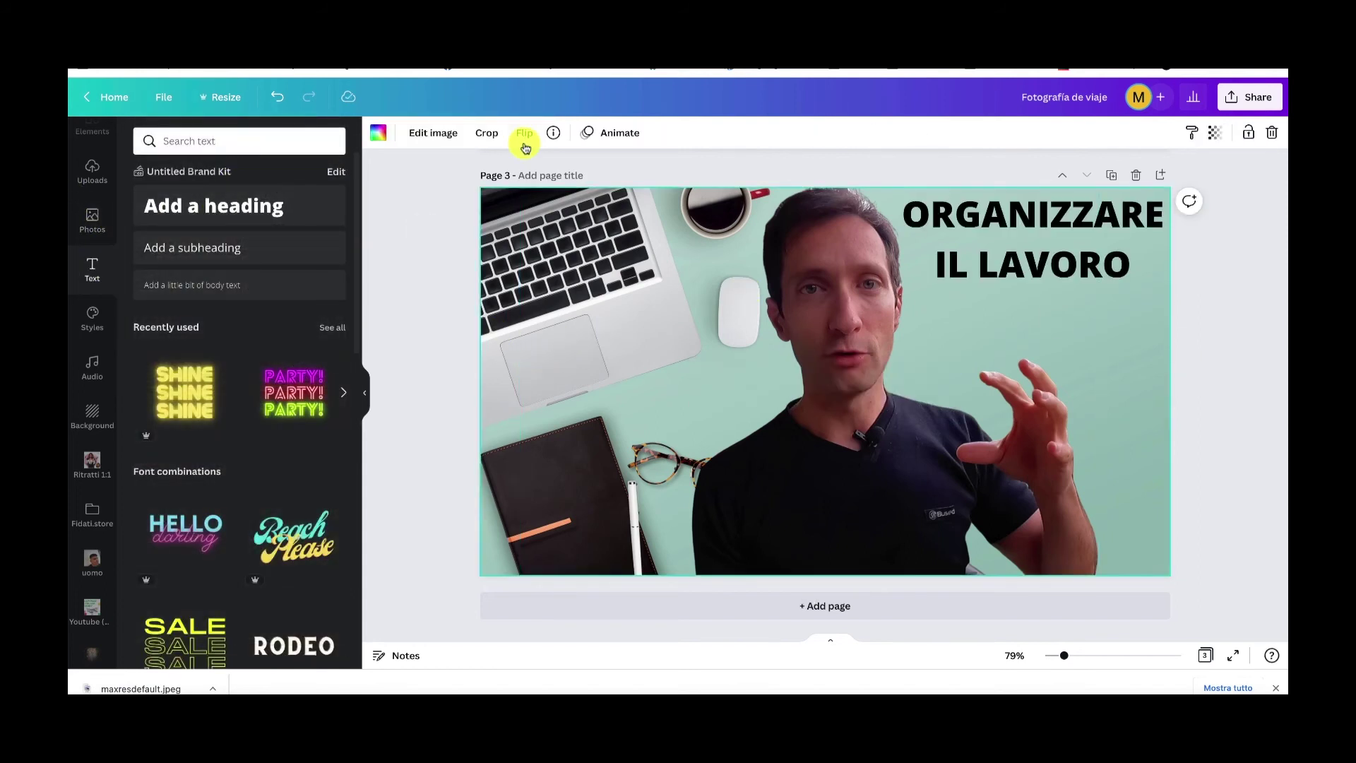
{"action": "left_click", "coordinate": [524, 135]}
{"action": "left_click", "coordinate": [569, 169]}
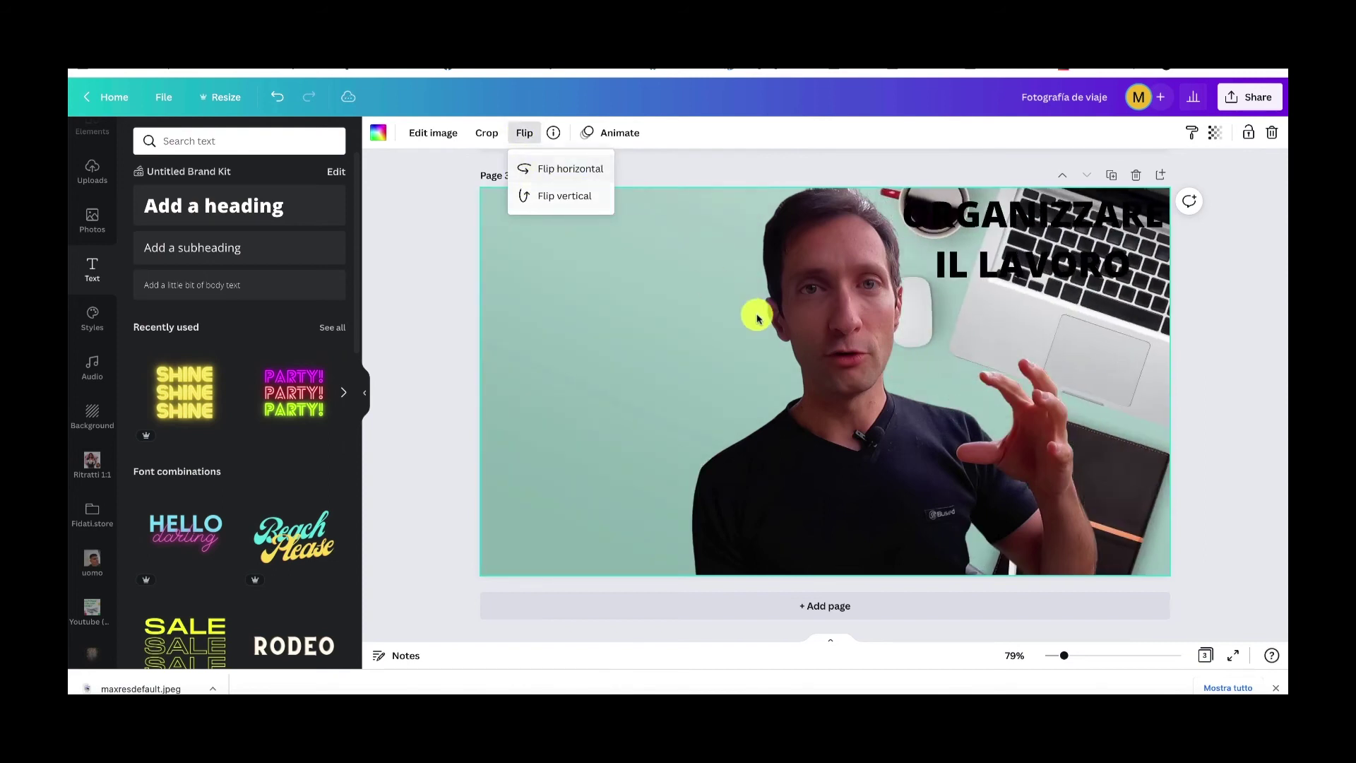
- Move the heading to the upper-left corner of the page and nudge the man's cutout slightly to the right
{"action": "left_click_drag", "start_coordinate": [1029, 212], "coordinate": [622, 222]}
{"action": "left_click_drag", "start_coordinate": [838, 375], "coordinate": [878, 376]}
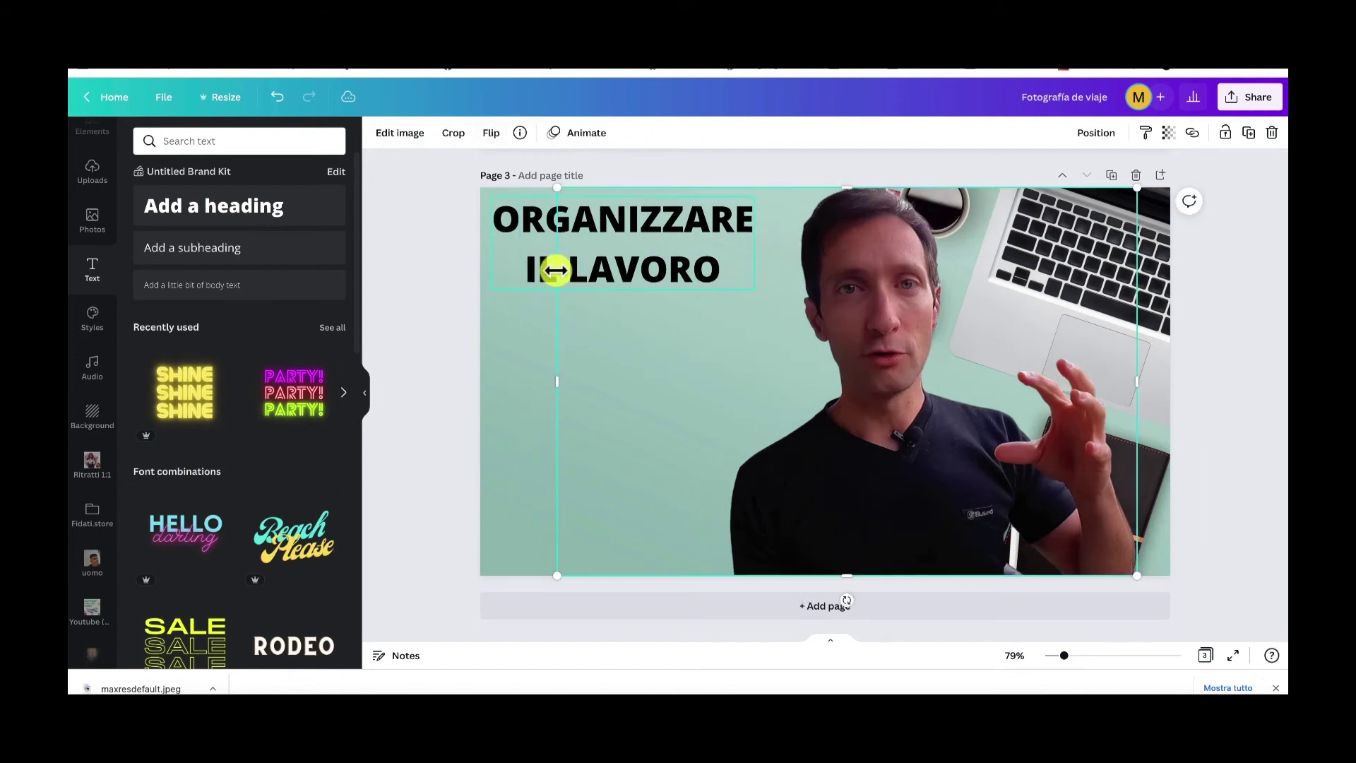
{"action": "left_click", "coordinate": [431, 313]}
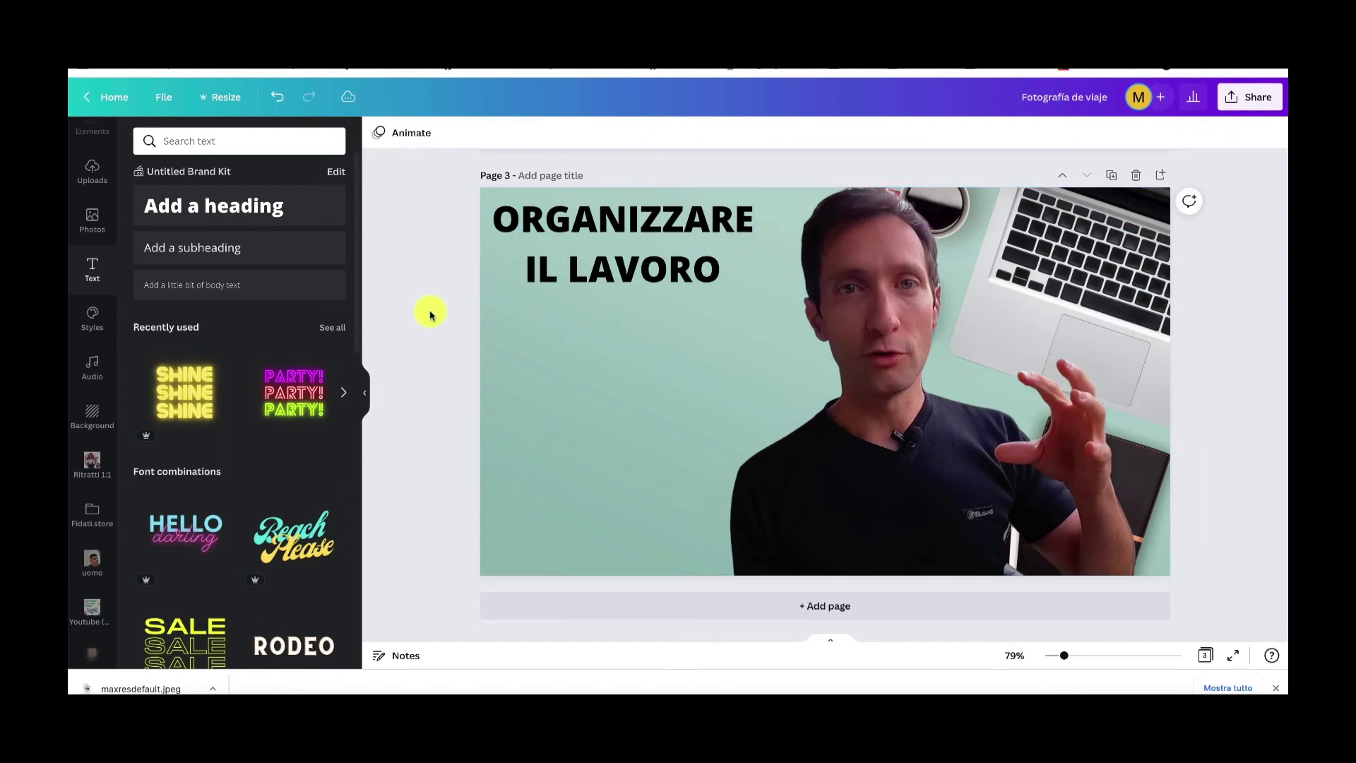
- Delete the mint-green background photo and add the office photo of a light wooden desk with laptop and white chair to page 3
{"action": "left_click", "coordinate": [999, 333]}
{"action": "key", "text": "Delete"}
{"action": "left_click", "coordinate": [91, 224]}
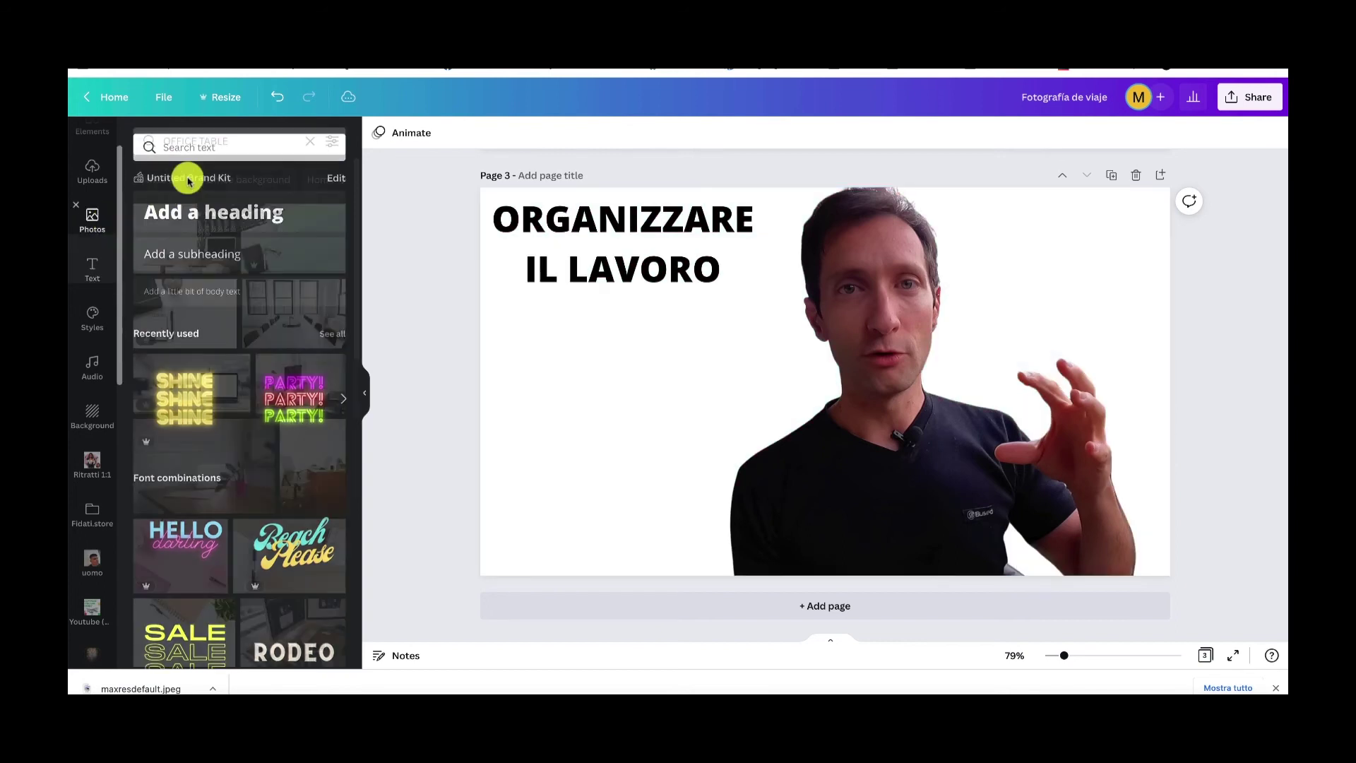
{"action": "scroll", "coordinate": [263, 314], "scroll_direction": "down", "scroll_amount": 6}
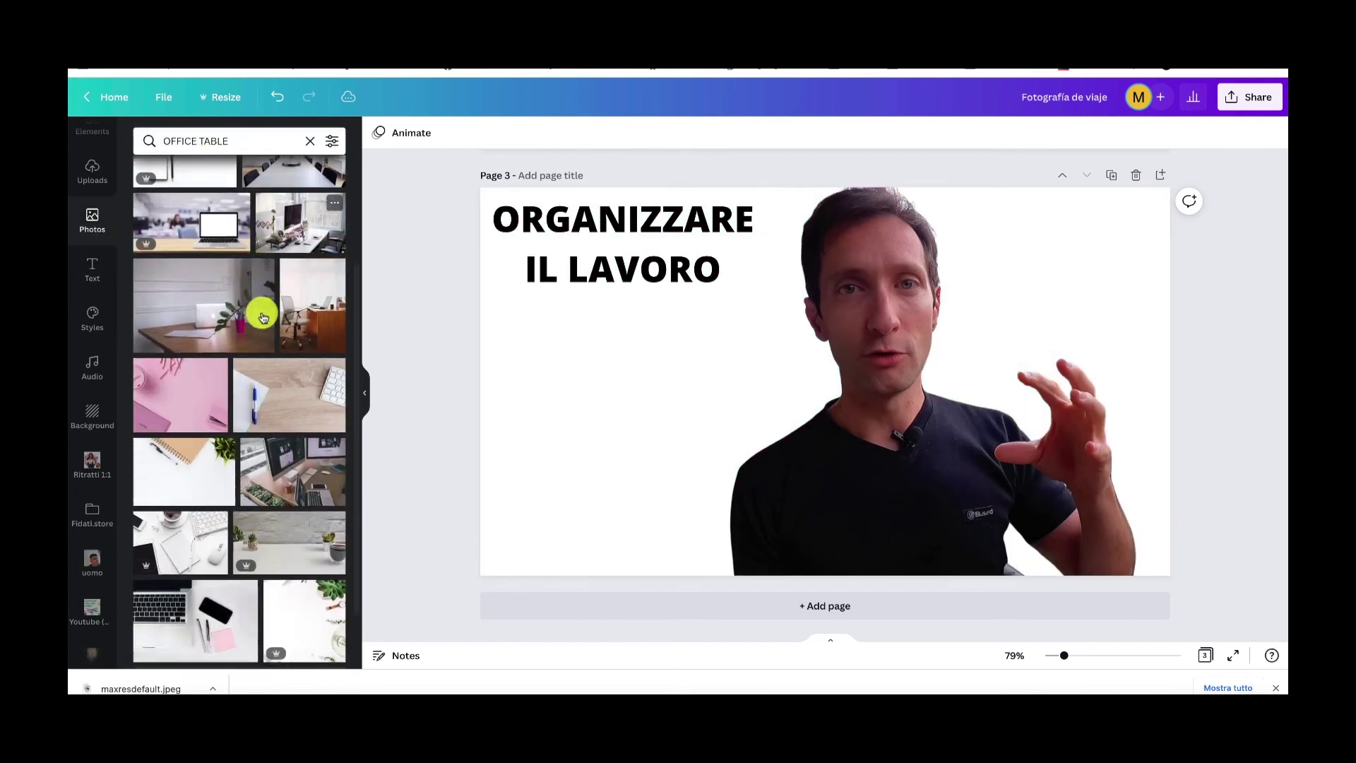
{"action": "left_click", "coordinate": [289, 433]}
{"action": "left_click_drag", "start_coordinate": [883, 415], "coordinate": [799, 412]}
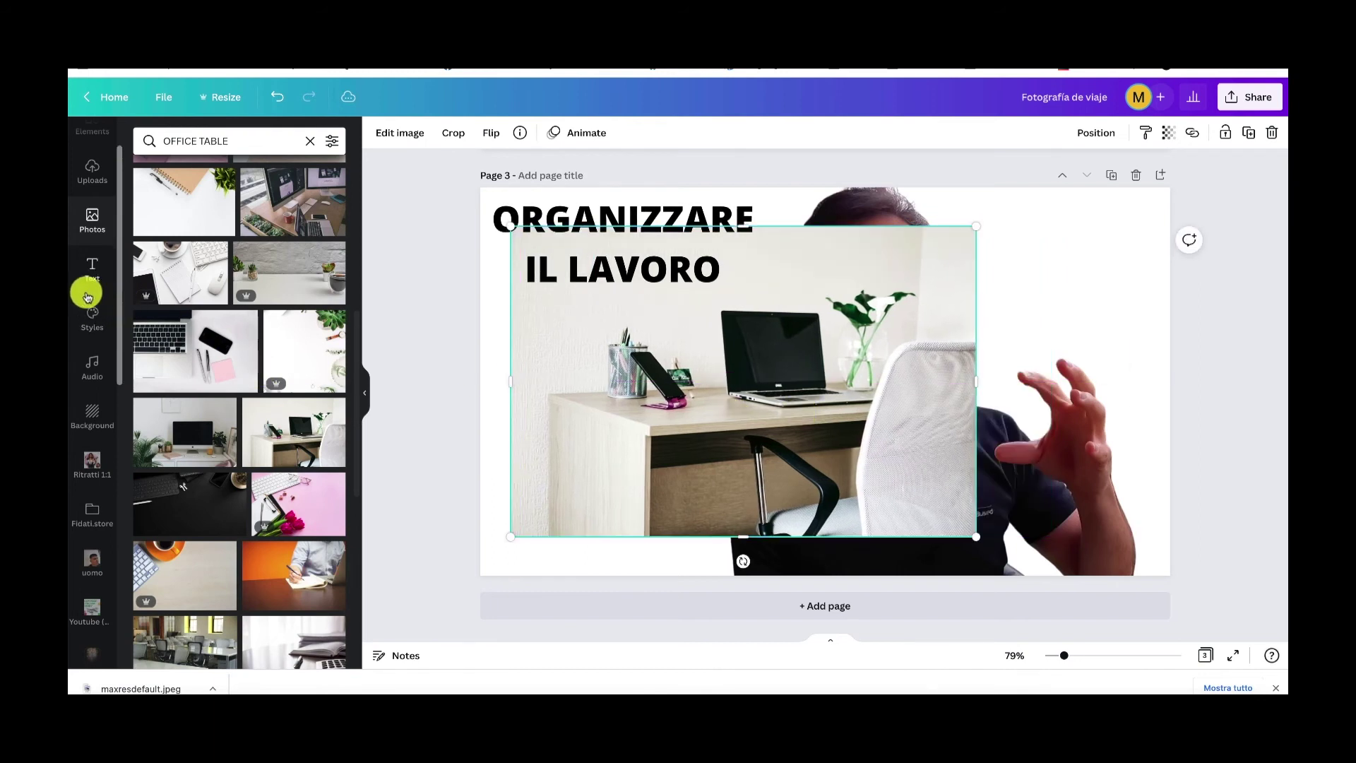
- Add a scalloped circle frame to page 3, fill it with the office desk photo and position it below the heading
{"action": "scroll", "coordinate": [84, 279], "scroll_direction": "up", "scroll_amount": 1}
{"action": "left_click", "coordinate": [86, 188]}
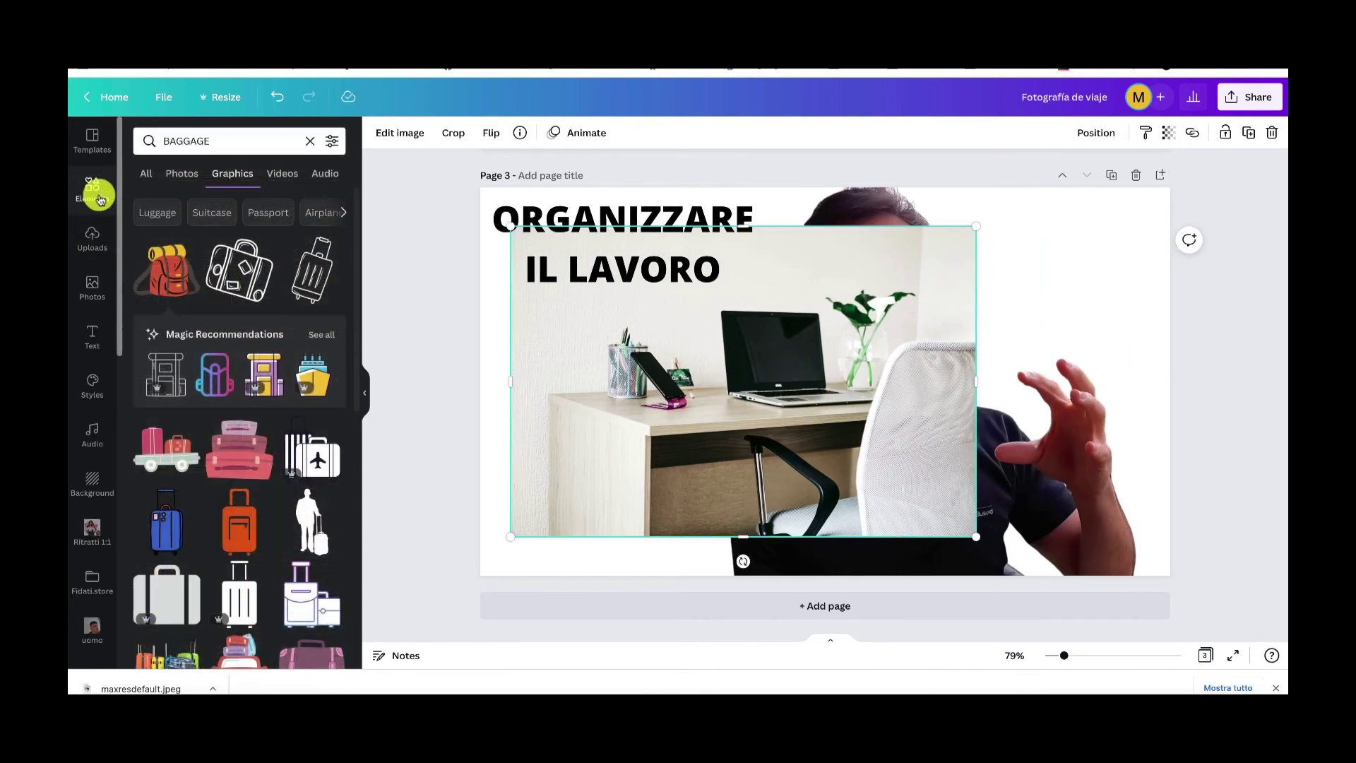
{"action": "scroll", "coordinate": [242, 356], "scroll_direction": "down", "scroll_amount": 3}
{"action": "scroll", "coordinate": [242, 355], "scroll_direction": "down", "scroll_amount": 3}
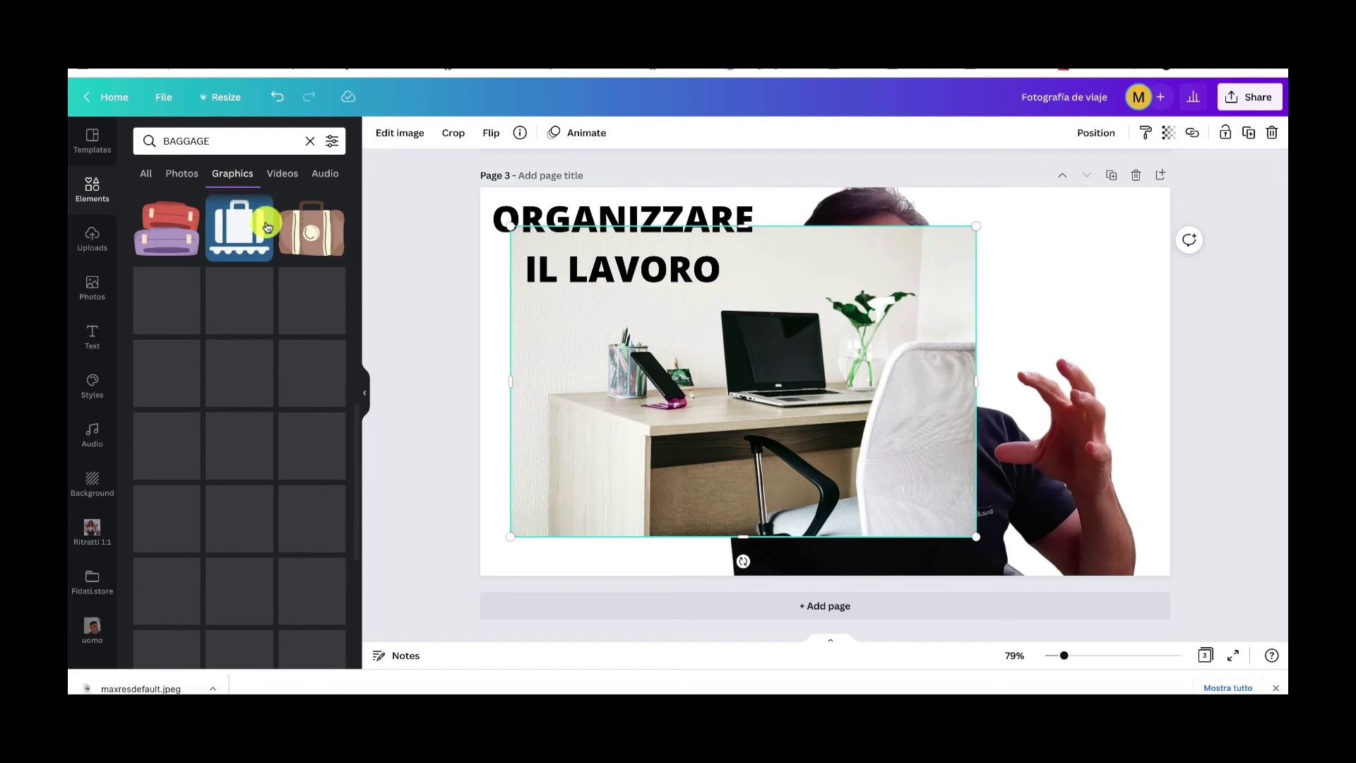
{"action": "left_click", "coordinate": [307, 141]}
{"action": "scroll", "coordinate": [236, 330], "scroll_direction": "down", "scroll_amount": 10}
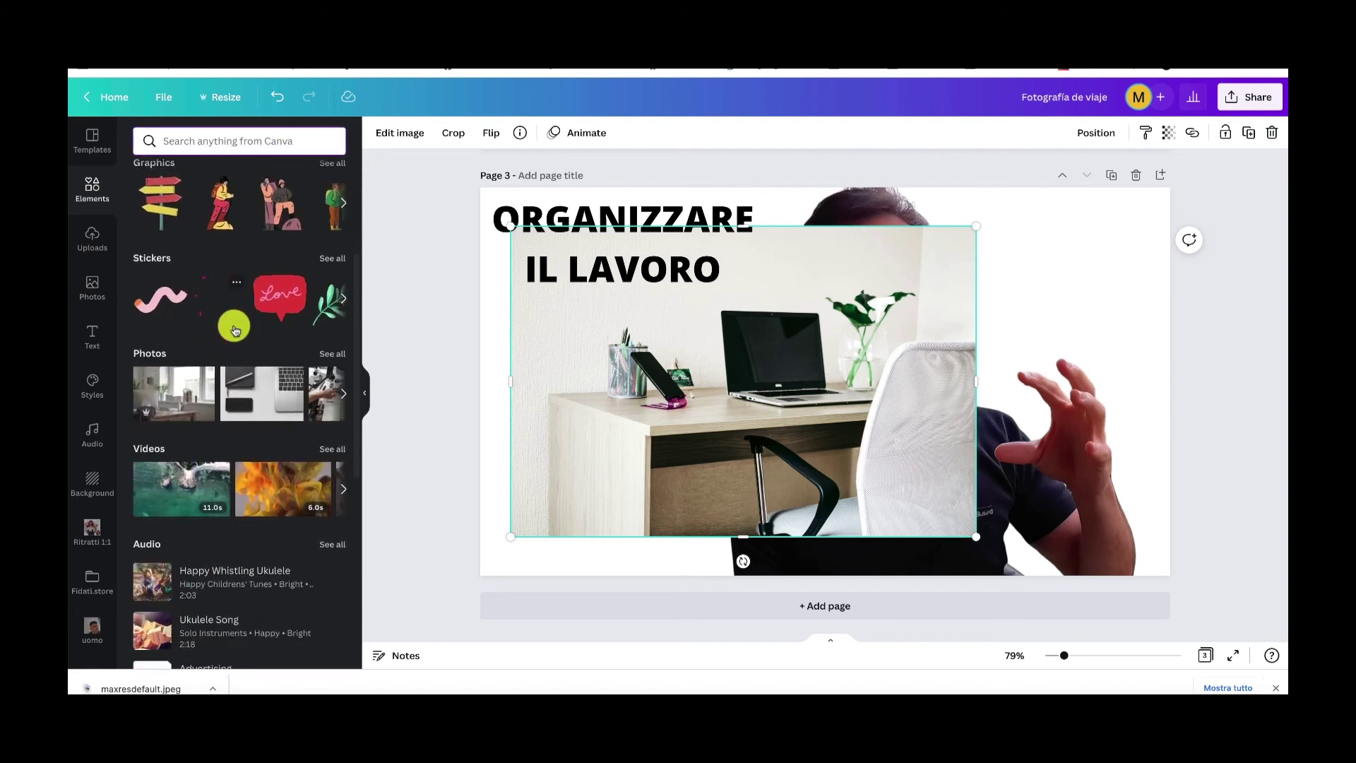
{"action": "scroll", "coordinate": [173, 459], "scroll_direction": "down", "scroll_amount": 1}
{"action": "left_click", "coordinate": [349, 485]}
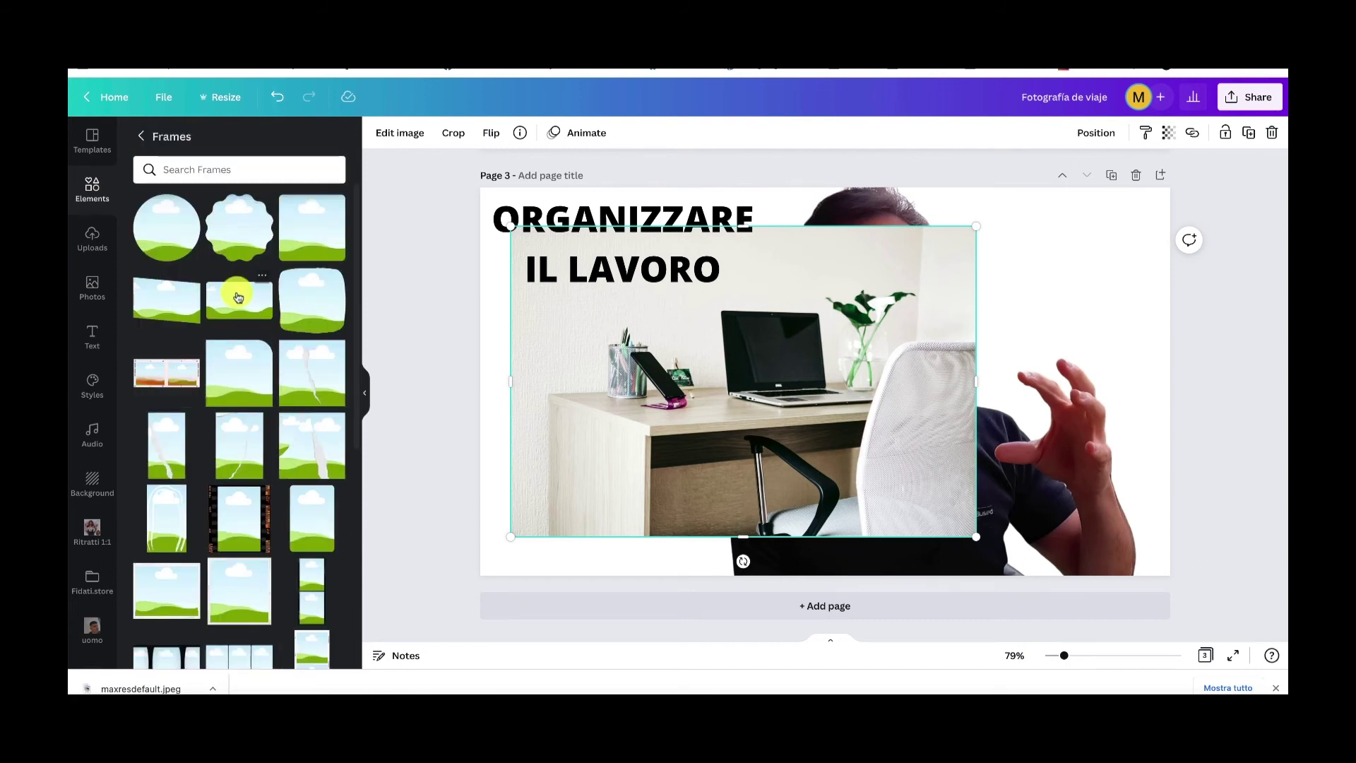
{"action": "left_click", "coordinate": [241, 233]}
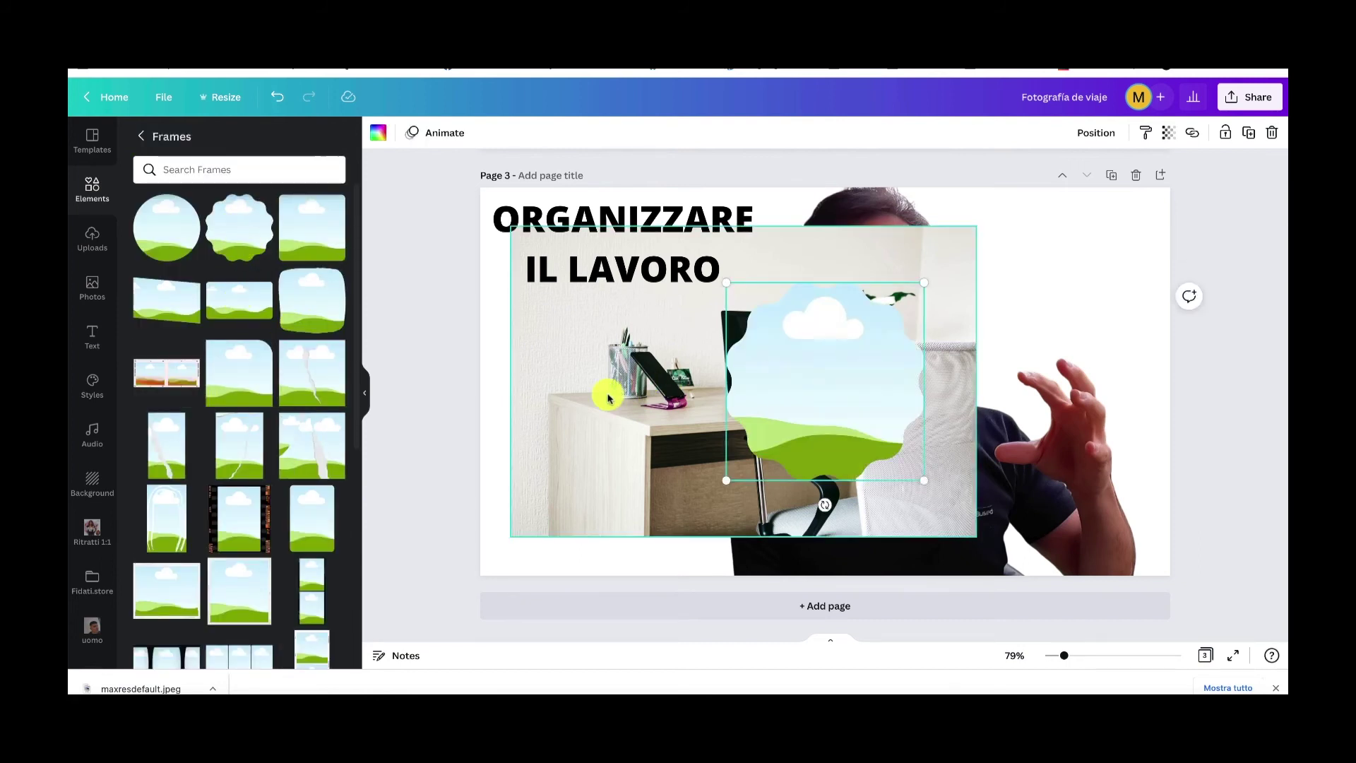
{"action": "mouse_move", "coordinate": [606, 399]}
{"action": "left_mouse_down"}
{"action": "mouse_move", "coordinate": [690, 379]}
{"action": "mouse_move", "coordinate": [832, 388]}
{"action": "mouse_move", "coordinate": [626, 433]}
{"action": "left_mouse_up"}
- Move the man's cutout to the page's right edge and enlarge the scalloped desk photo beneath the heading
{"action": "left_click", "coordinate": [892, 332]}
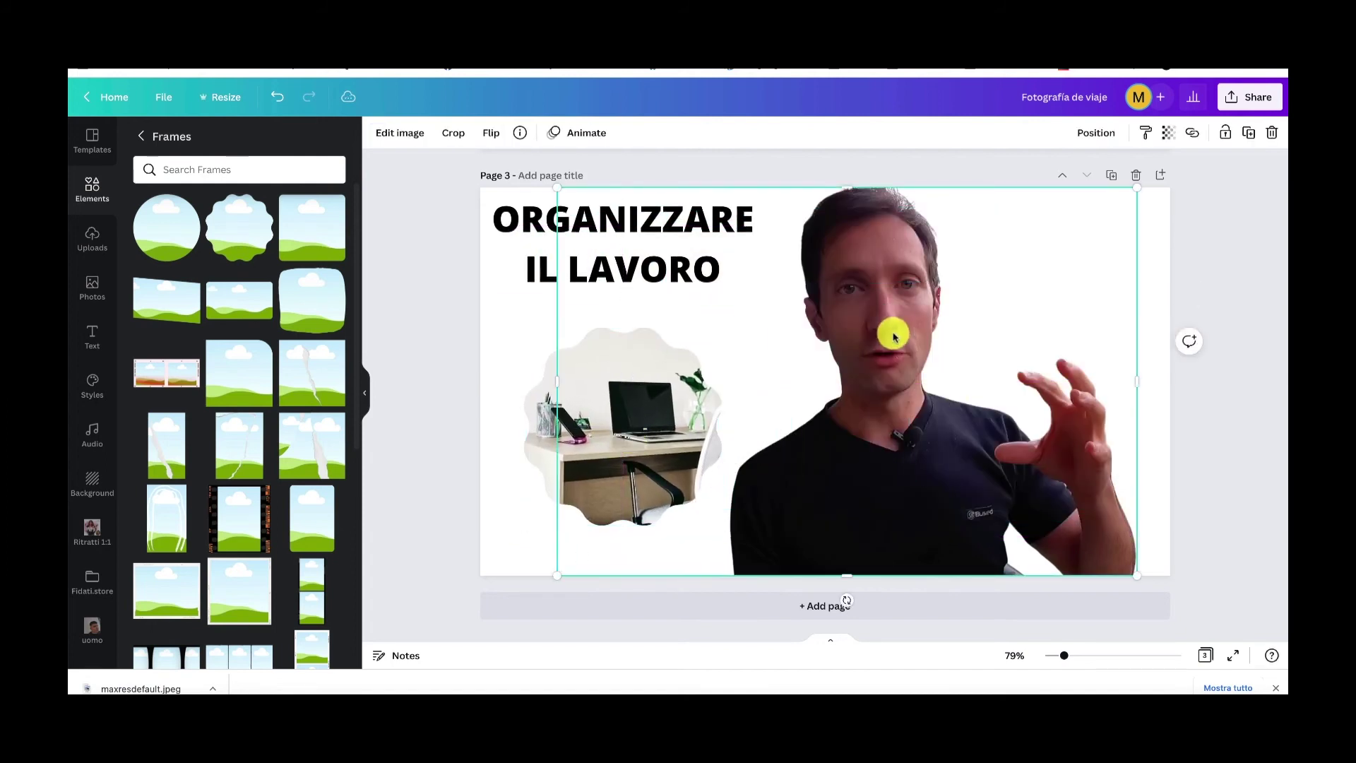
{"action": "left_click", "coordinate": [594, 395]}
{"action": "left_click_drag", "start_coordinate": [721, 327], "coordinate": [796, 294]}
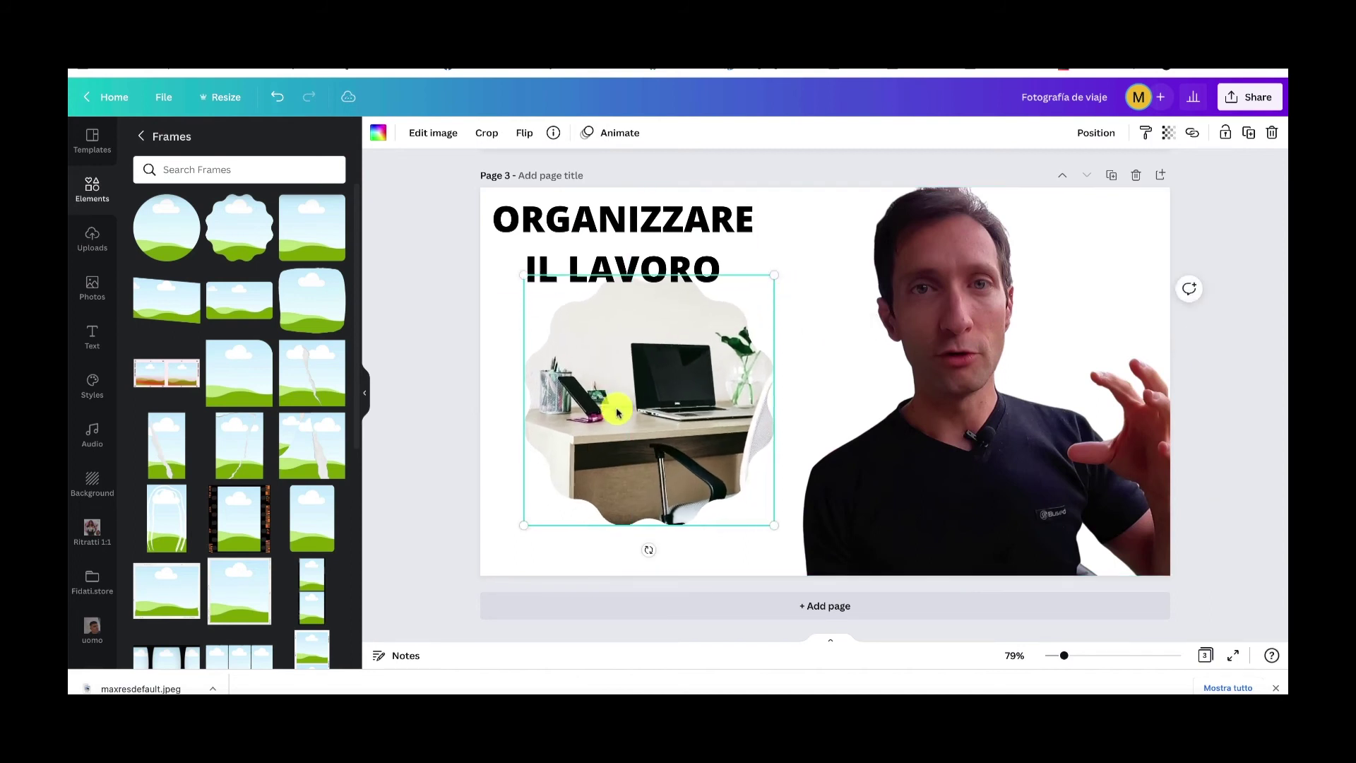
{"action": "left_click", "coordinate": [803, 270]}
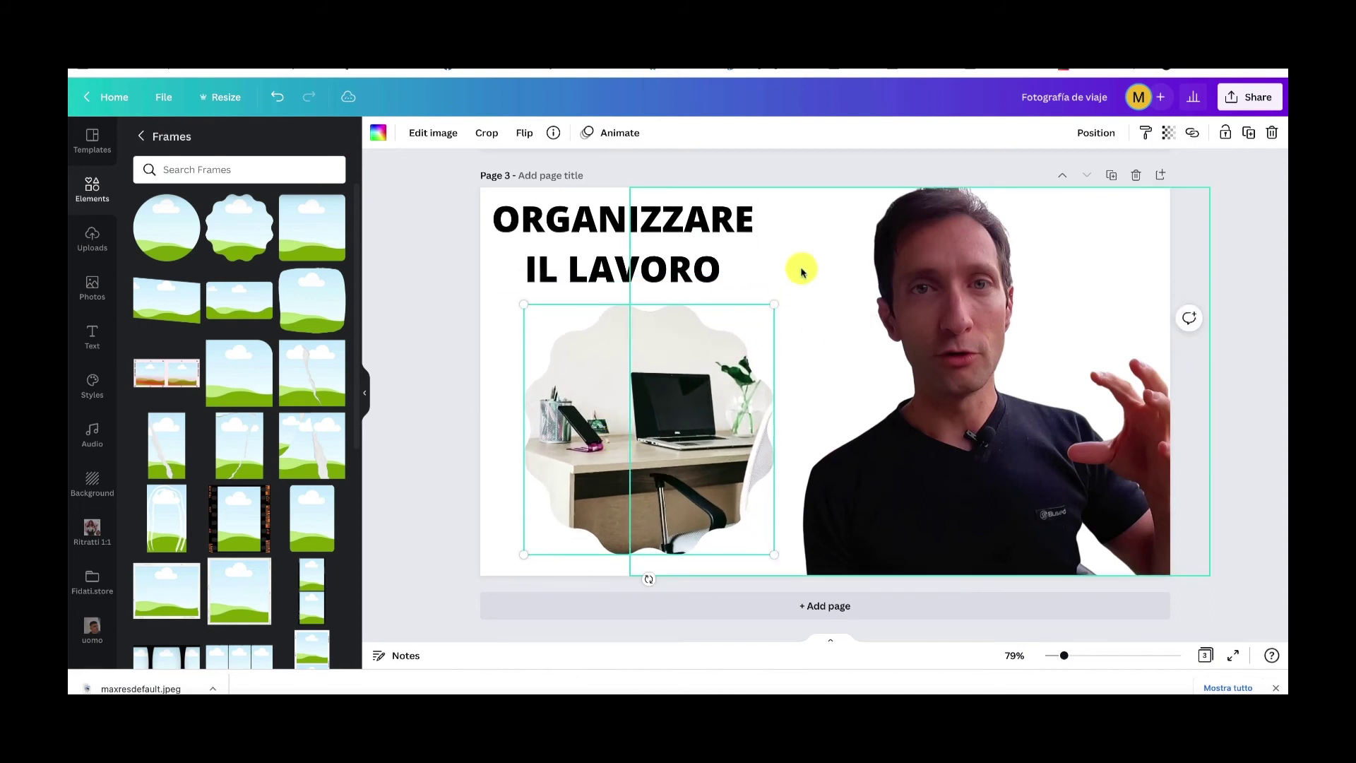
- Try yellow and grey as page 3's background colour and set it back to white
{"action": "left_click", "coordinate": [489, 288]}
{"action": "left_click", "coordinate": [378, 135]}
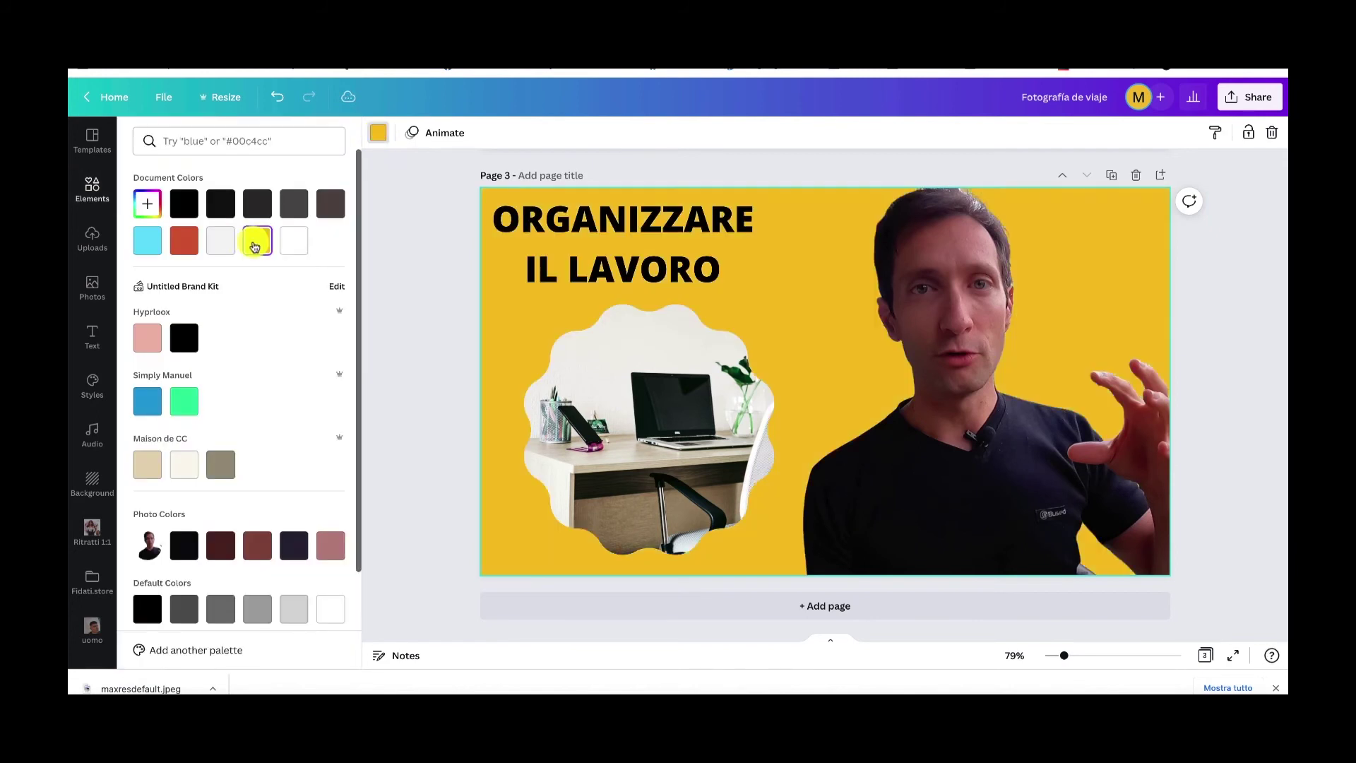
{"action": "left_click", "coordinate": [297, 608]}
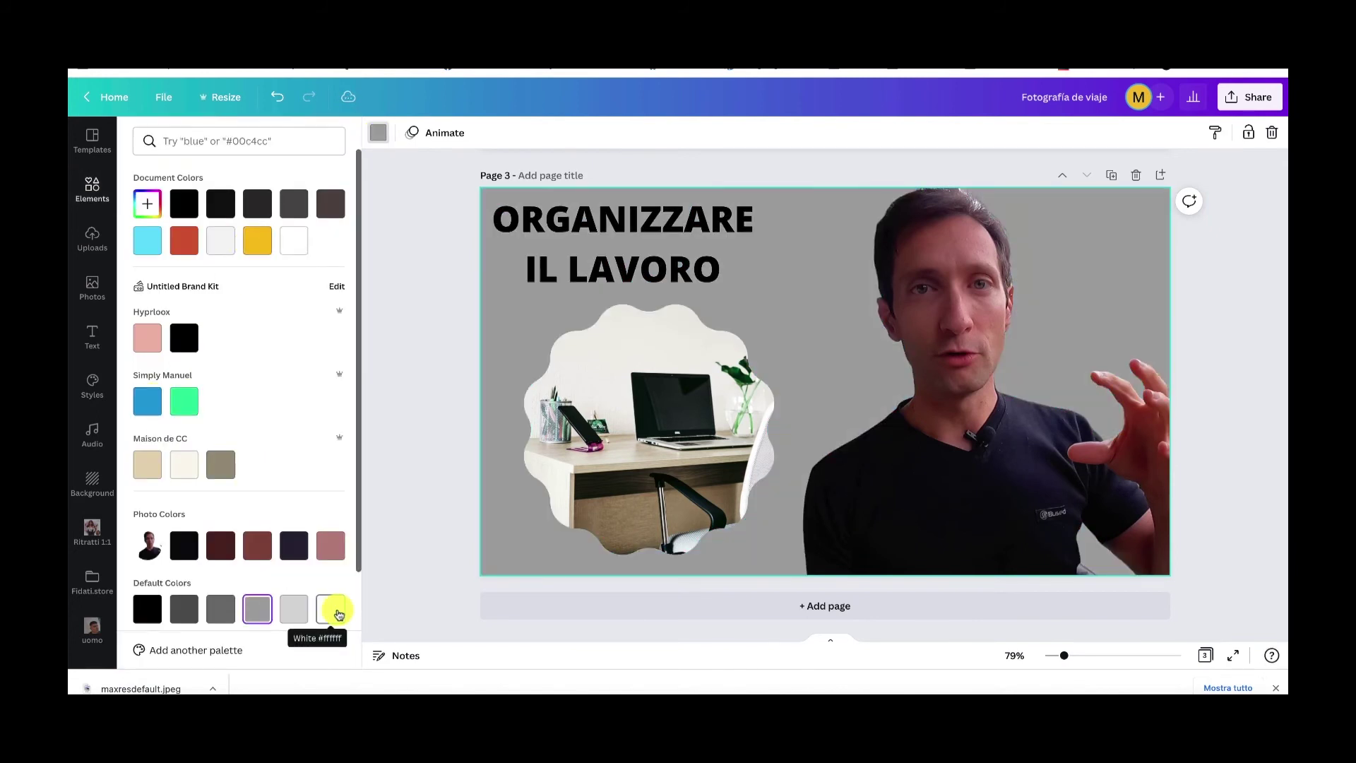
{"action": "left_click", "coordinate": [336, 612]}
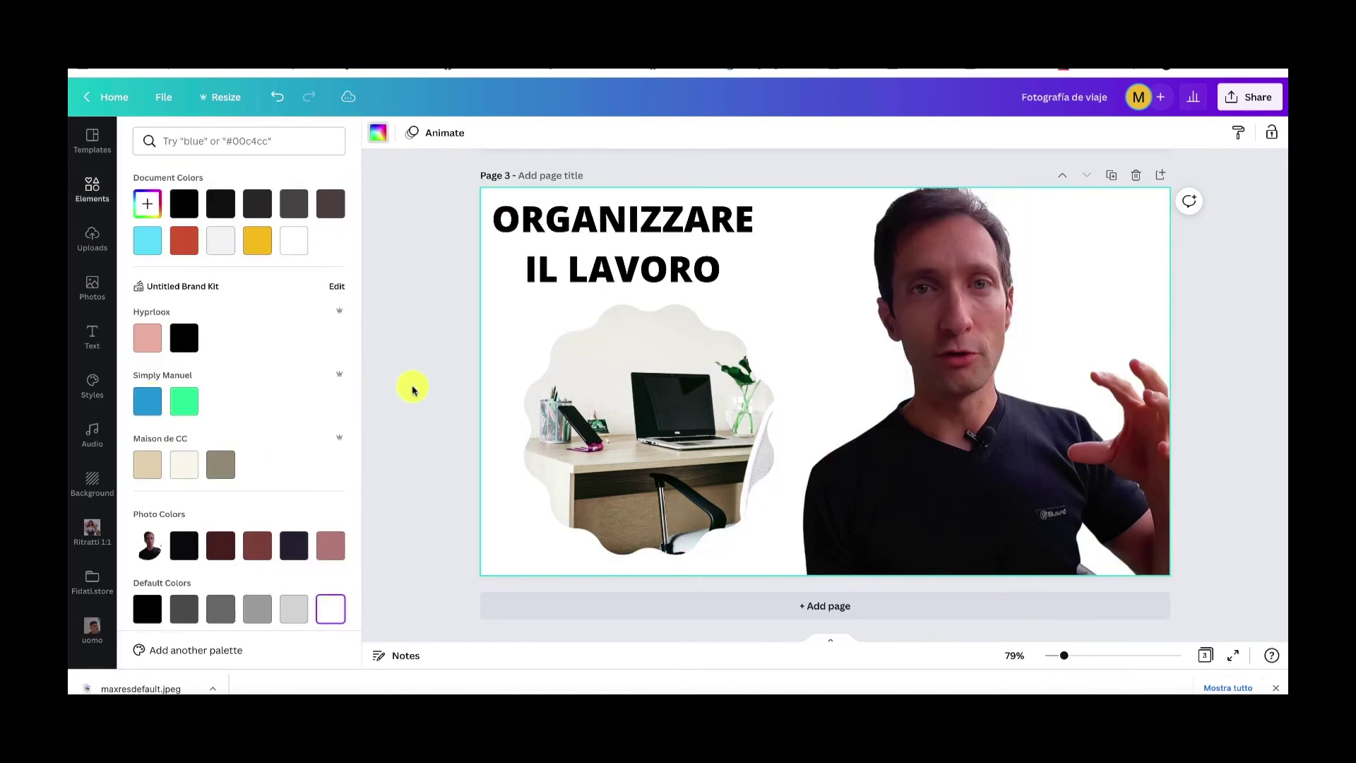
{"action": "left_click", "coordinate": [413, 389]}
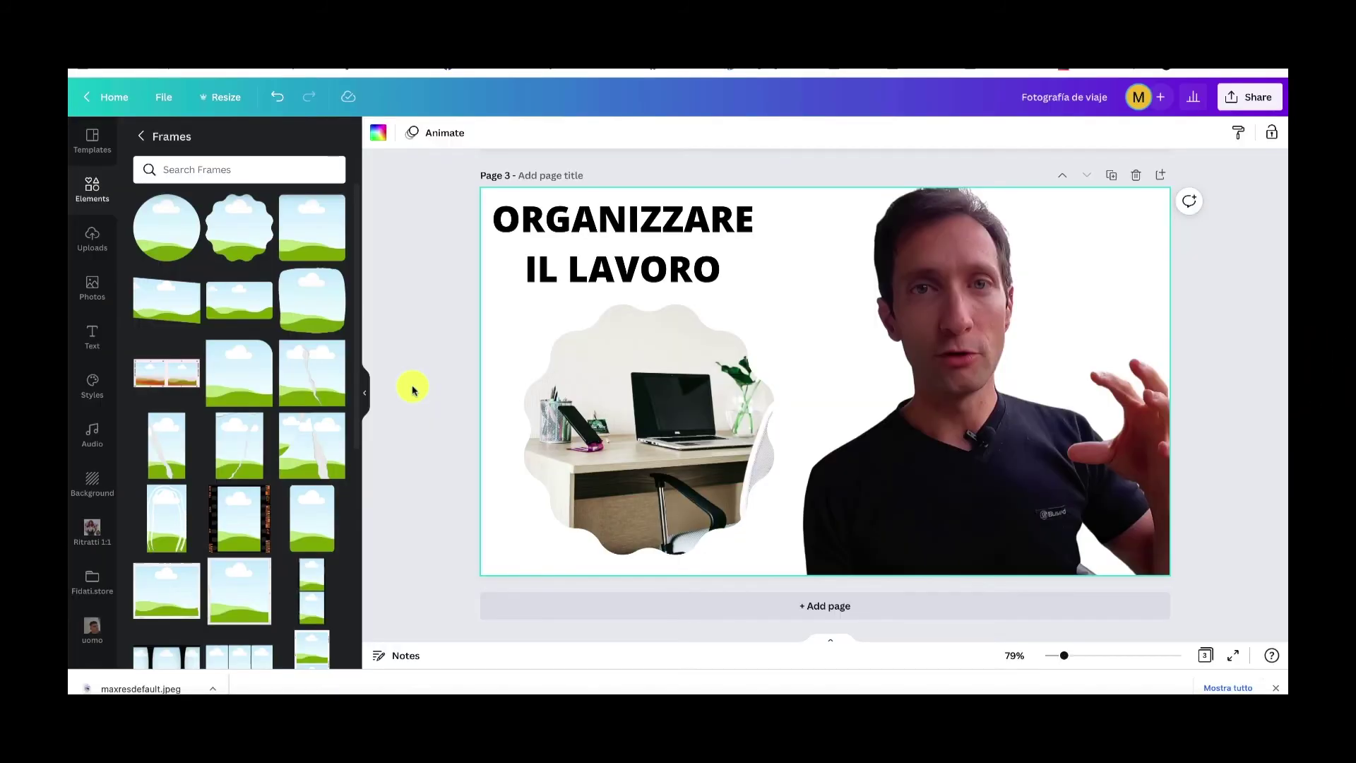
- Set the zoom to 25% and review all three thumbnail pages together
{"action": "left_click", "coordinate": [1017, 656]}
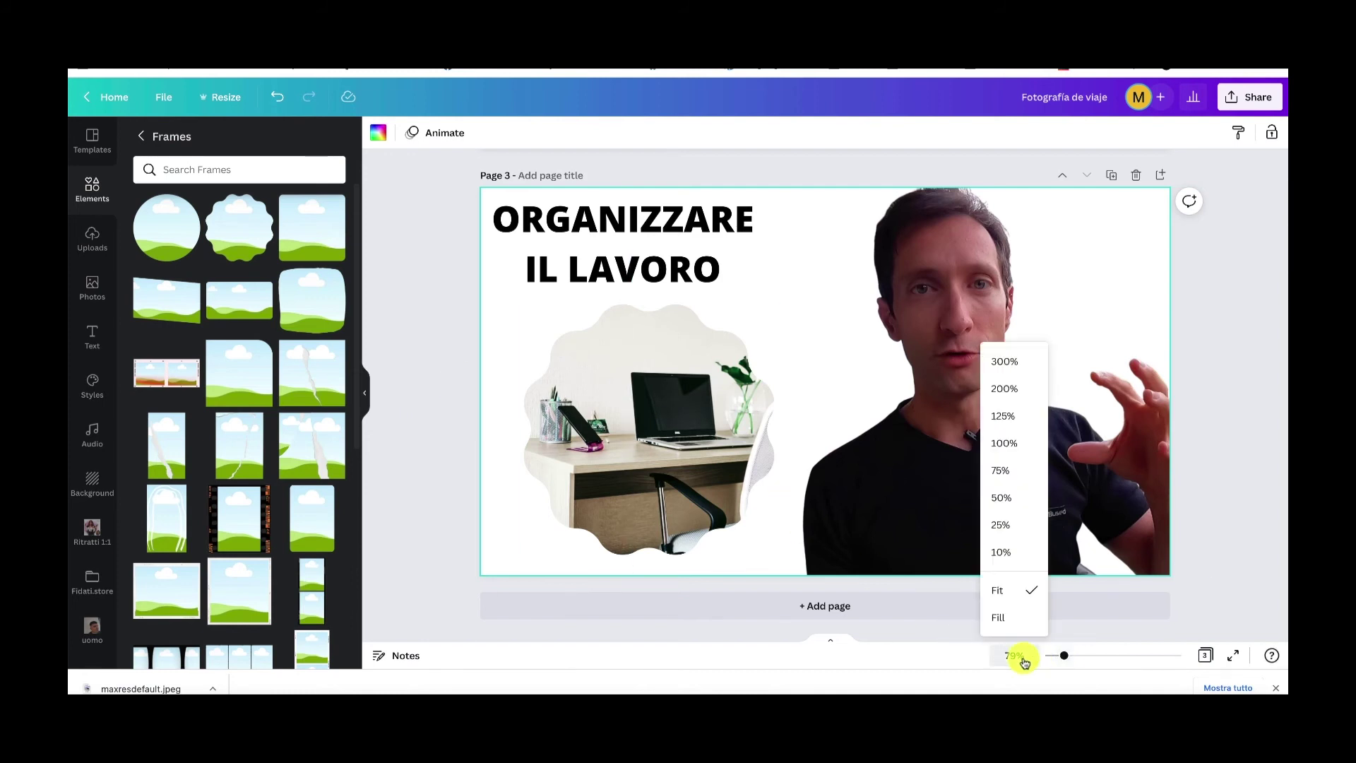
{"action": "left_click", "coordinate": [1010, 525]}
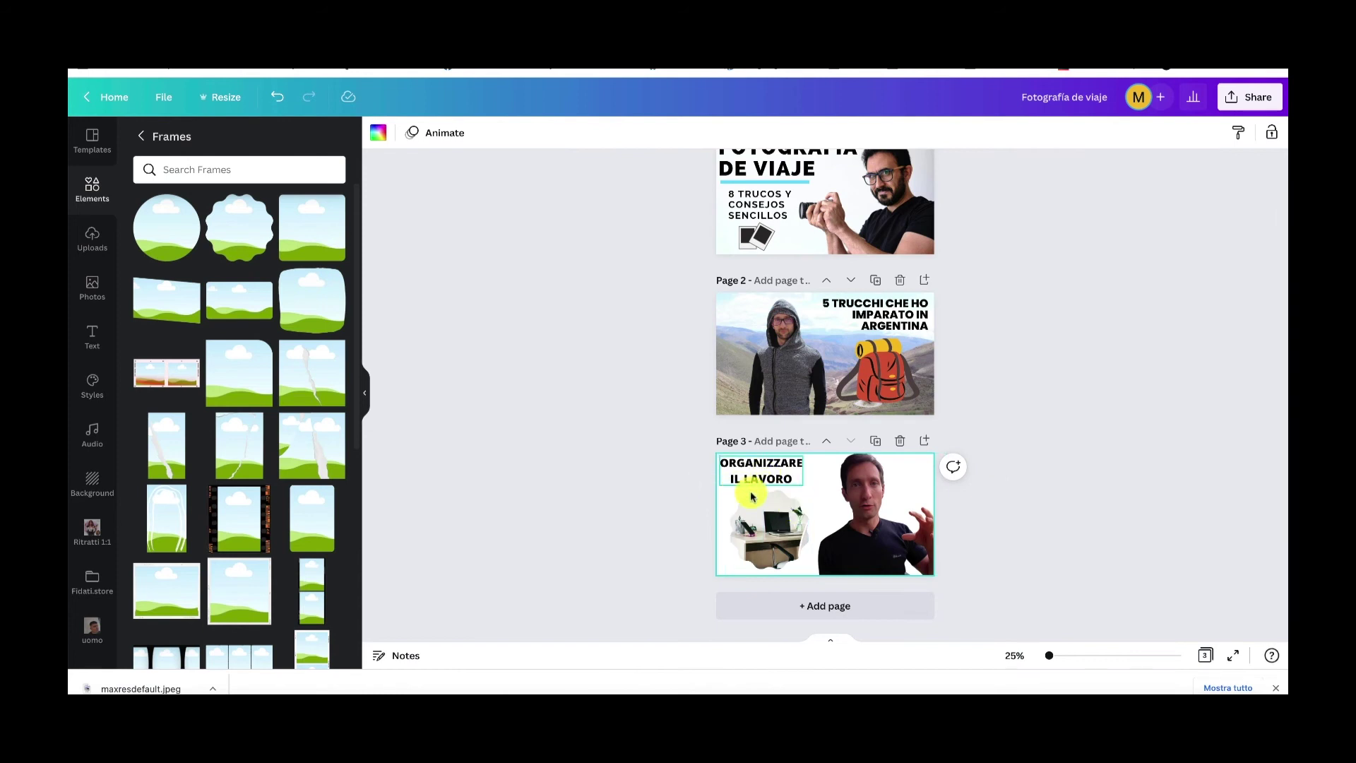
{"action": "scroll", "coordinate": [679, 535], "scroll_direction": "up", "scroll_amount": 1}
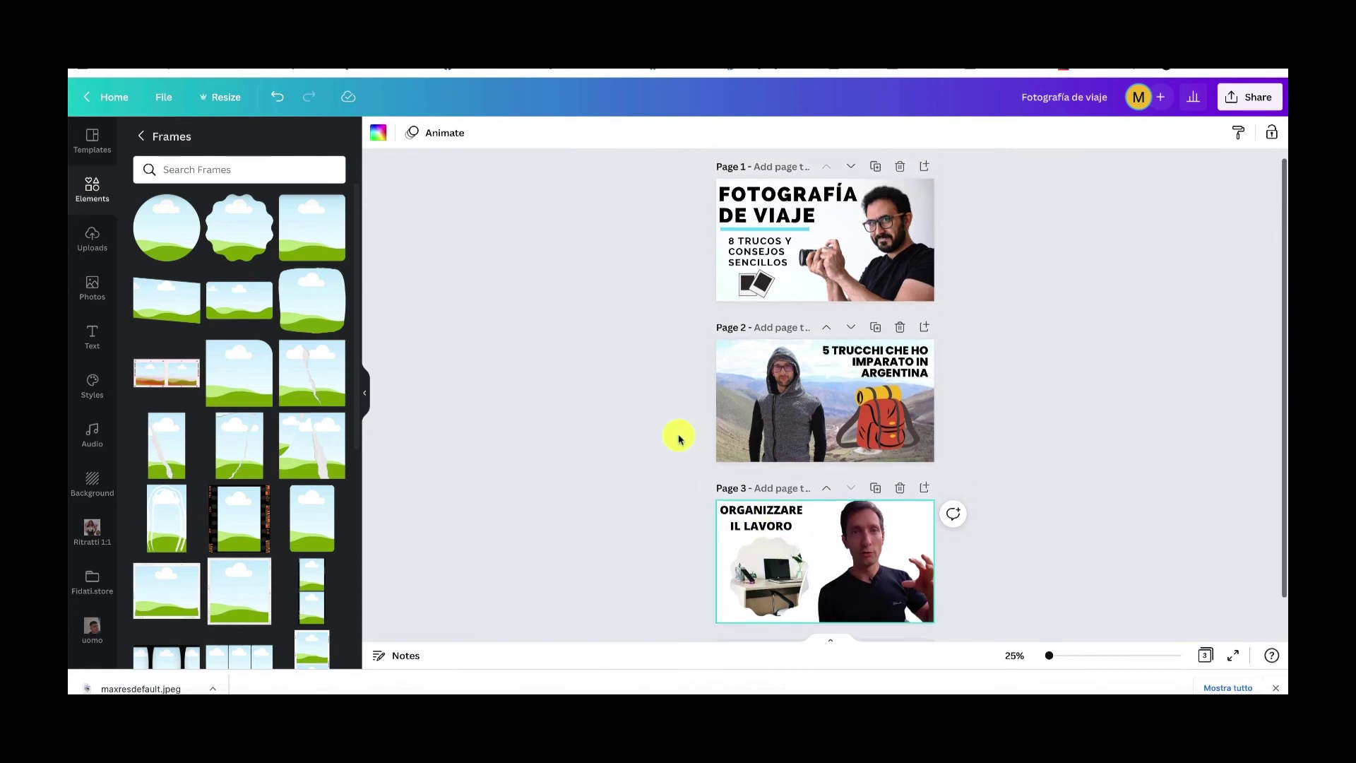
- Set page 3's ORGANIZZARE IL LAVORO heading to font size 80 and widen its text box to wrap onto two lines
{"action": "left_click", "coordinate": [789, 527]}
{"action": "left_click", "coordinate": [530, 132]}
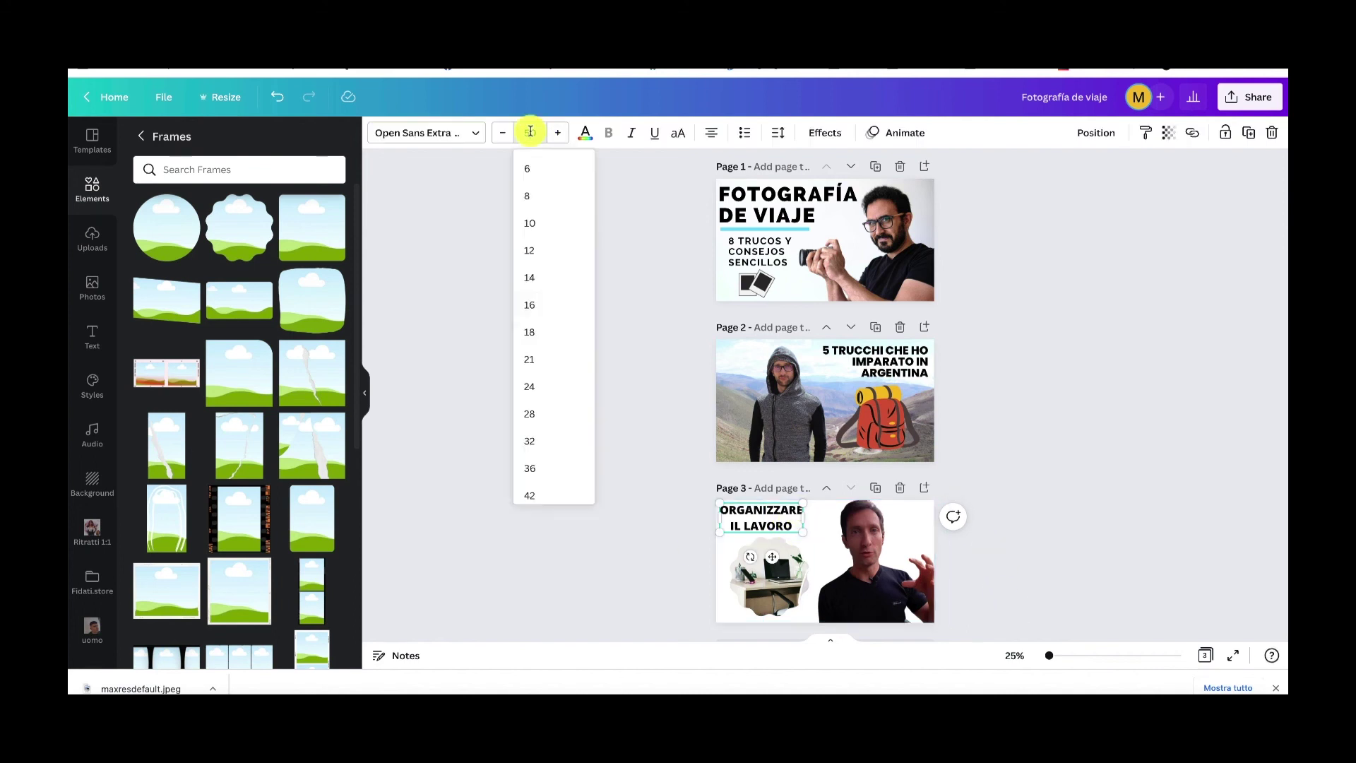
{"action": "scroll", "coordinate": [554, 354], "scroll_direction": "down", "scroll_amount": 5}
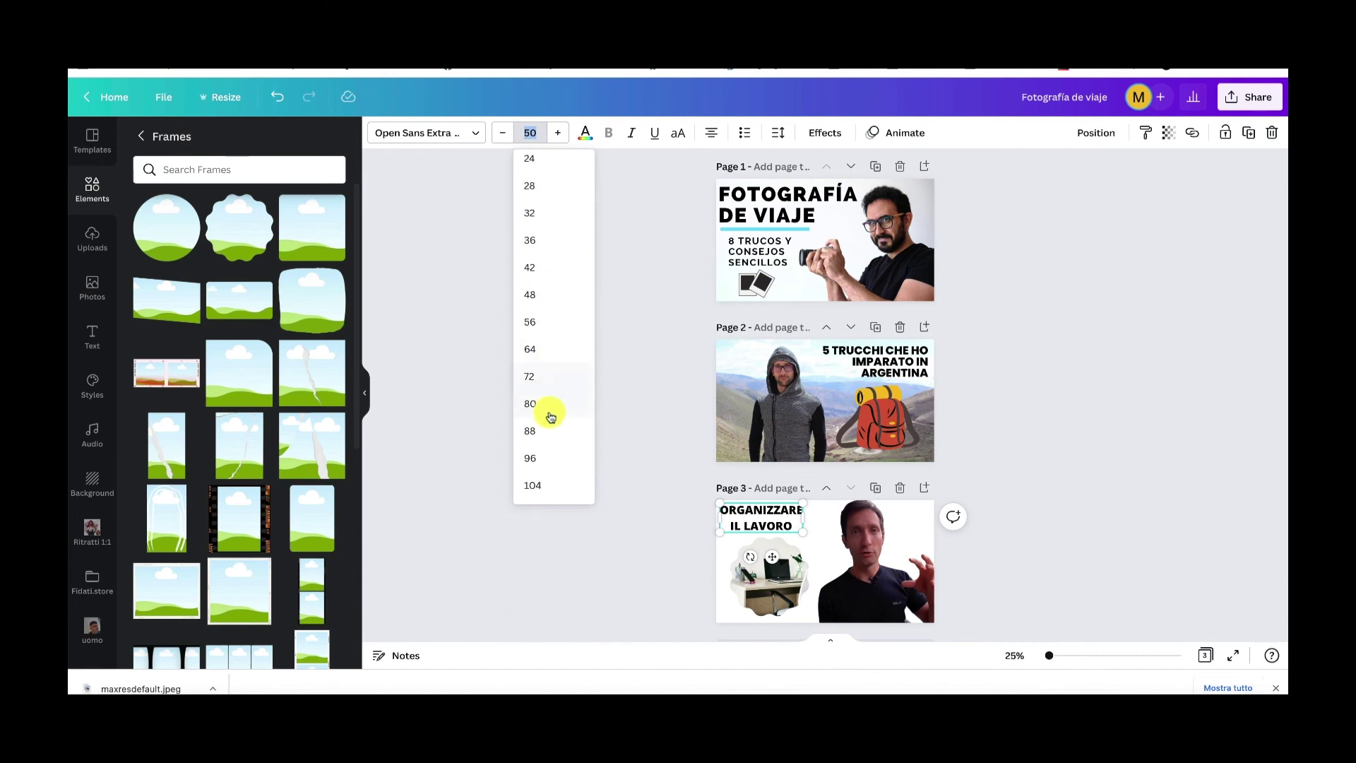
{"action": "left_click", "coordinate": [550, 416]}
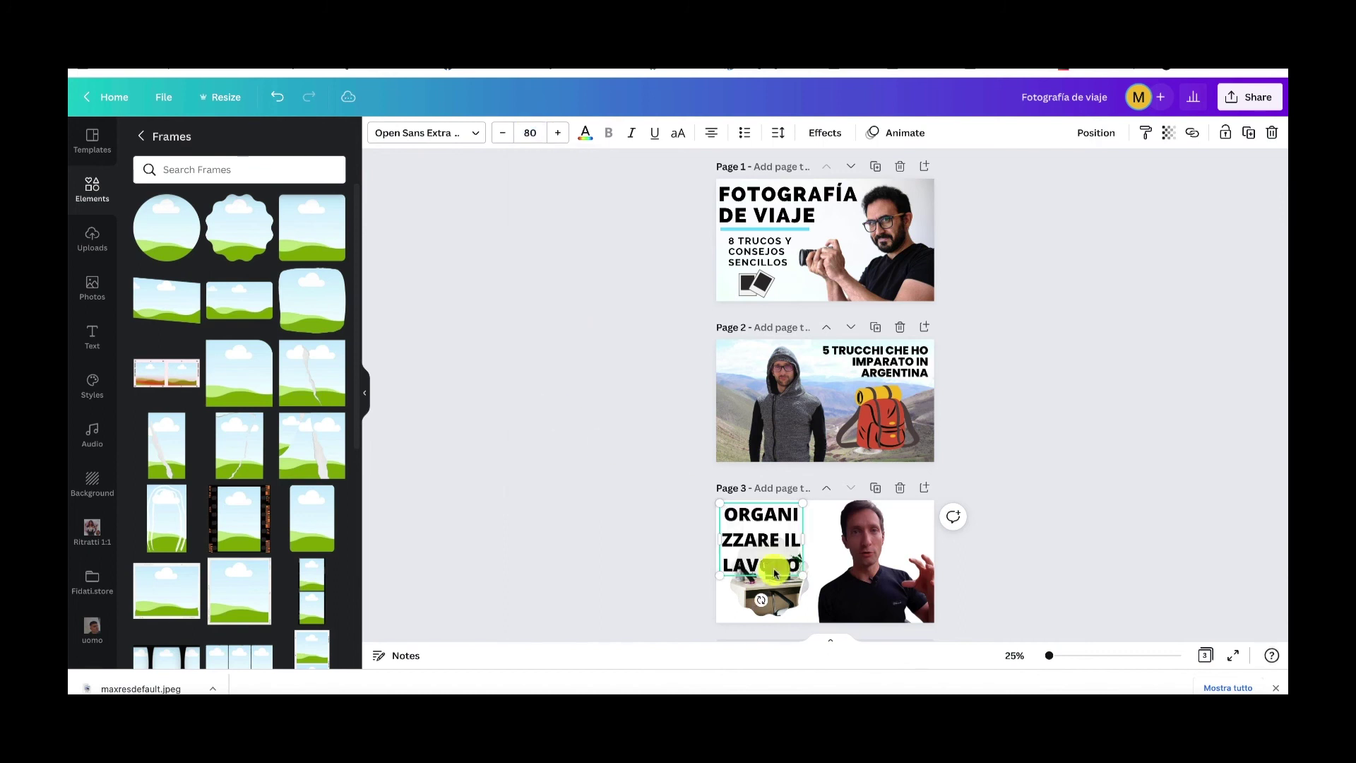
{"action": "left_click_drag", "start_coordinate": [803, 539], "coordinate": [869, 570]}
- Shift the man's cutout right and shrink it slightly, and widen the heading's text box so ORGANIZZARE fits on one line
{"action": "left_click", "coordinate": [869, 571]}
{"action": "left_click_drag", "start_coordinate": [783, 510], "coordinate": [786, 515]}
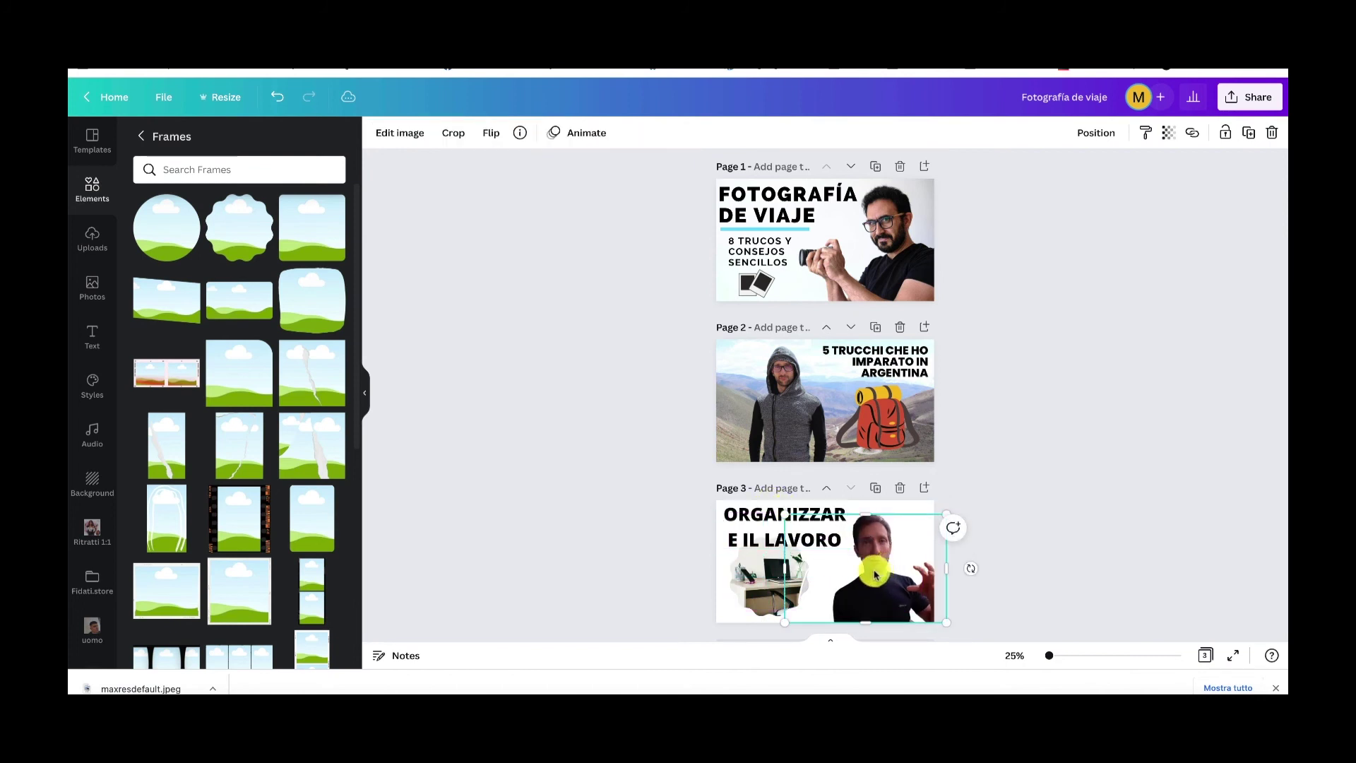
{"action": "left_click", "coordinate": [745, 522]}
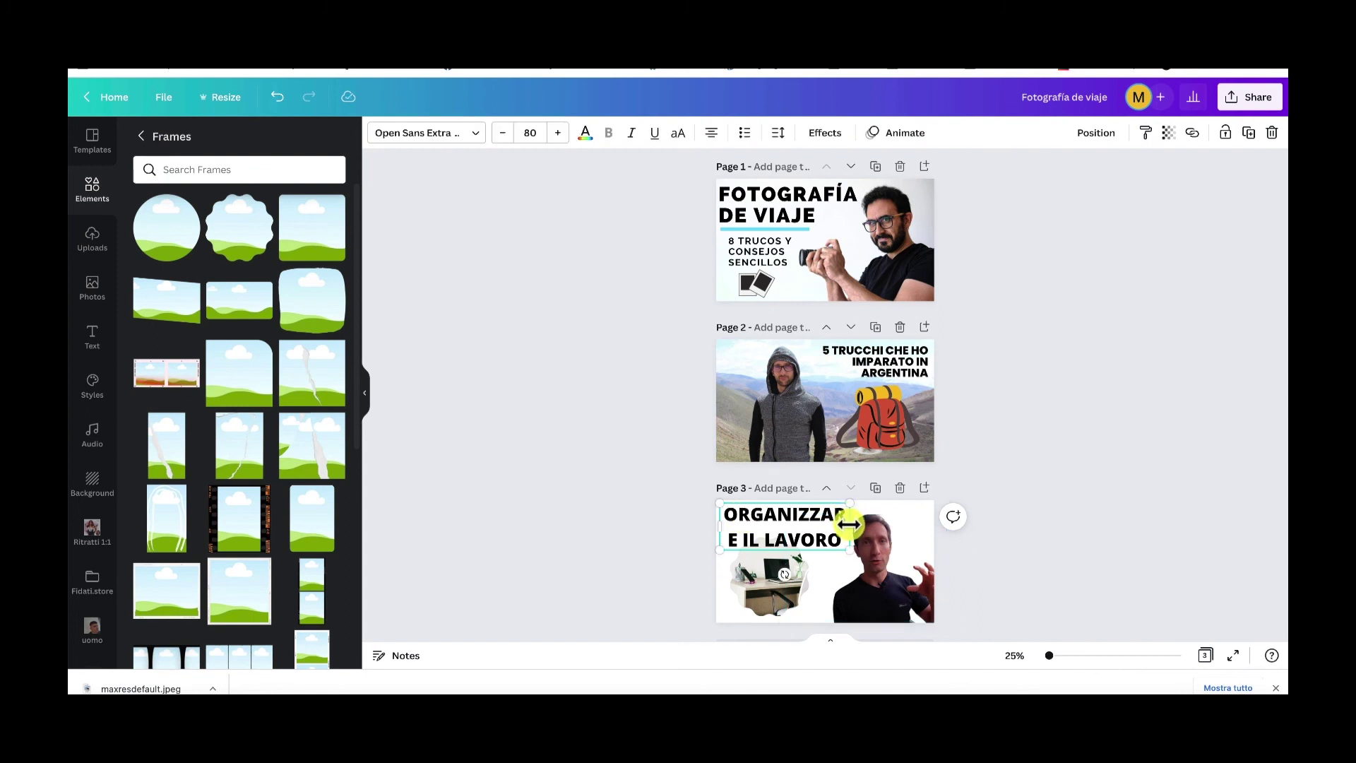
{"action": "left_click_drag", "start_coordinate": [850, 524], "coordinate": [856, 524]}
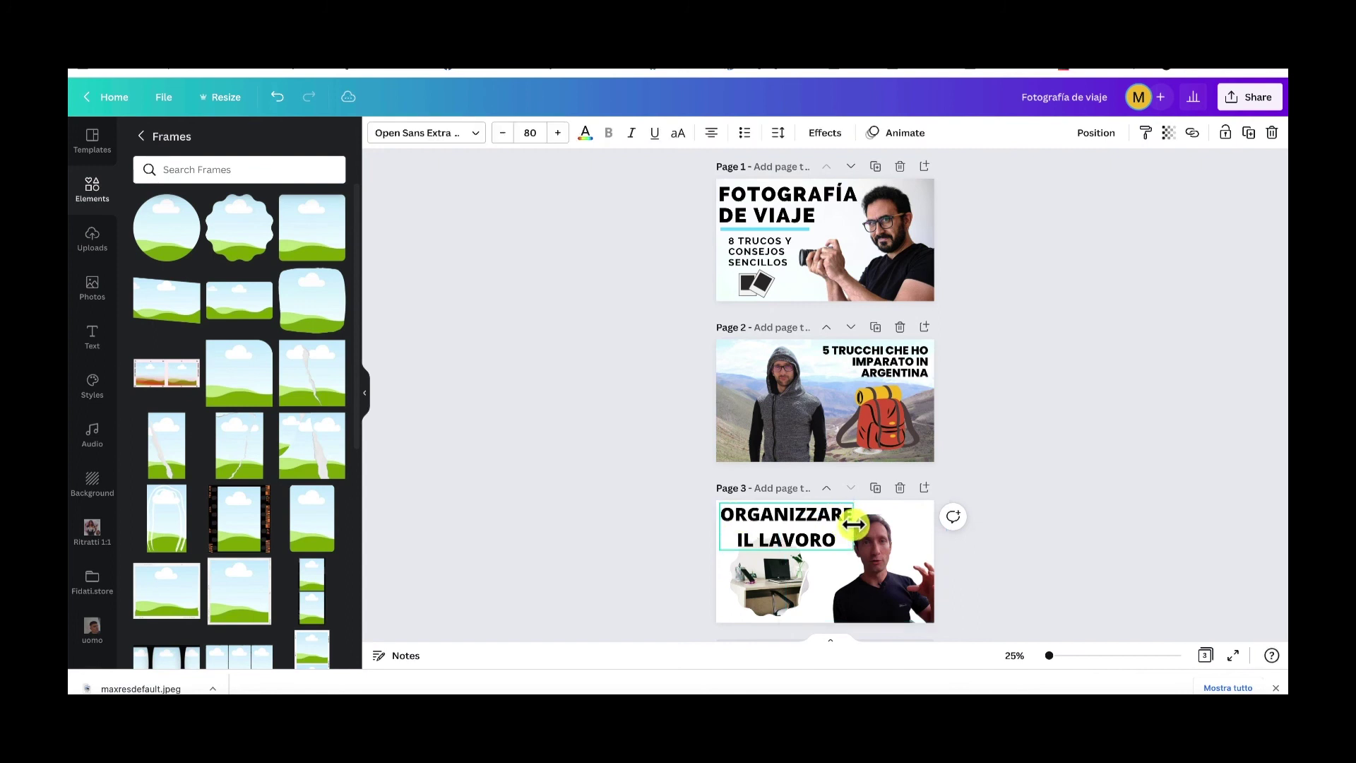
- Set the page 3 heading's line spacing to 1 and align its text left
{"action": "left_click", "coordinate": [775, 132]}
{"action": "left_click", "coordinate": [928, 212]}
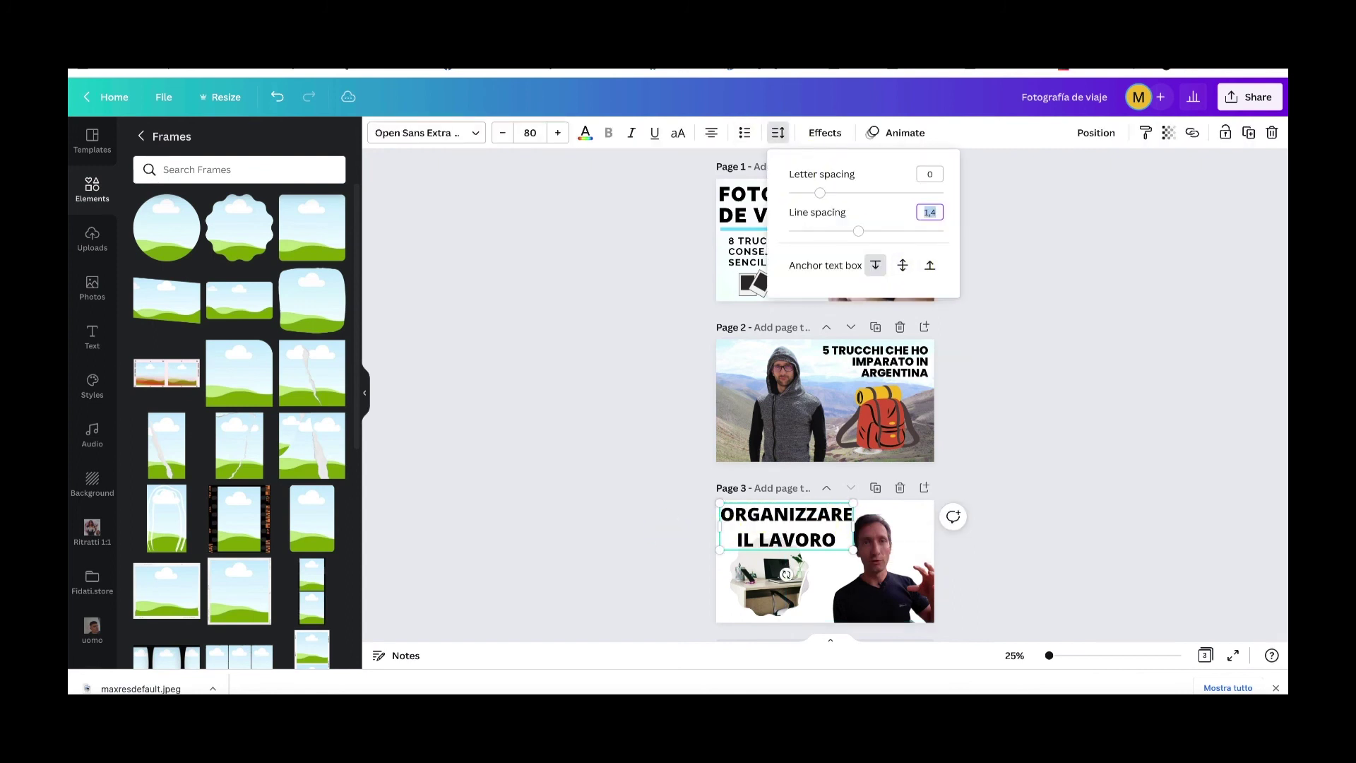
{"action": "type", "text": "1"}
{"action": "key", "text": "Escape"}
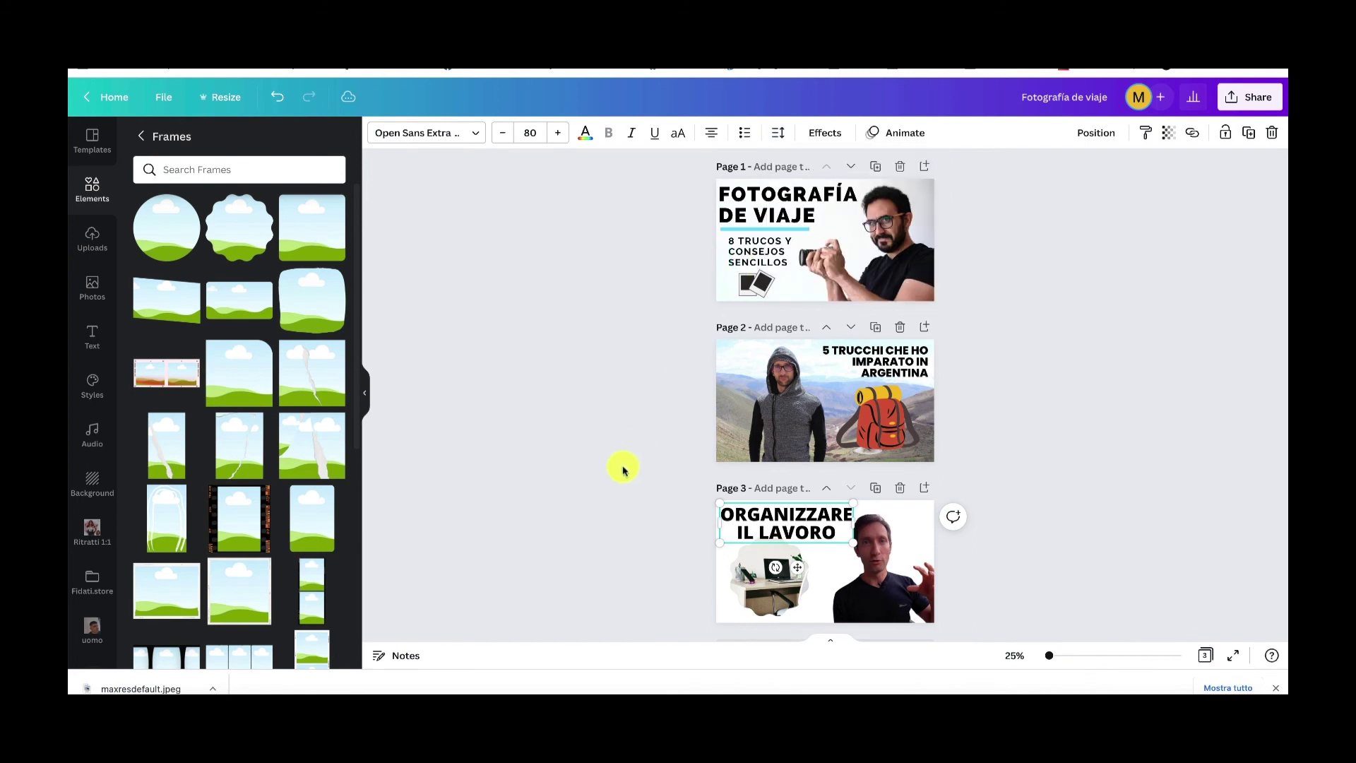
{"action": "left_click", "coordinate": [624, 470]}
{"action": "left_click", "coordinate": [784, 520]}
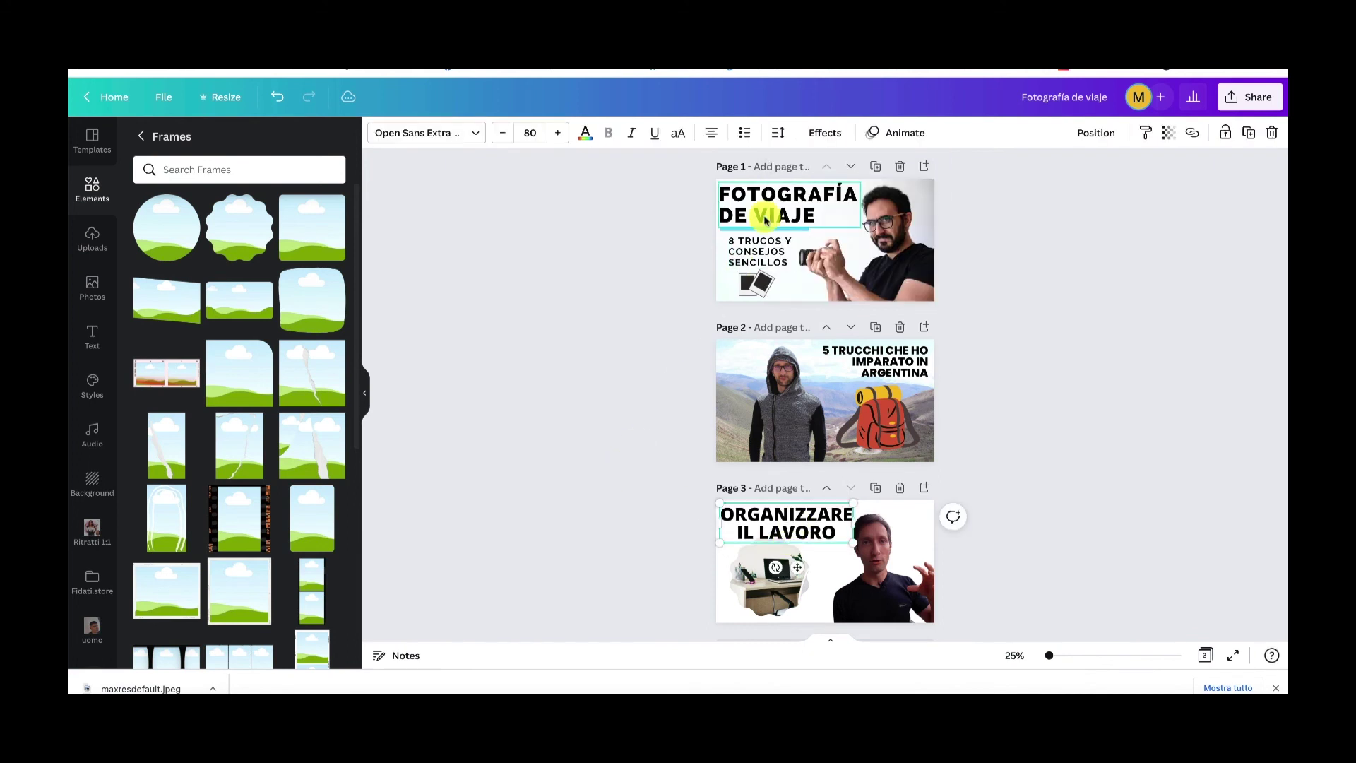
{"action": "left_click", "coordinate": [714, 133]}
{"action": "left_click", "coordinate": [614, 343]}
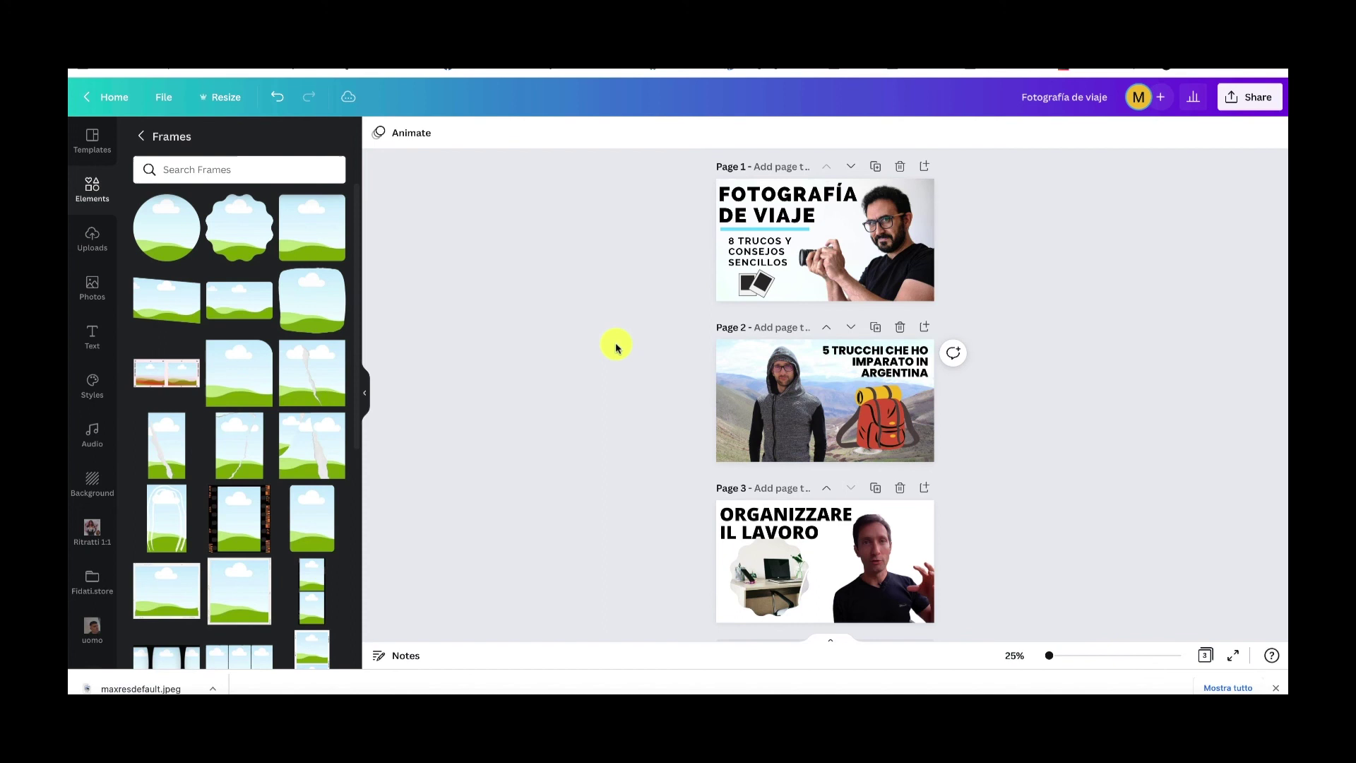
- Shrink the scalloped desk photo on page 3 and place it beneath the heading with space around it
{"action": "left_click", "coordinate": [735, 583]}
{"action": "left_click_drag", "start_coordinate": [809, 537], "coordinate": [777, 578]}
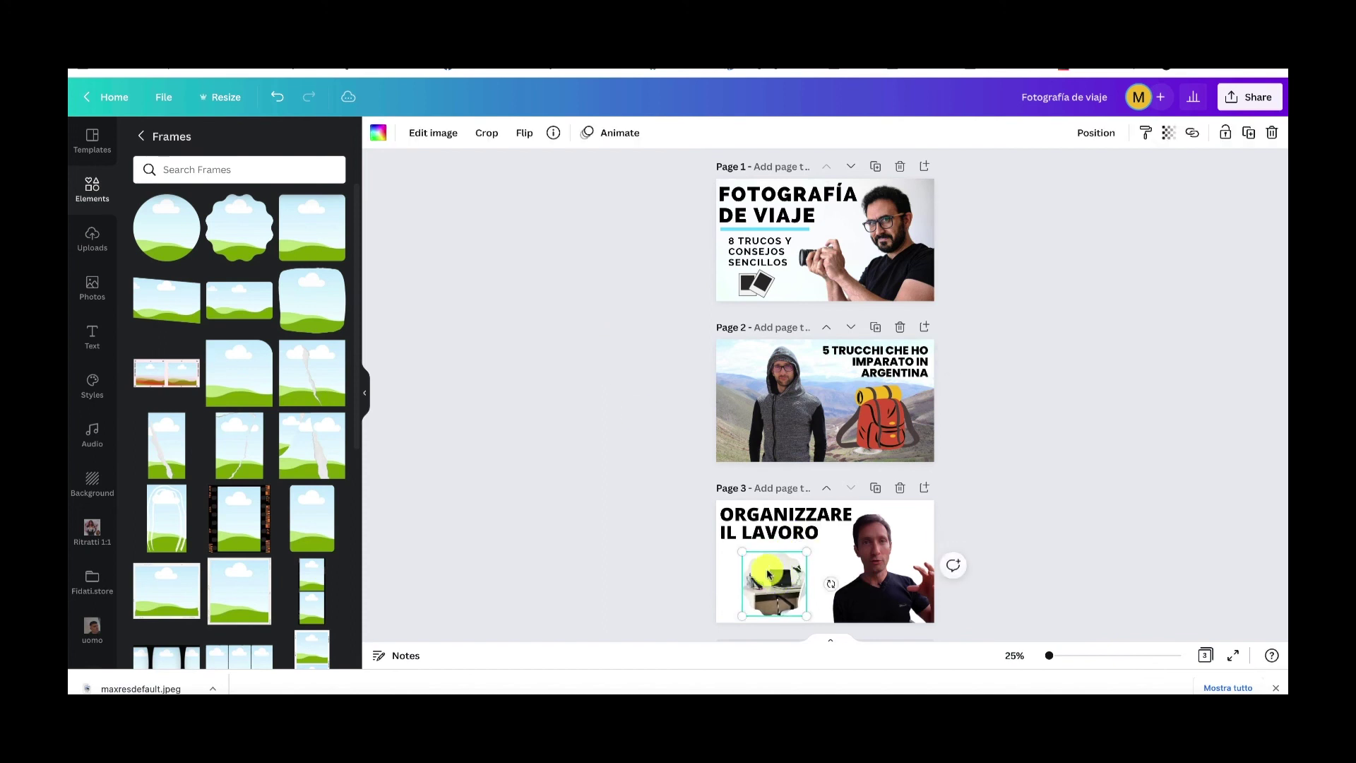
{"action": "left_click", "coordinate": [645, 530]}
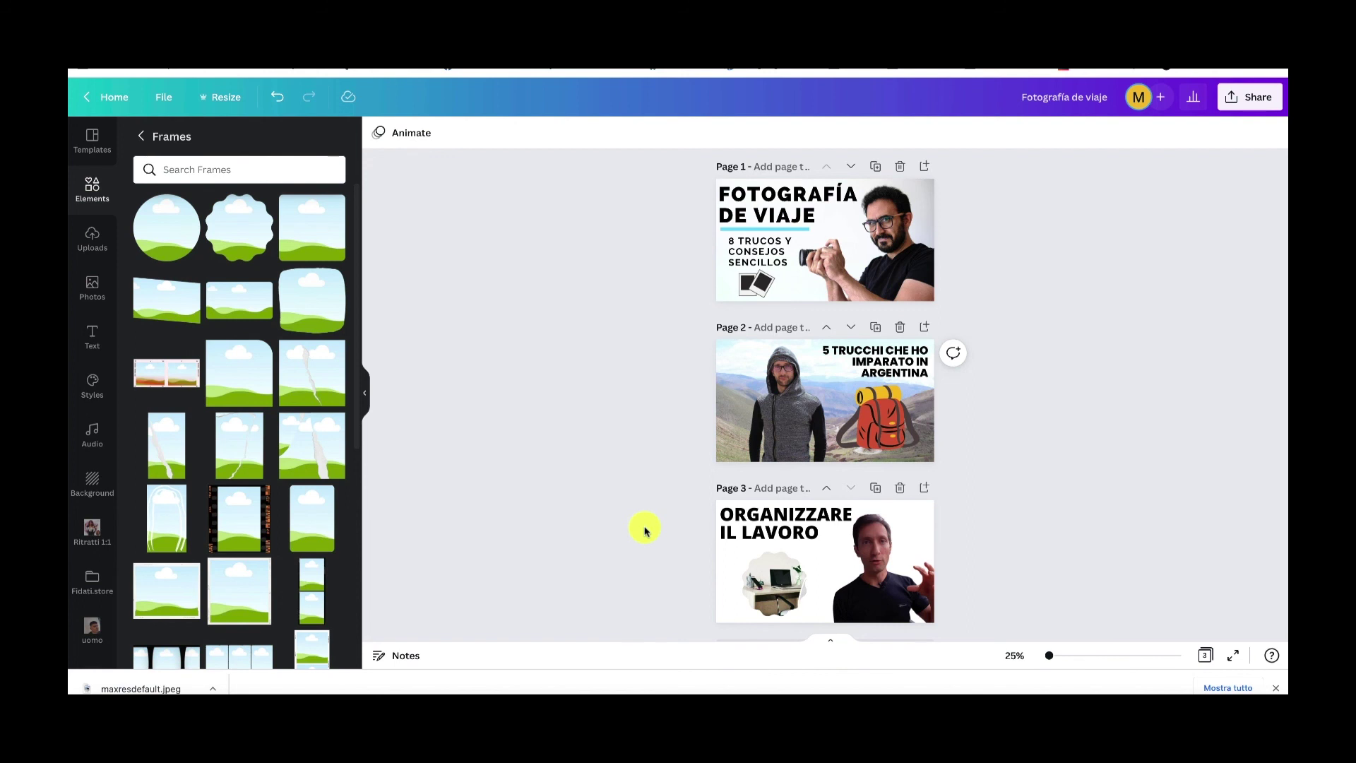
- Try the Apricots font on page 3's heading, set it to Montserrat Extra-Bold and widen its text box to fit ORGANIZZARE
{"action": "left_click", "coordinate": [763, 534]}
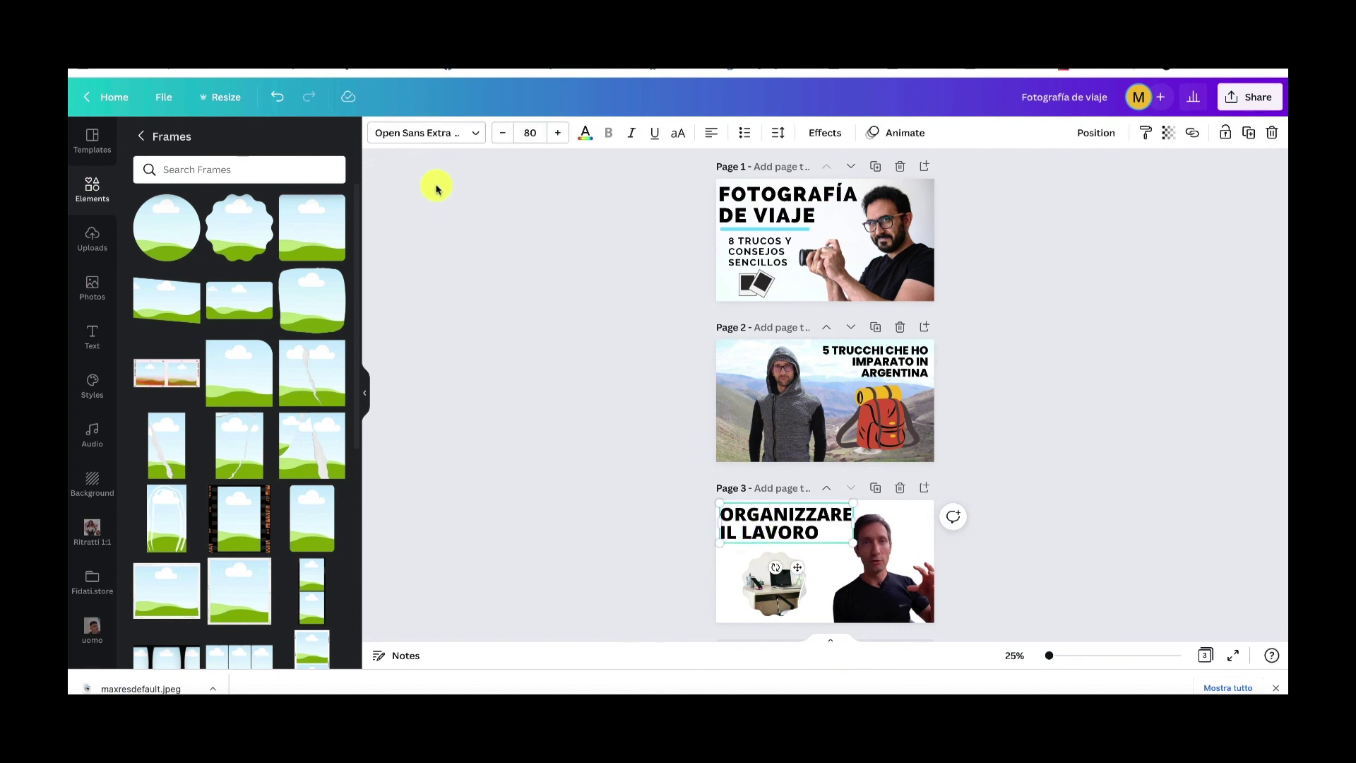
{"action": "left_click", "coordinate": [438, 134]}
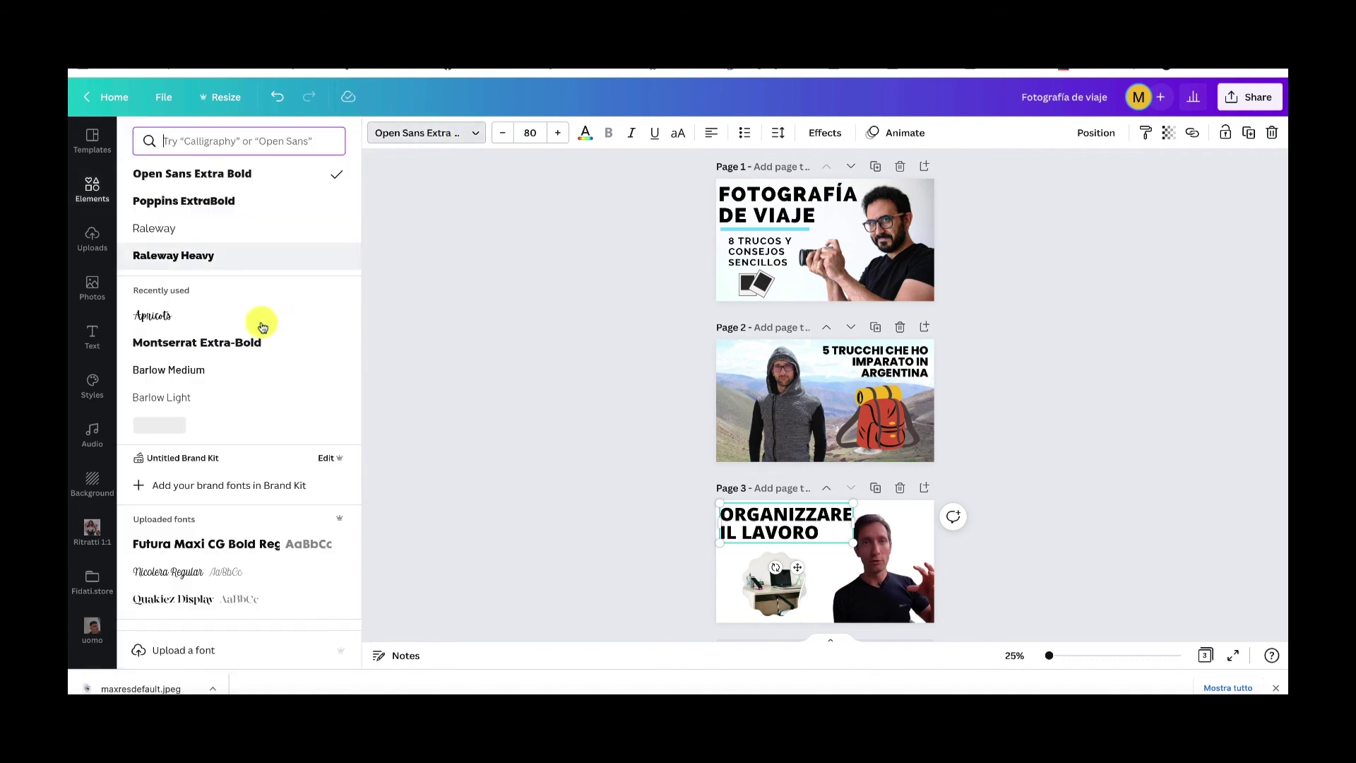
{"action": "left_click", "coordinate": [213, 323]}
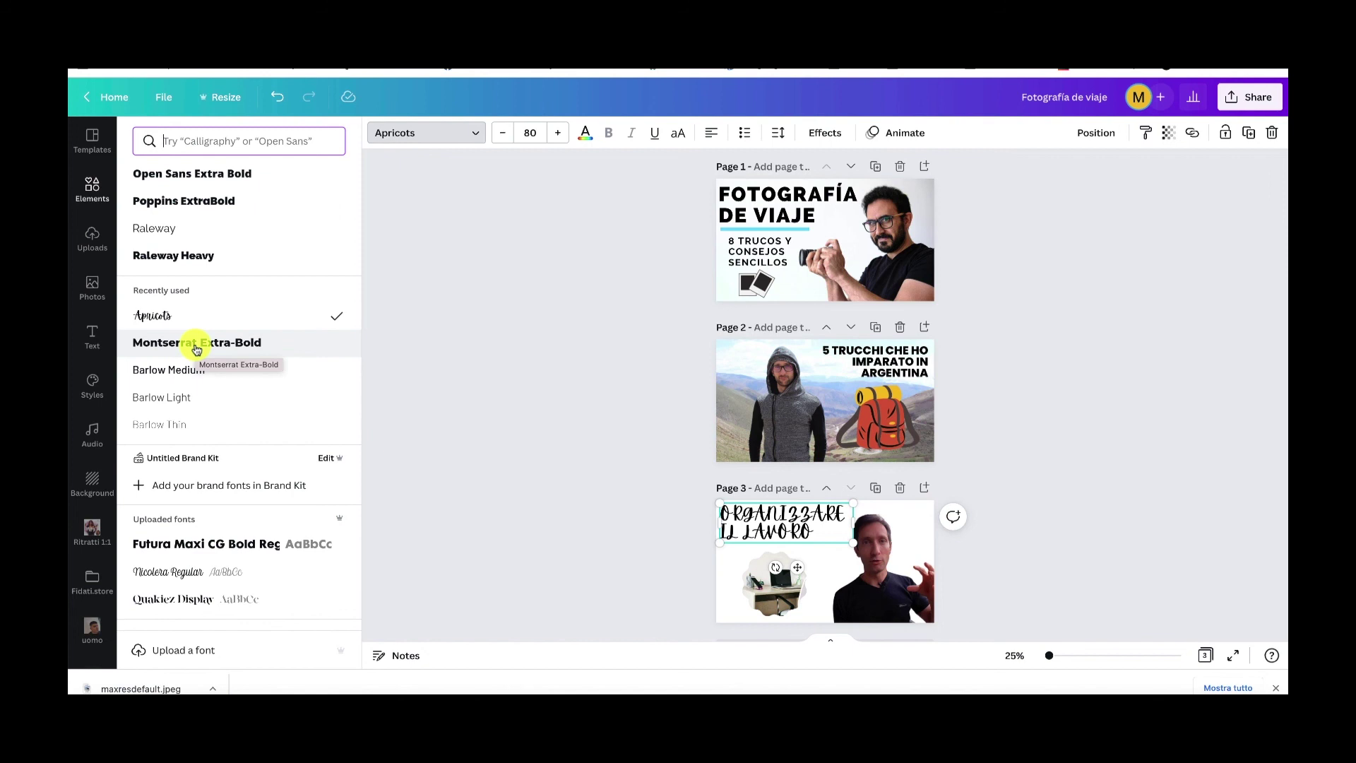
{"action": "left_click", "coordinate": [196, 346]}
{"action": "left_click_drag", "start_coordinate": [852, 521], "coordinate": [865, 527]}
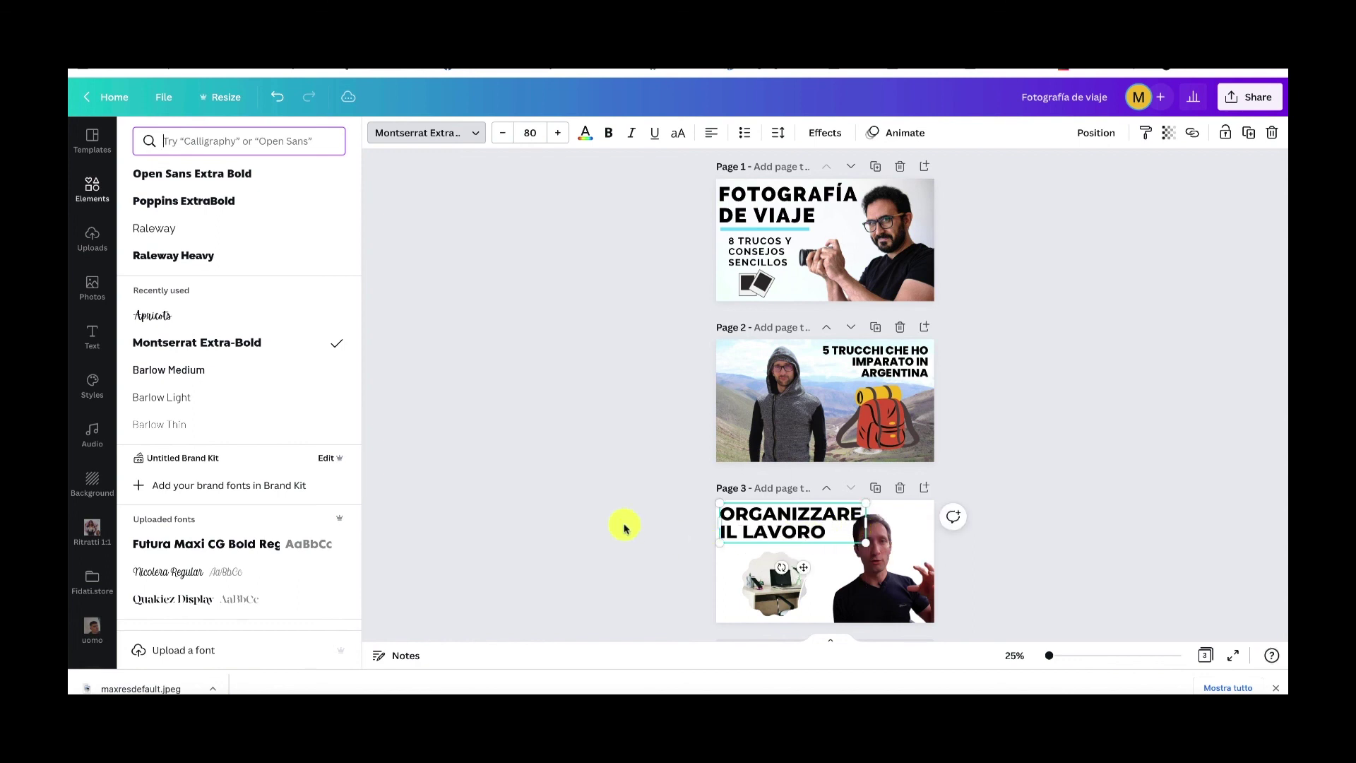
- Shrink the man's cutout at page 3's right edge so that his head clears the heading
{"action": "left_click", "coordinate": [883, 595]}
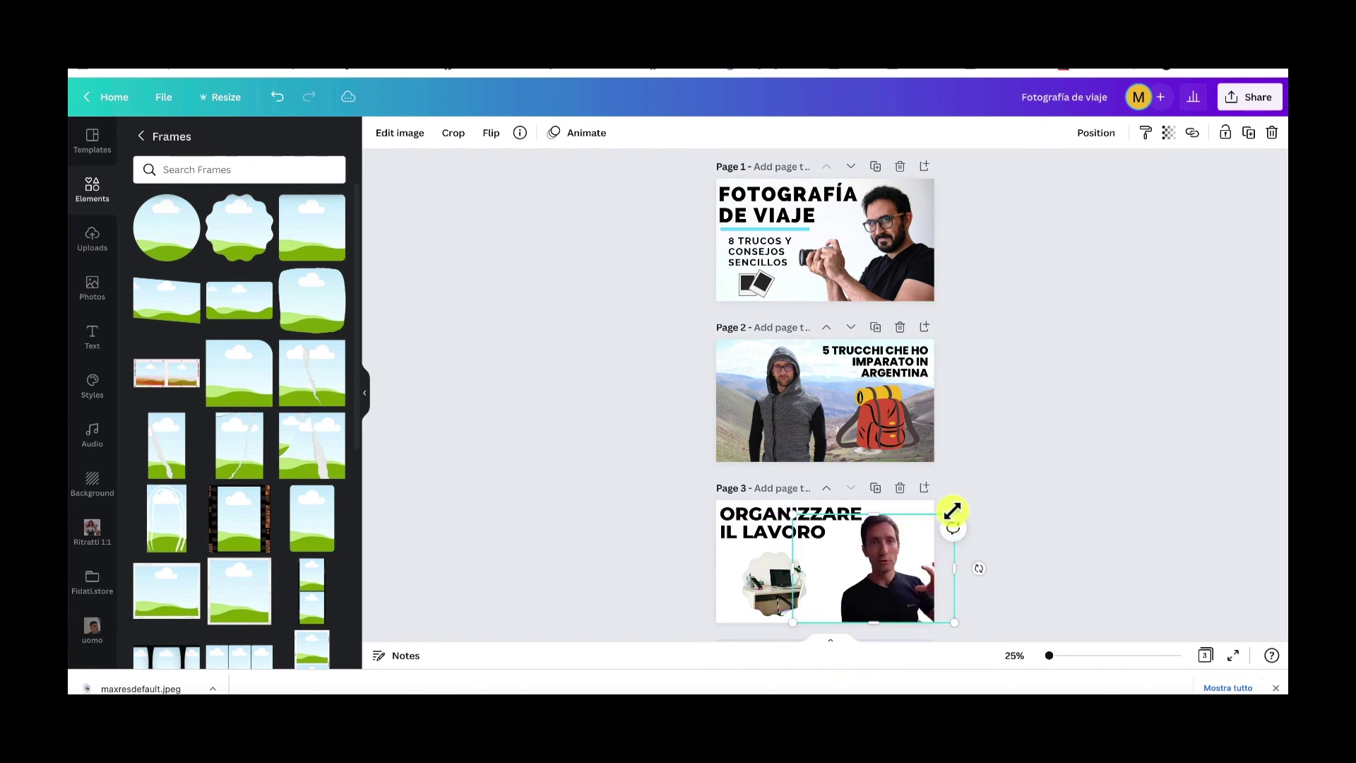
{"action": "left_click_drag", "start_coordinate": [952, 511], "coordinate": [930, 520]}
{"action": "left_click", "coordinate": [1042, 473]}
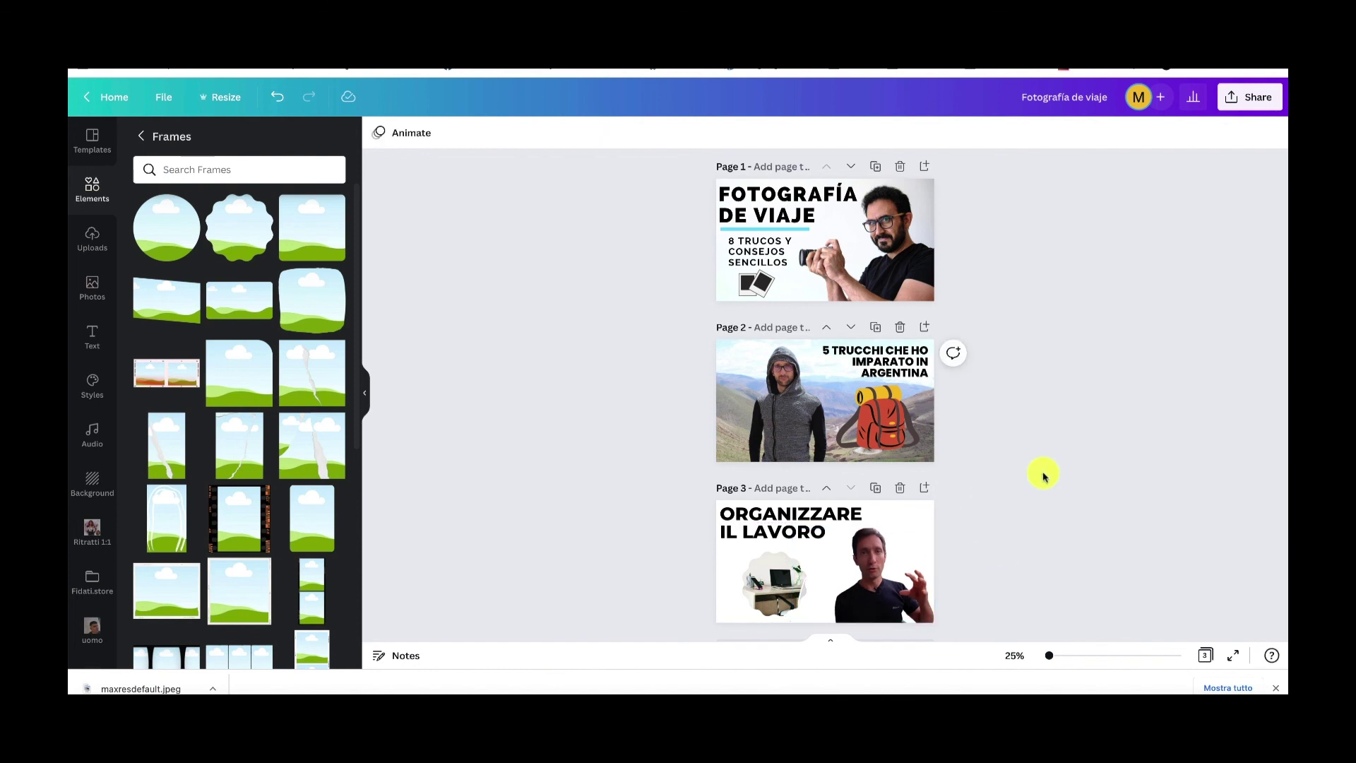